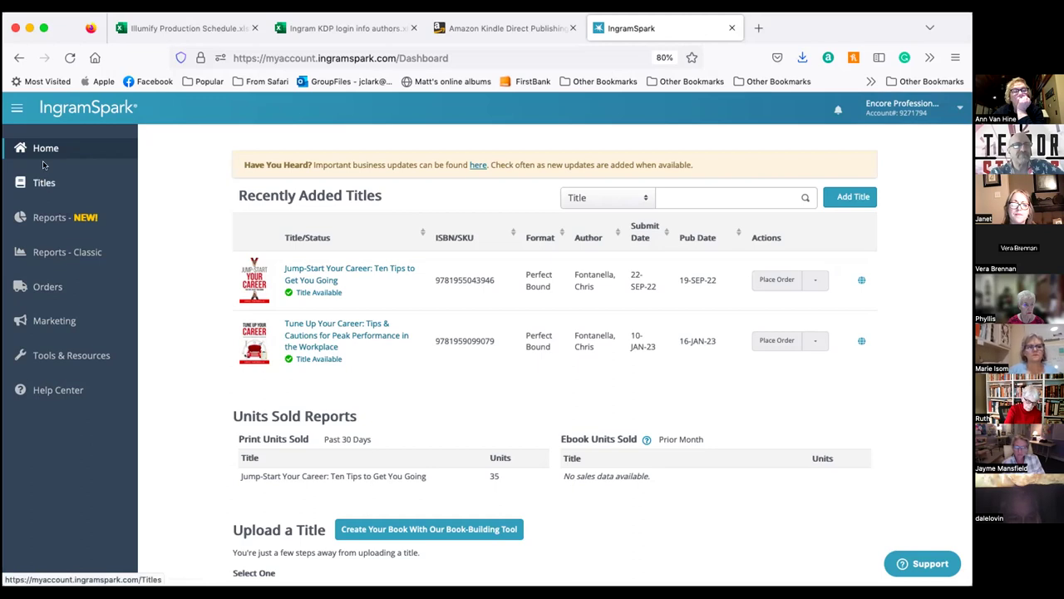
Review the dashboard's recently added titles, units sold reports, title upload options and publishing resources
scroll(515, 394, "down", 3)
scroll(516, 393, "down", 5)
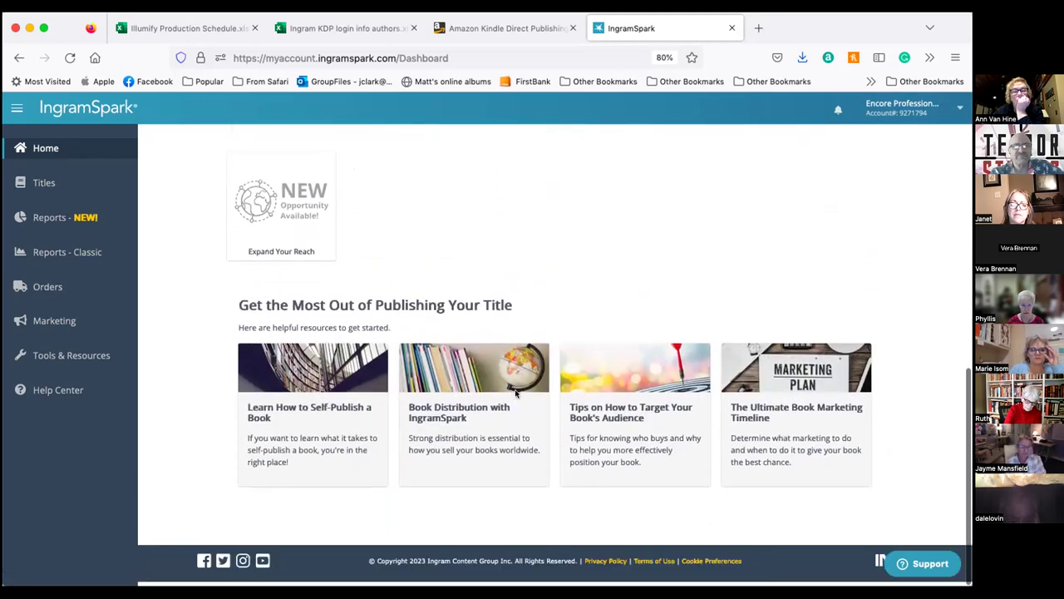
scroll(513, 393, "up", 1)
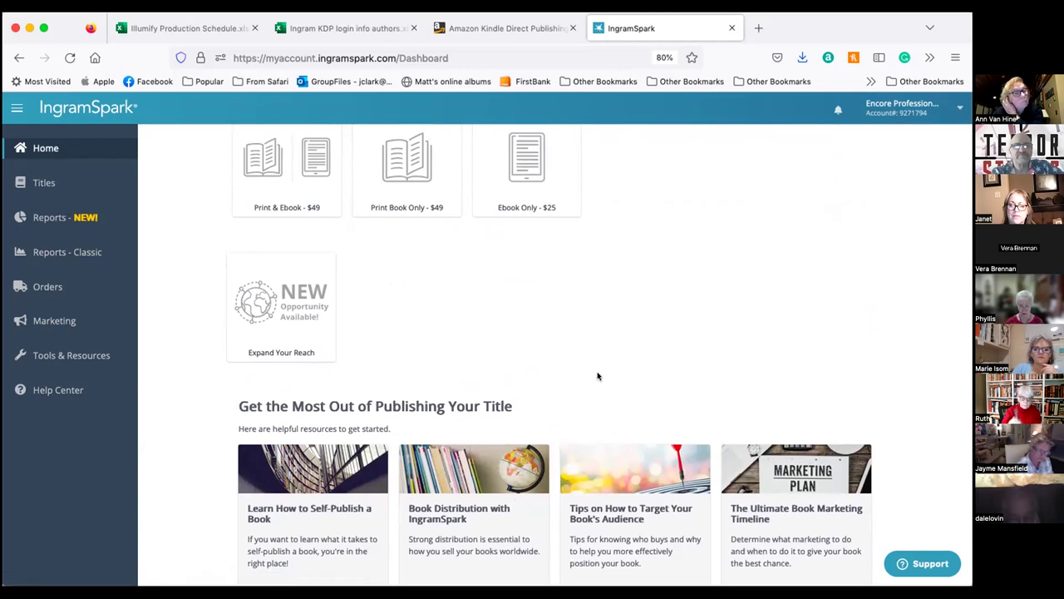
scroll(597, 377, "up", 5)
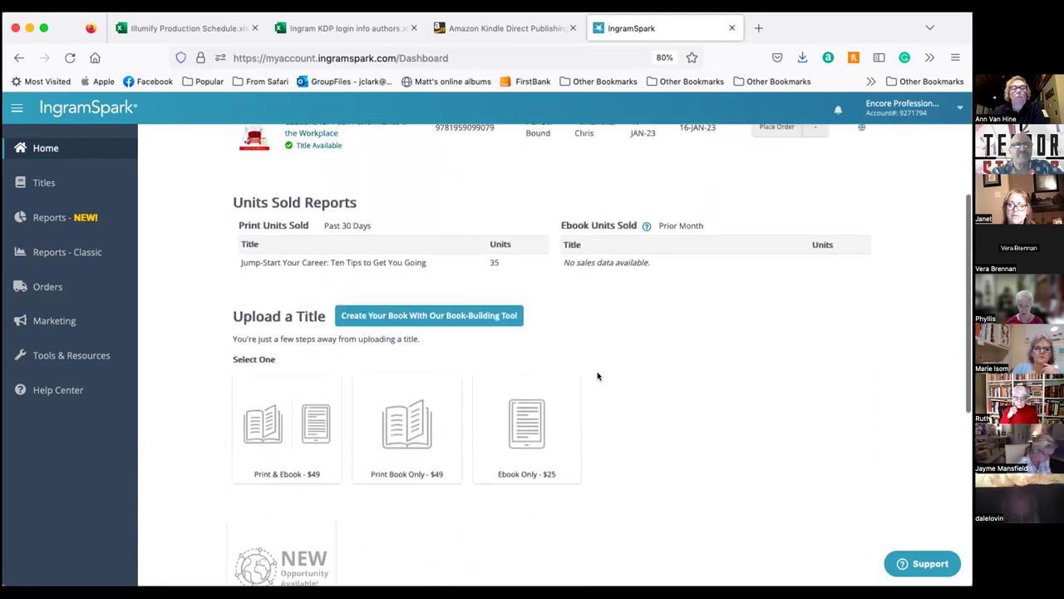
scroll(596, 377, "up", 1)
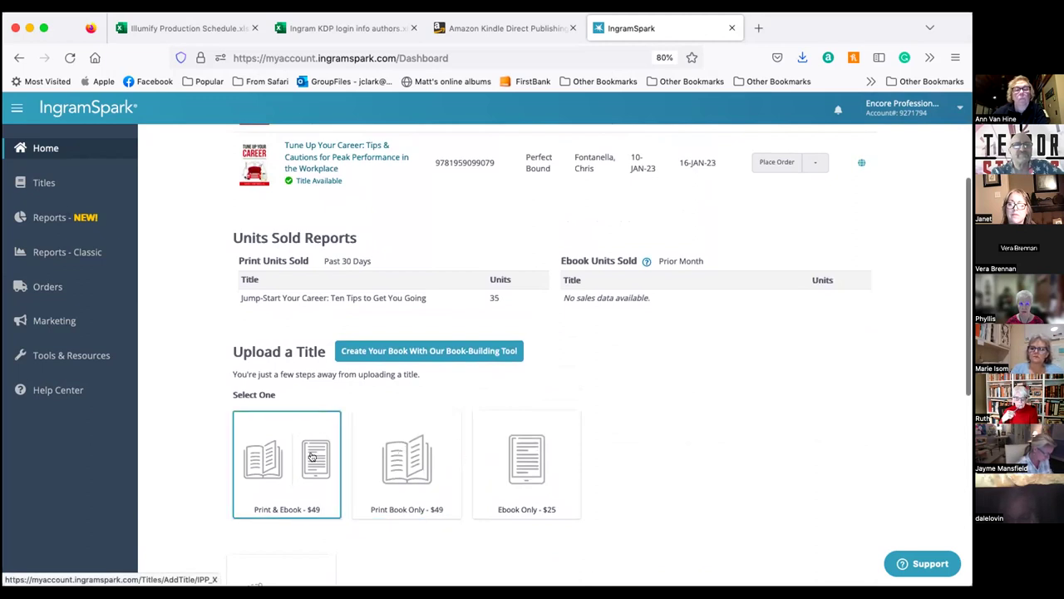
scroll(642, 403, "up", 2)
scroll(642, 402, "up", 3)
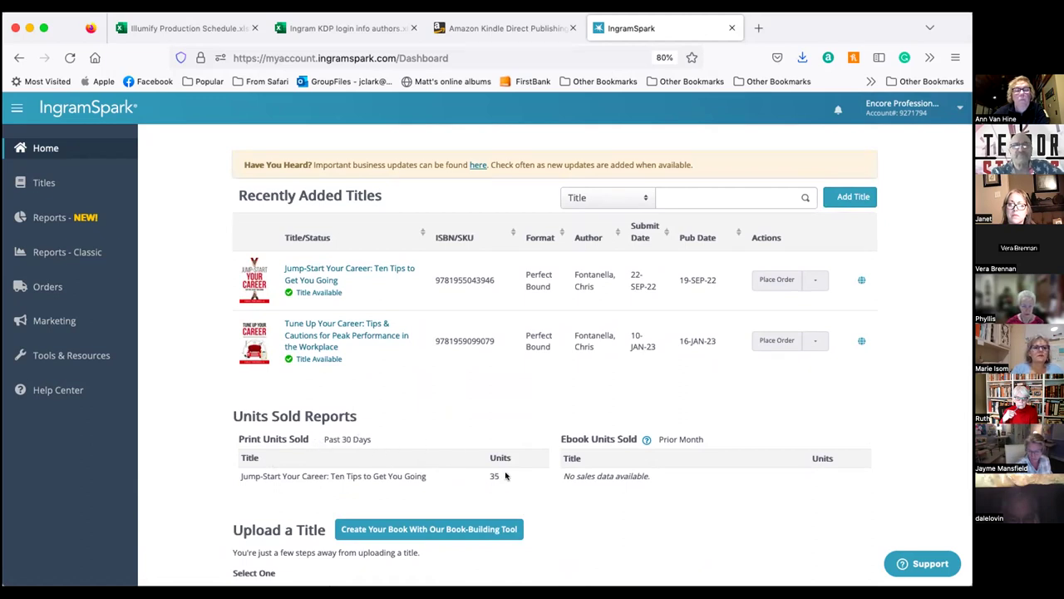
Open Jump-Start Your Career from the list of all titles and review its basic information, contributors and subject categories
left_click(38, 183)
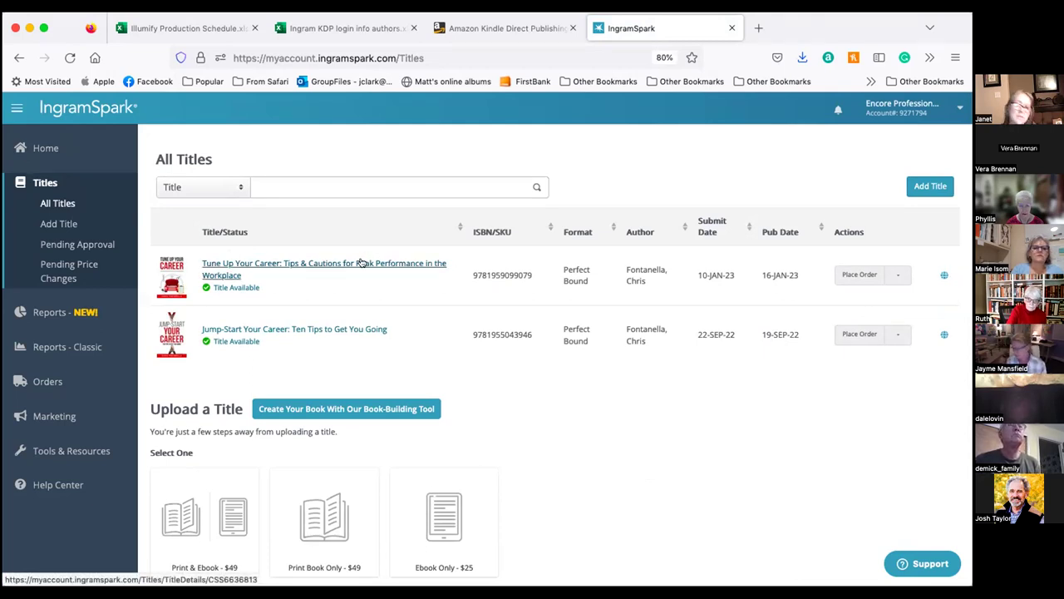
left_click(289, 328)
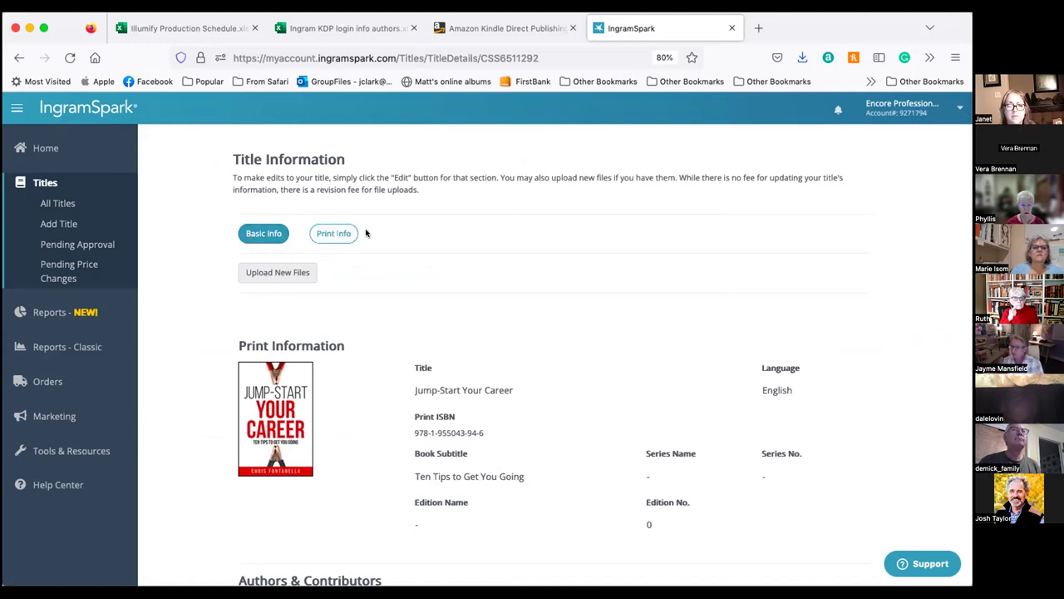
scroll(389, 270, "down", 1)
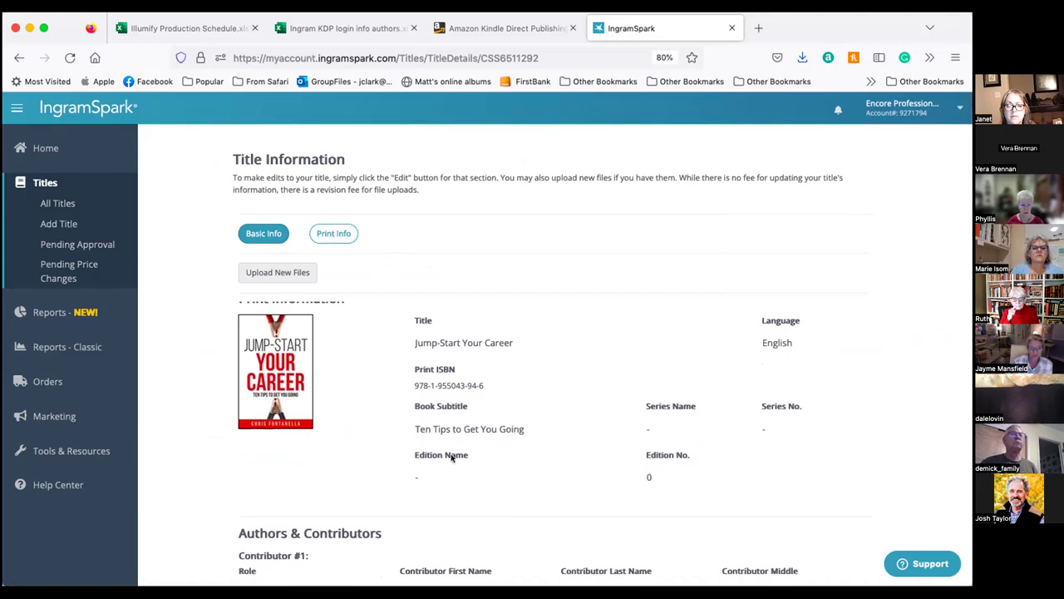
scroll(451, 456, "down", 4)
scroll(447, 496, "down", 5)
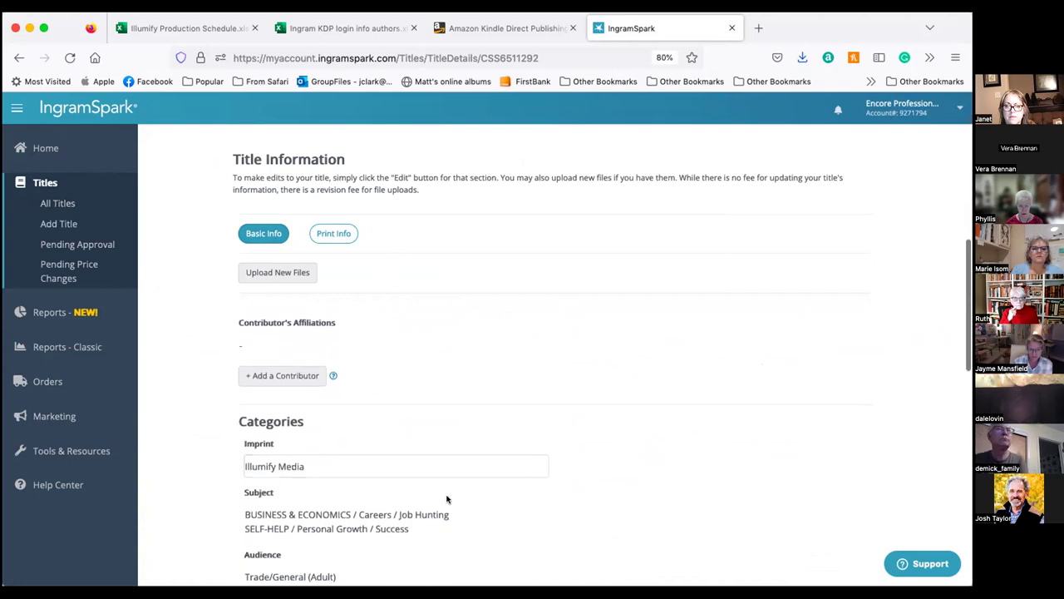
scroll(347, 475, "down", 1)
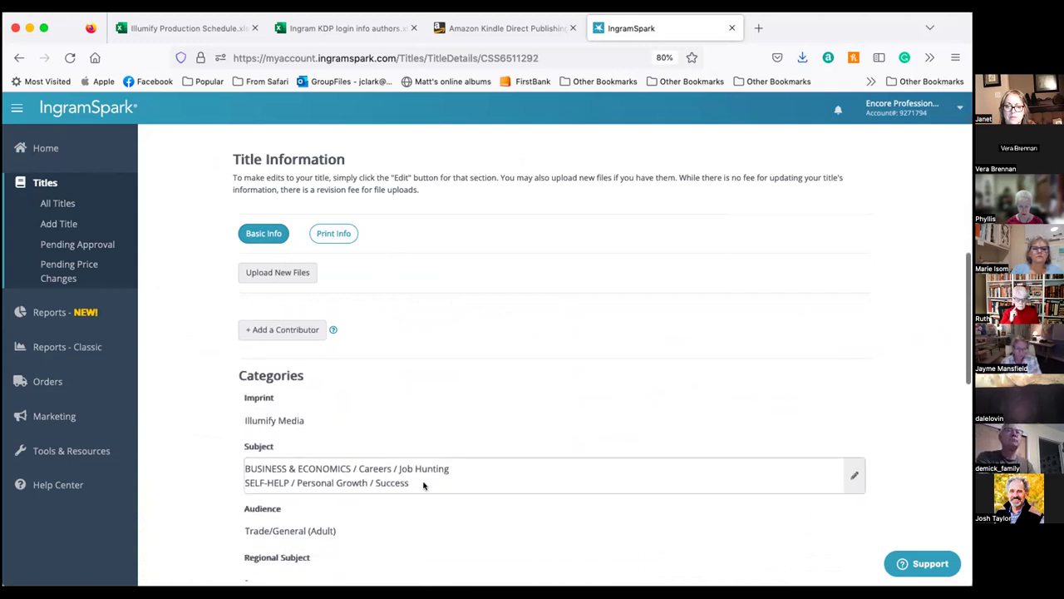
Examine the book's audience, keywords and full description in its basic information
scroll(423, 484, "down", 2)
scroll(423, 484, "down", 5)
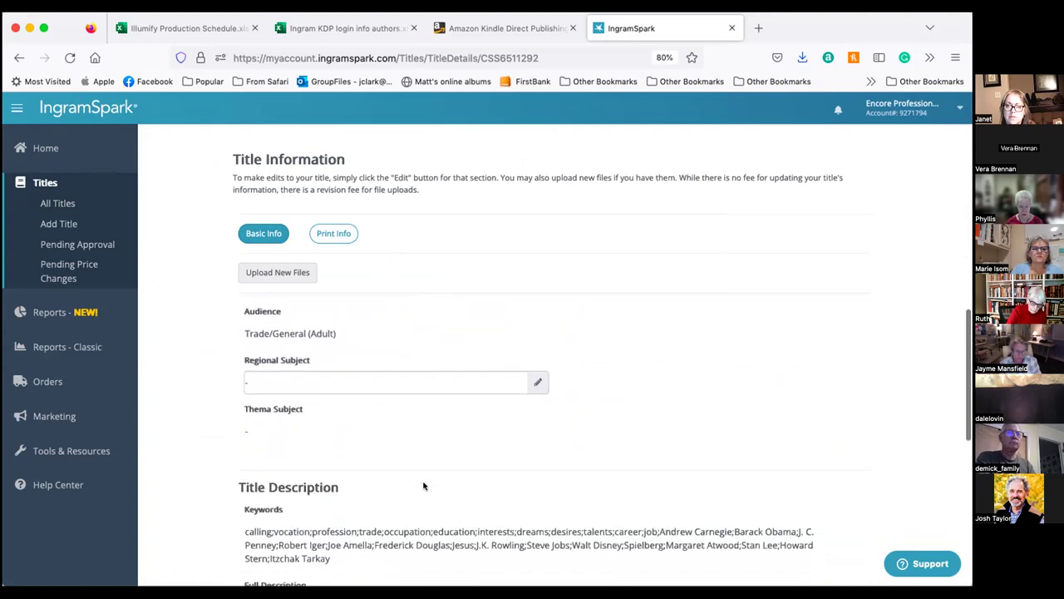
scroll(275, 425, "down", 6)
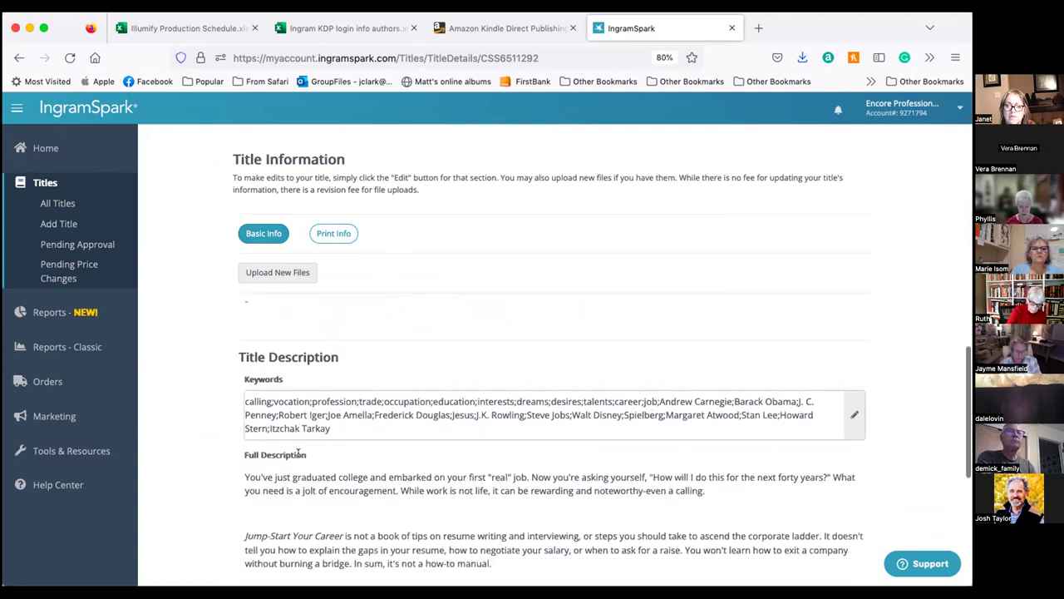
scroll(299, 456, "down", 4)
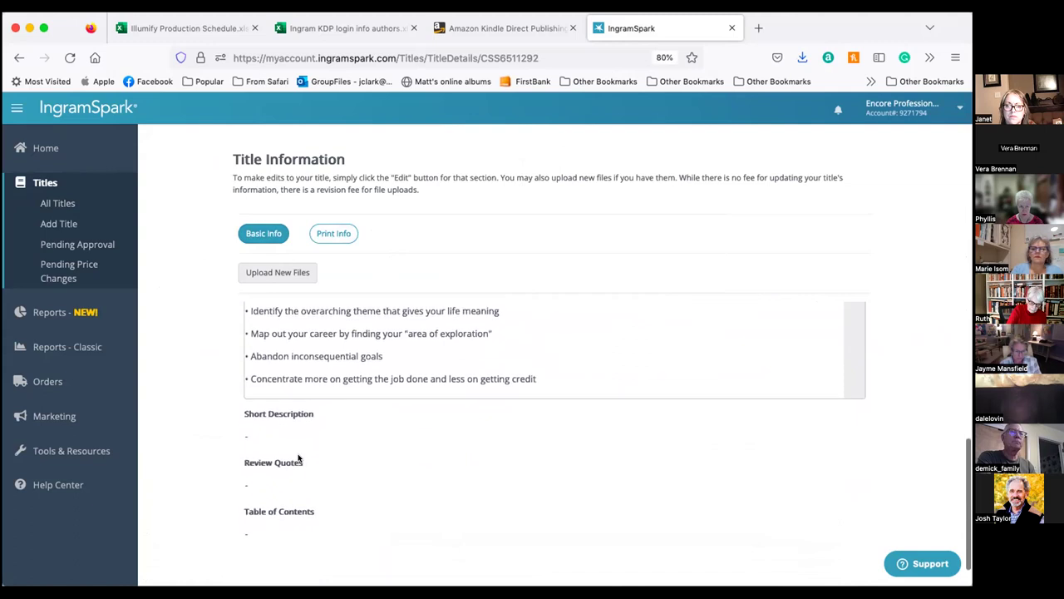
scroll(298, 457, "up", 10)
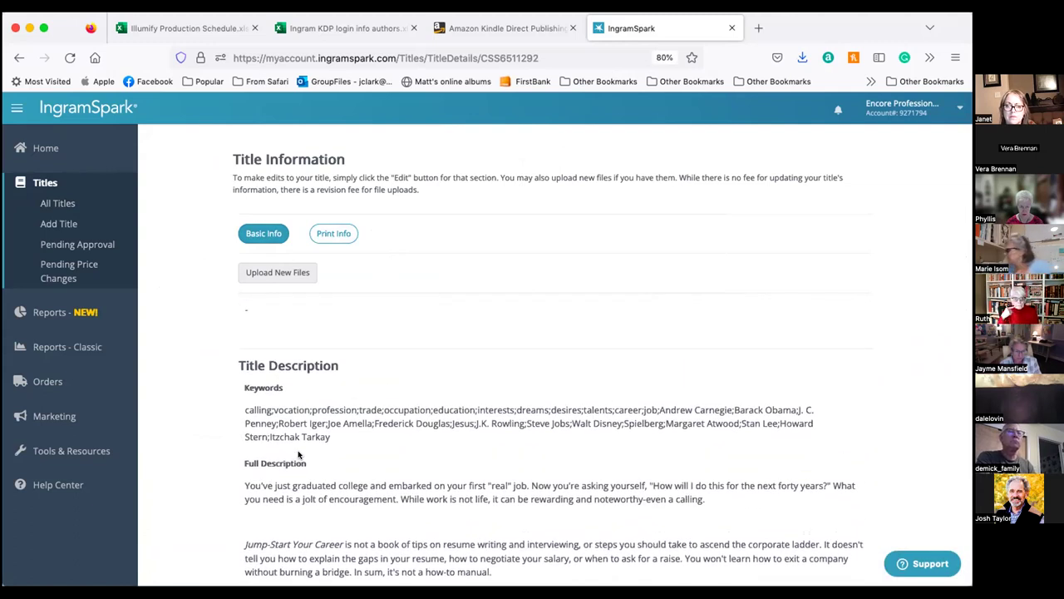
mouse_move(333, 436)
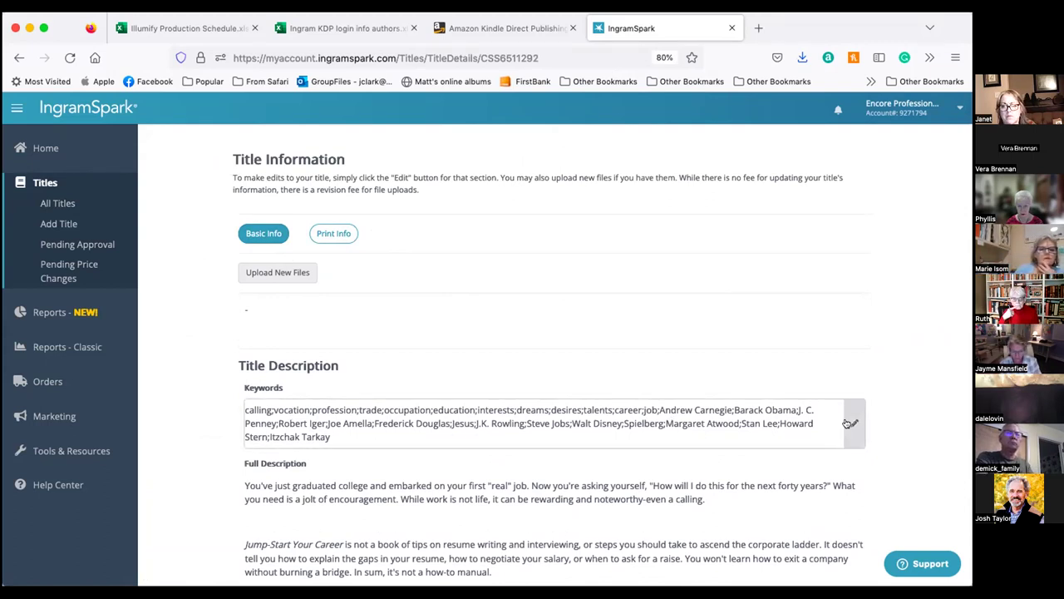
mouse_move(508, 319)
scroll(508, 319, "up", 10)
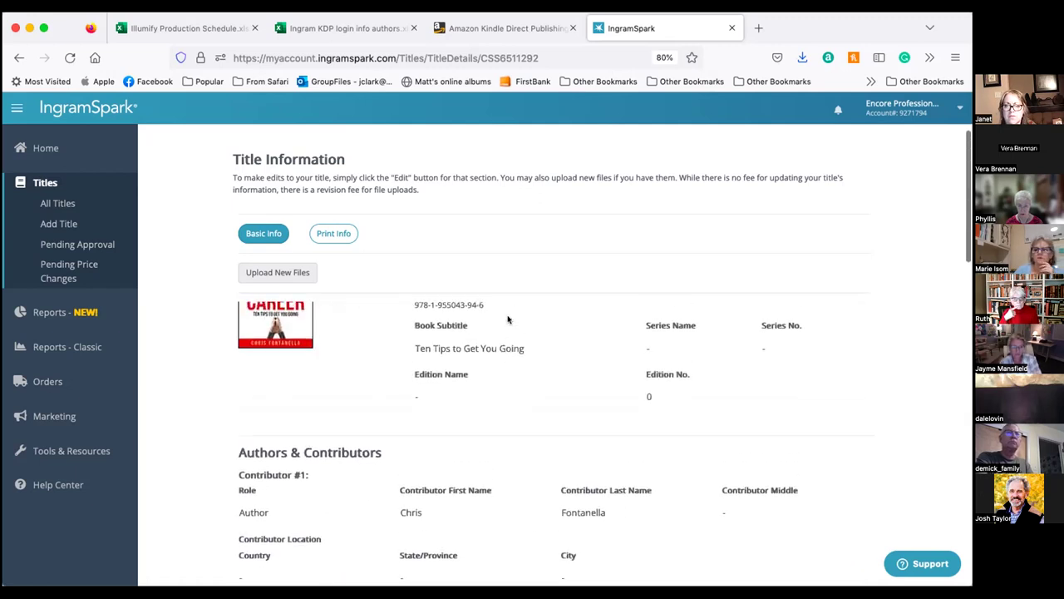
scroll(508, 319, "up", 3)
scroll(508, 319, "down", 1)
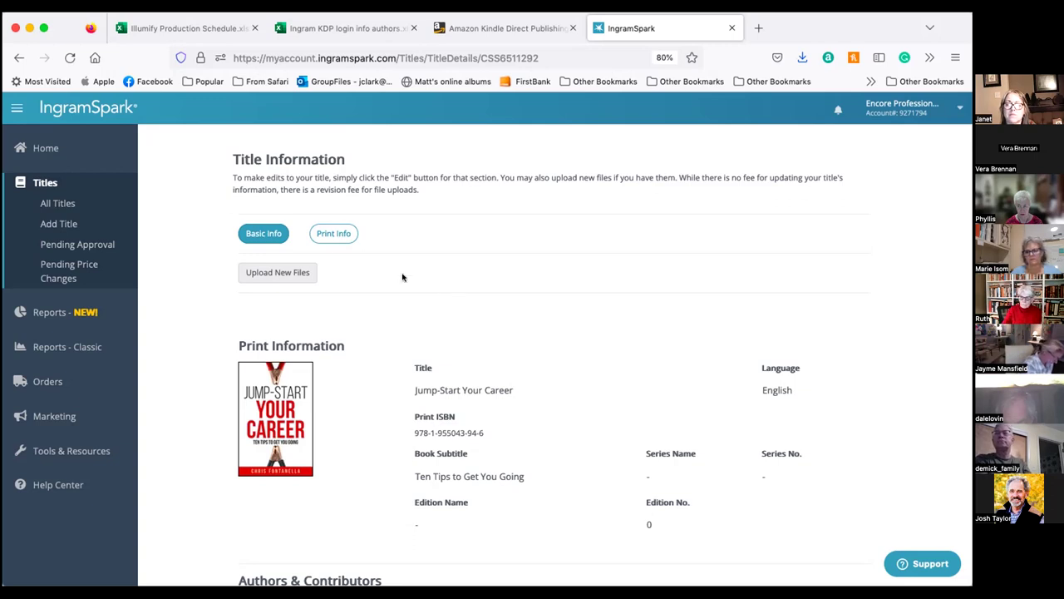
Open the book's print information and review its specifications and the retail price, discount, return and compensation per market
left_click(331, 235)
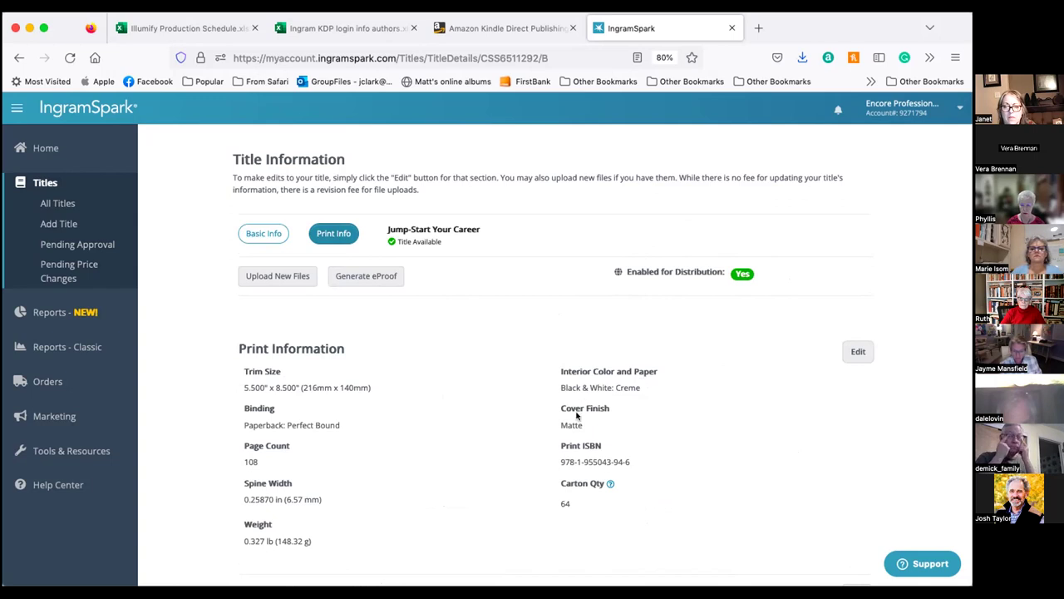
scroll(580, 441, "down", 1)
scroll(573, 361, "down", 2)
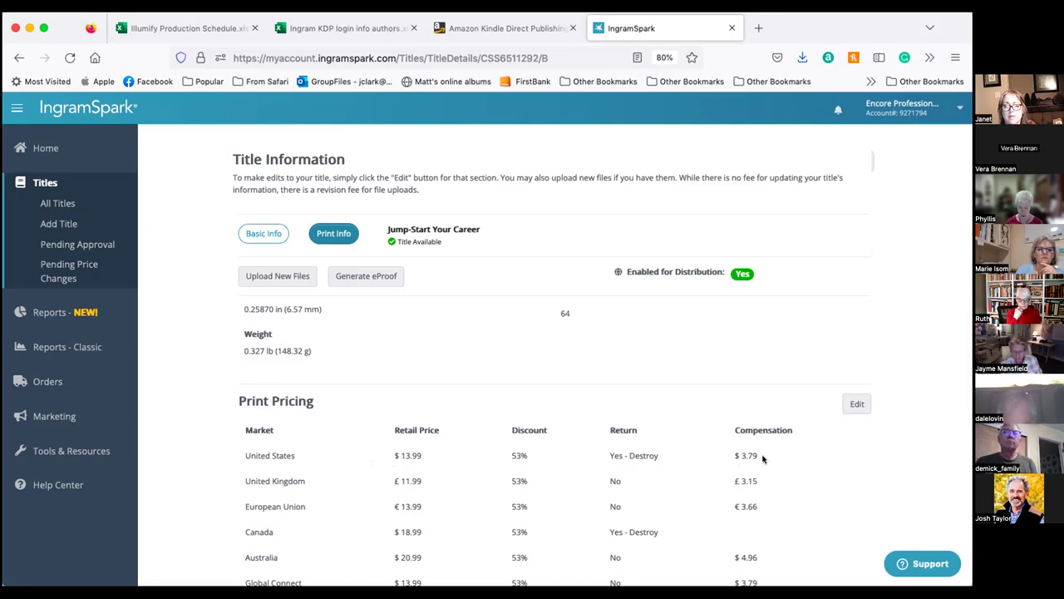
scroll(763, 457, "down", 3)
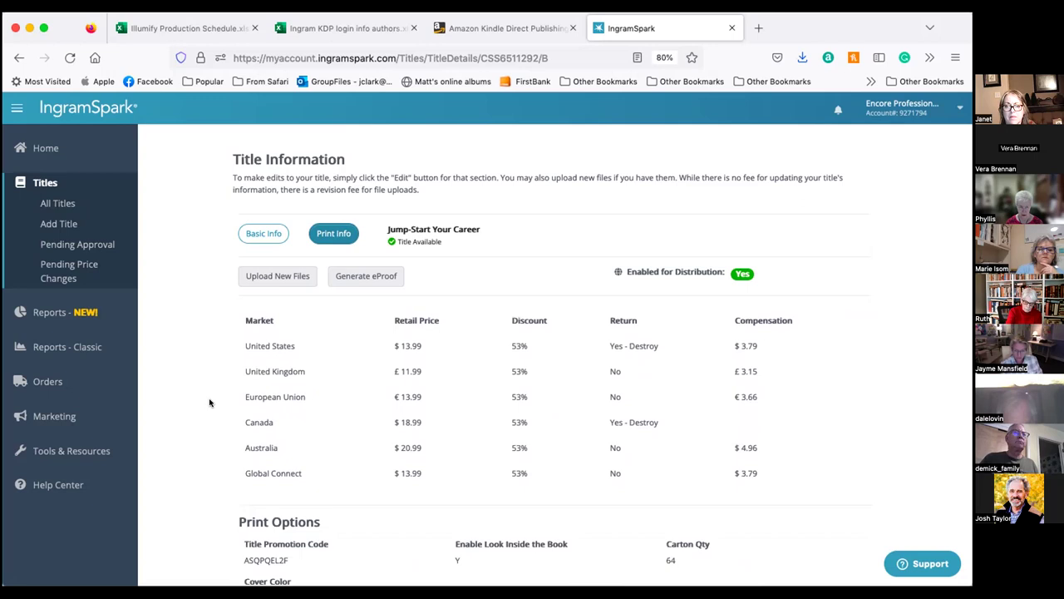
scroll(209, 402, "up", 1)
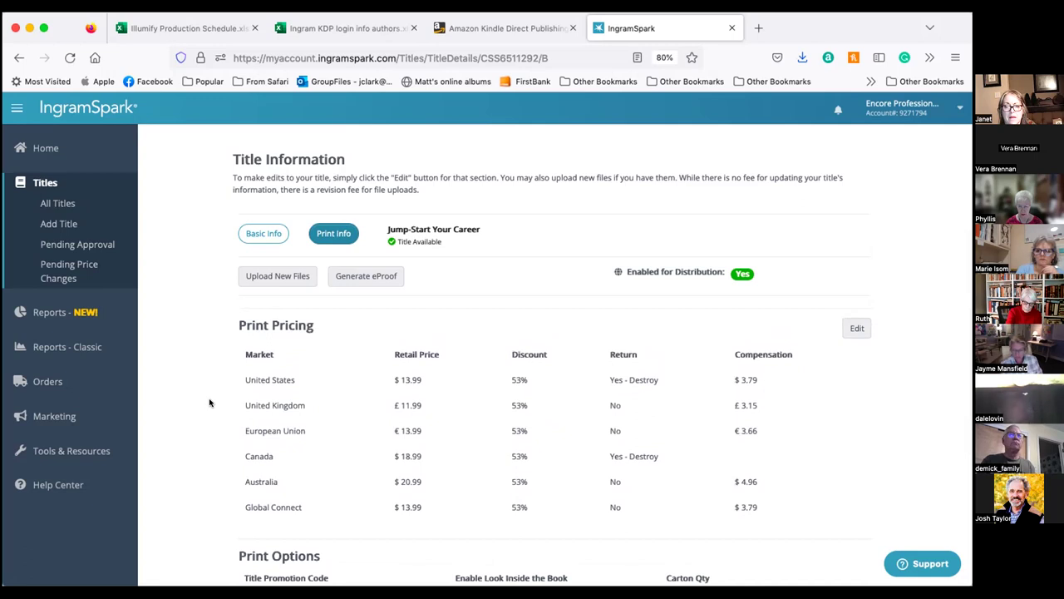
scroll(246, 429, "up", 2)
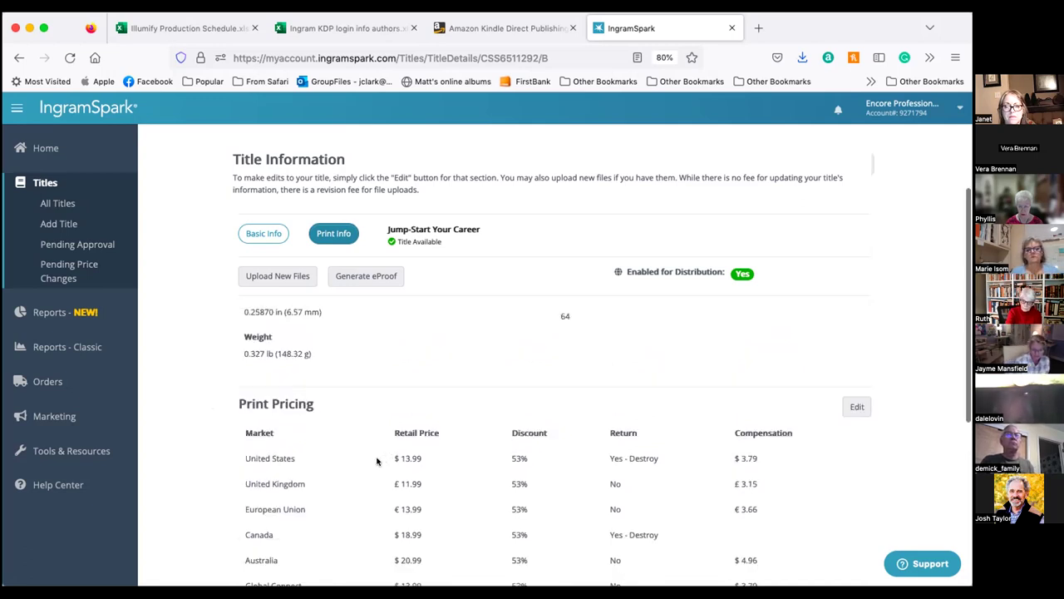
scroll(468, 525, "down", 3)
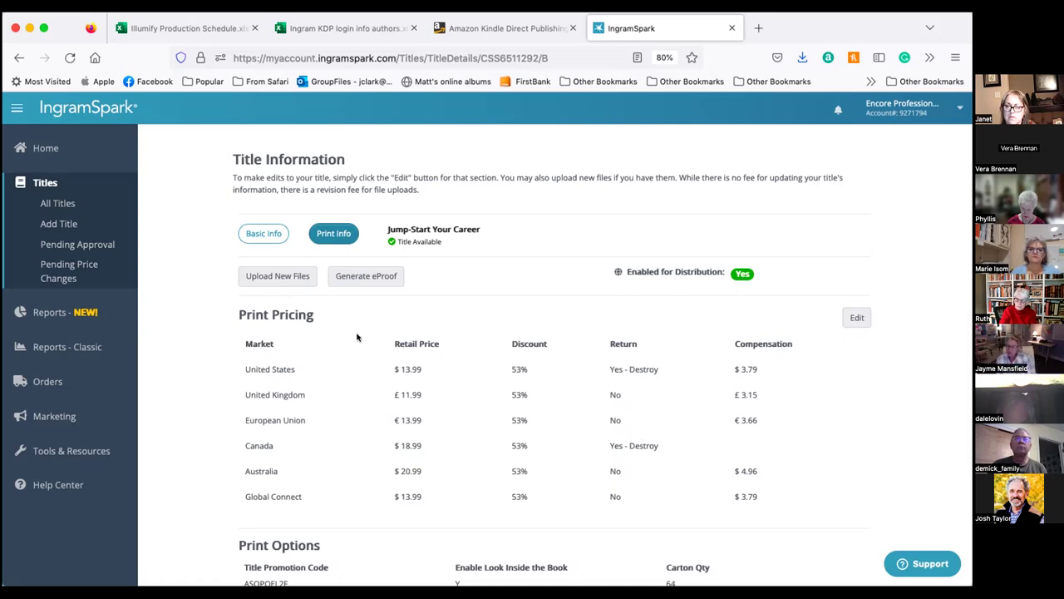
Review the book's print options and release dates beneath the market pricing
scroll(306, 378, "down", 3)
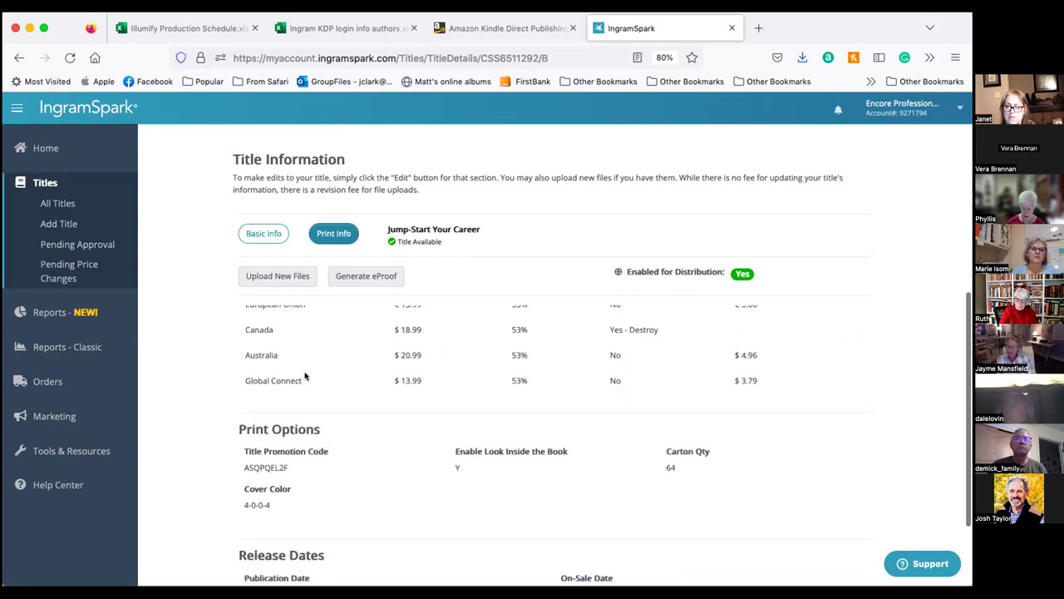
scroll(303, 391, "down", 2)
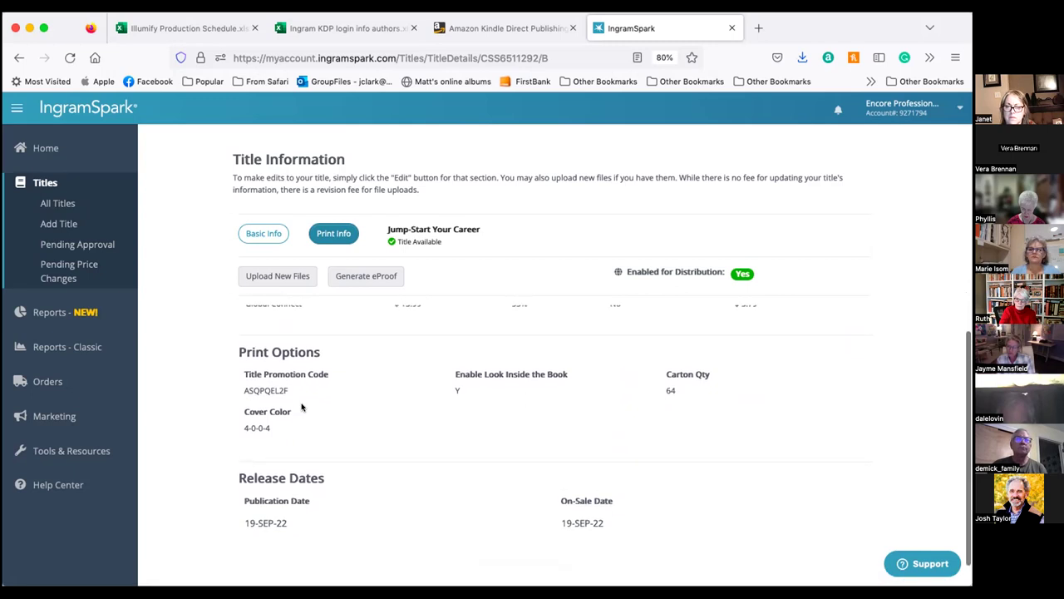
scroll(301, 406, "up", 1)
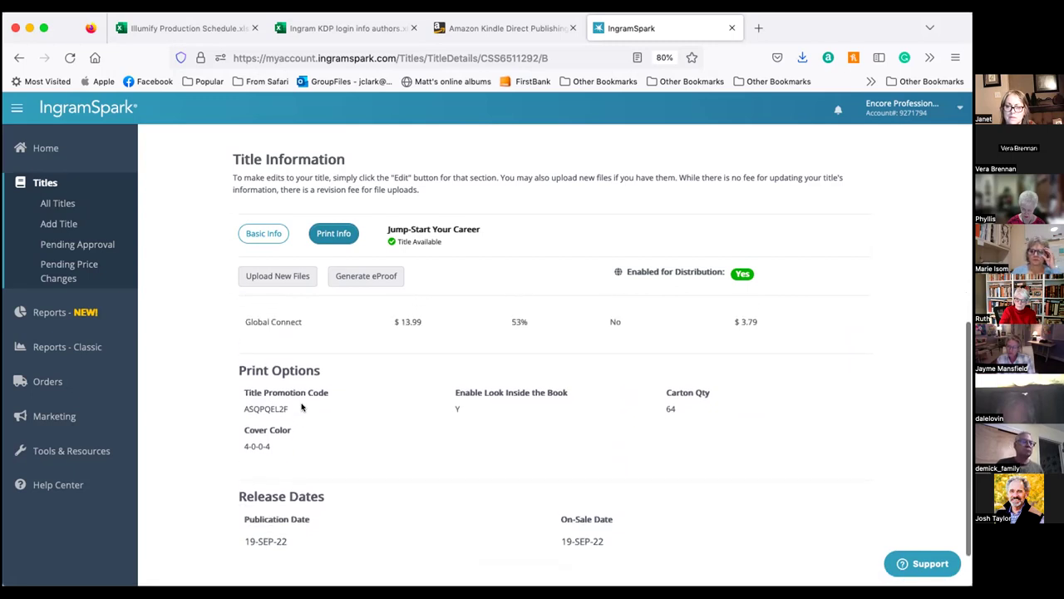
scroll(301, 407, "up", 2)
scroll(302, 407, "up", 2)
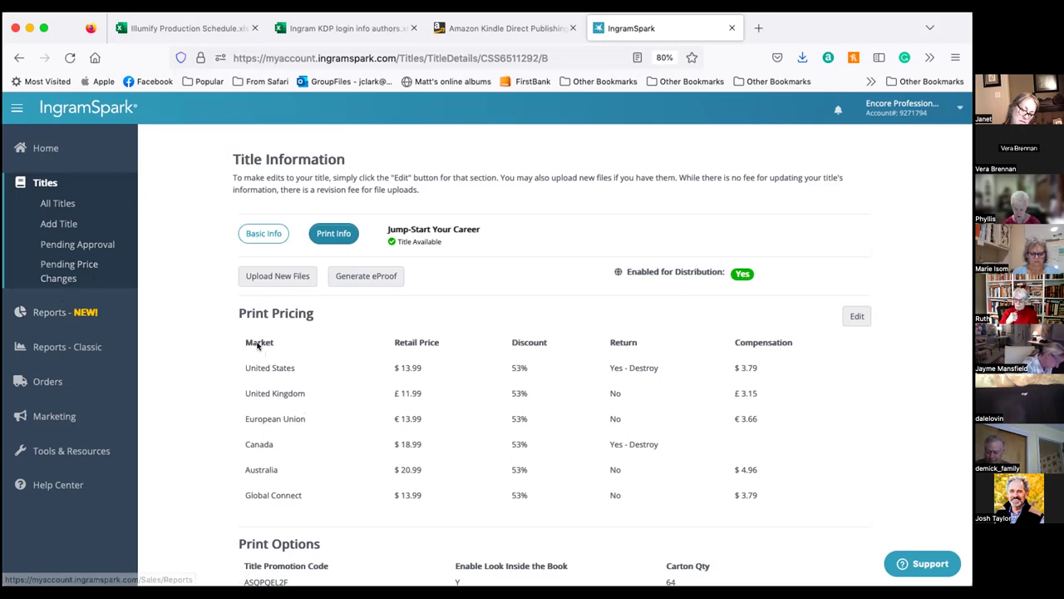
scroll(460, 306, "down", 5)
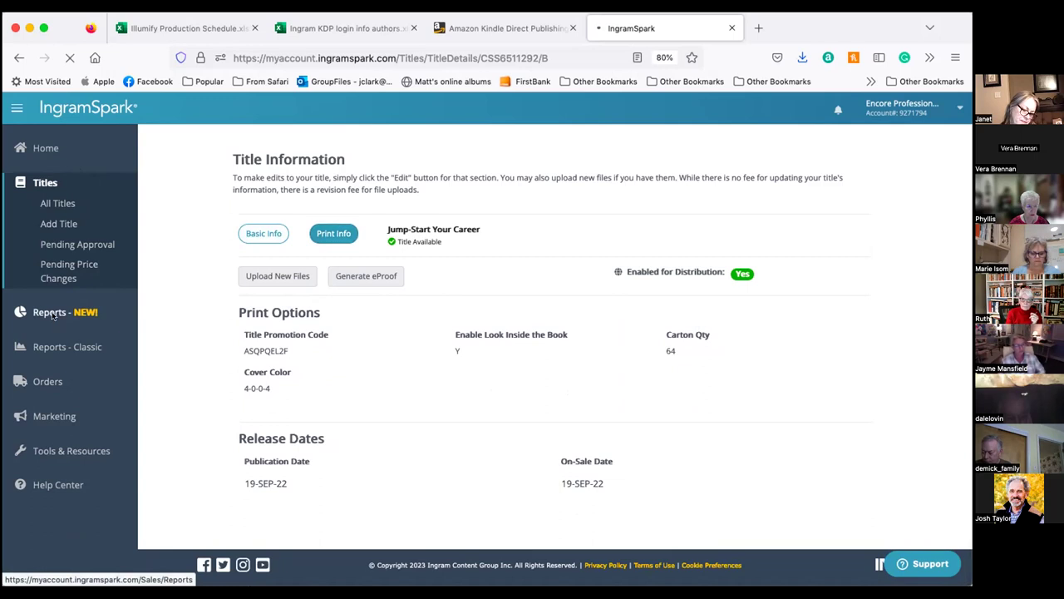
Open the new sales reports, check the United States units on the Sales by Region map and set its period to Year to Date
left_click(51, 314)
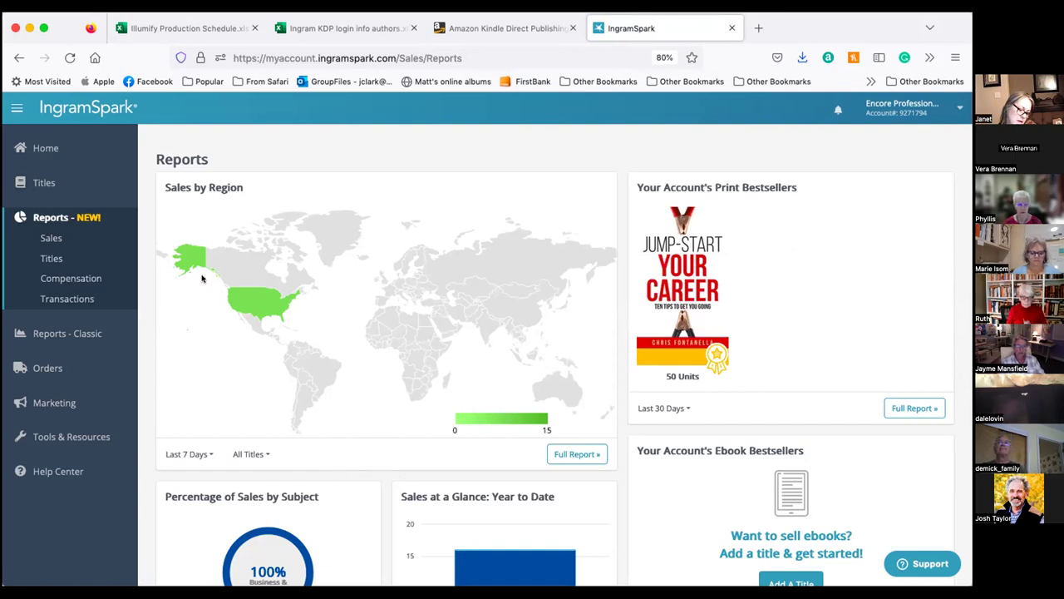
mouse_move(199, 264)
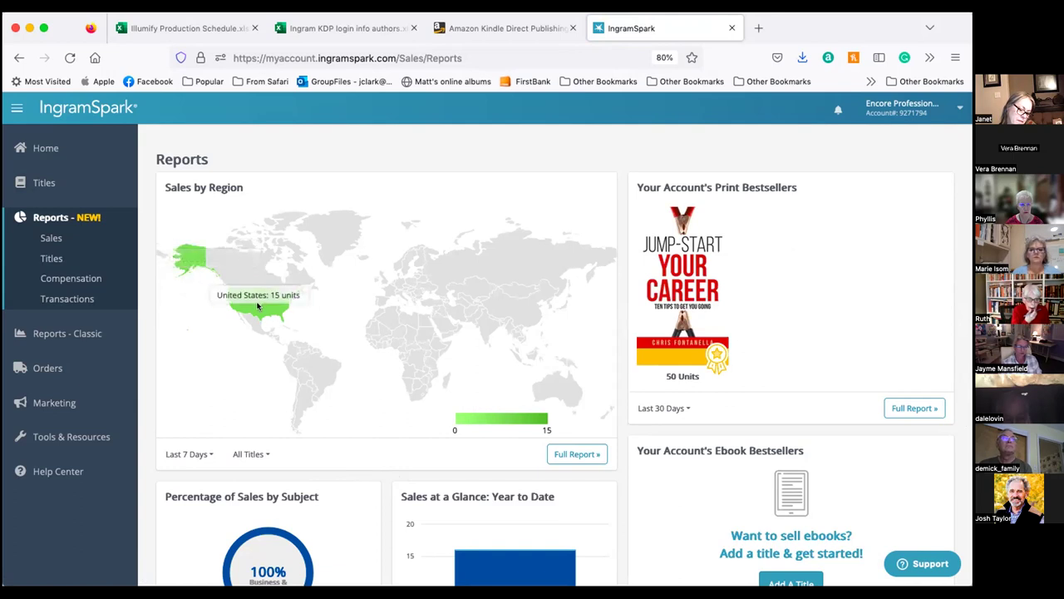
left_click(208, 453)
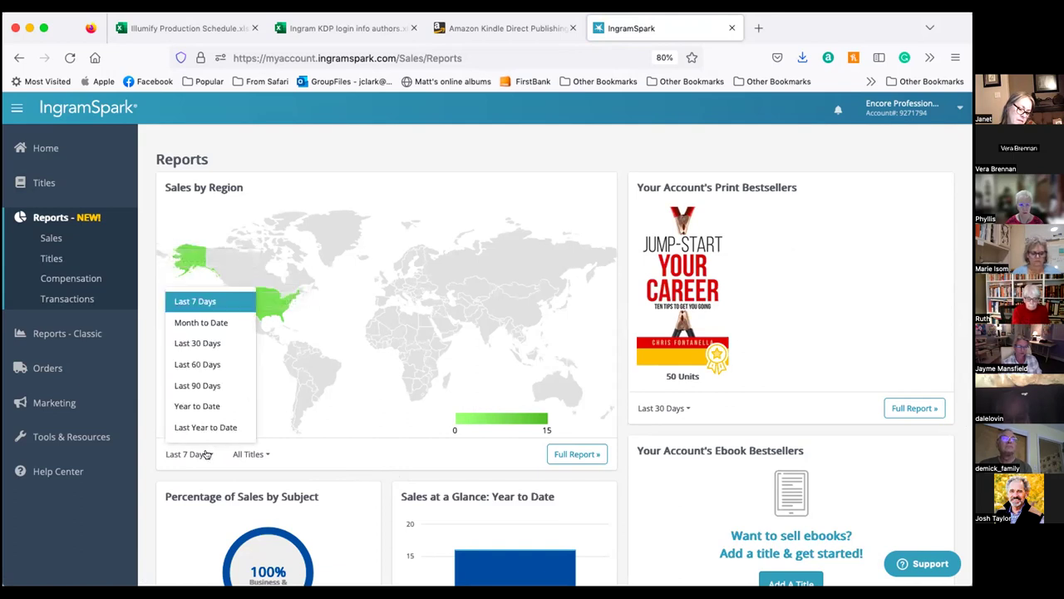
left_click(198, 406)
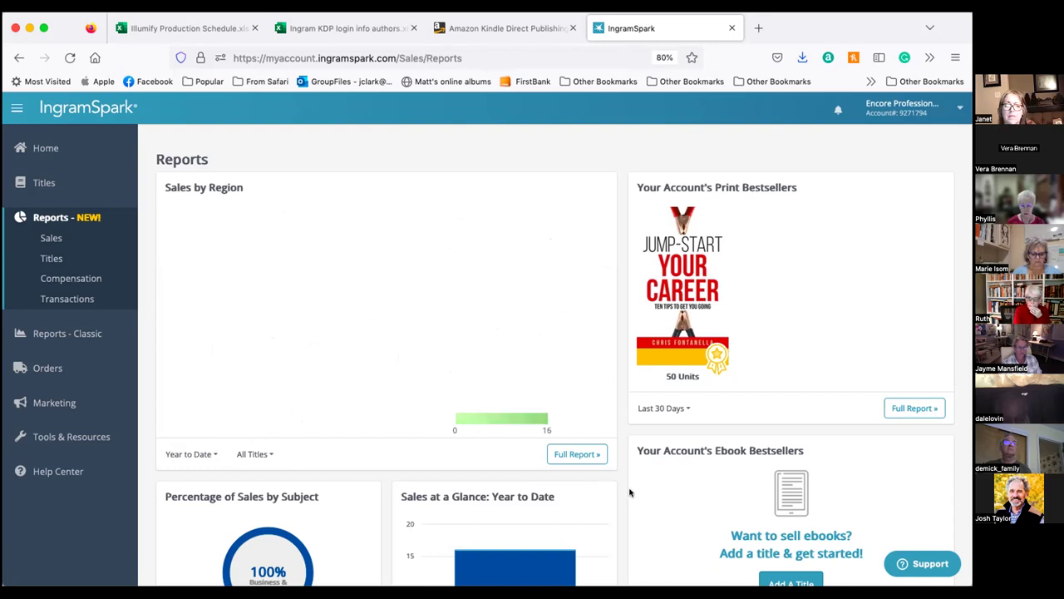
Change the Sales by Region map's period to Last 90 Days
scroll(629, 492, "down", 2)
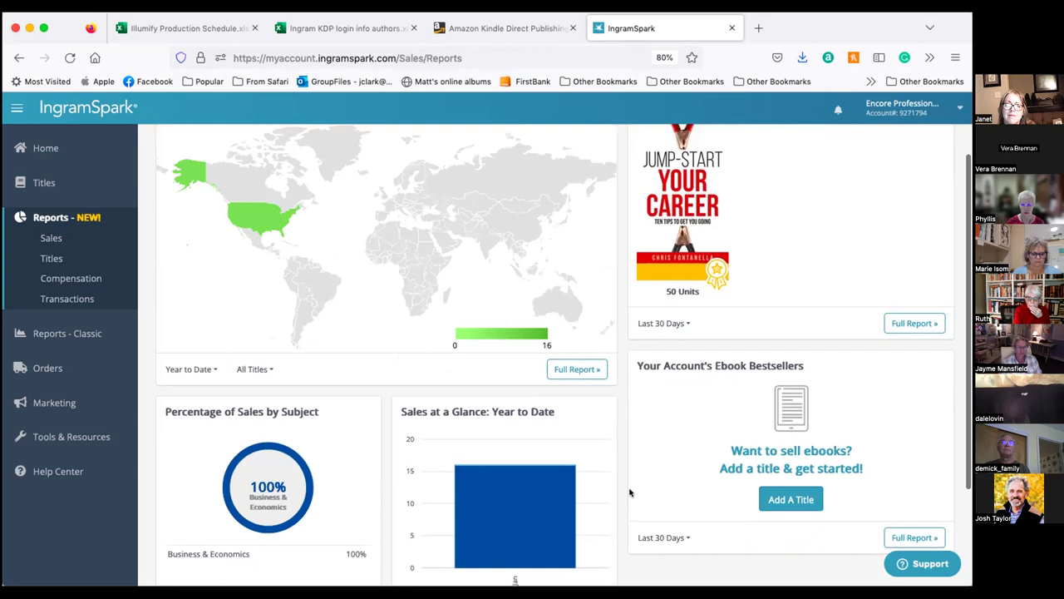
left_click(204, 369)
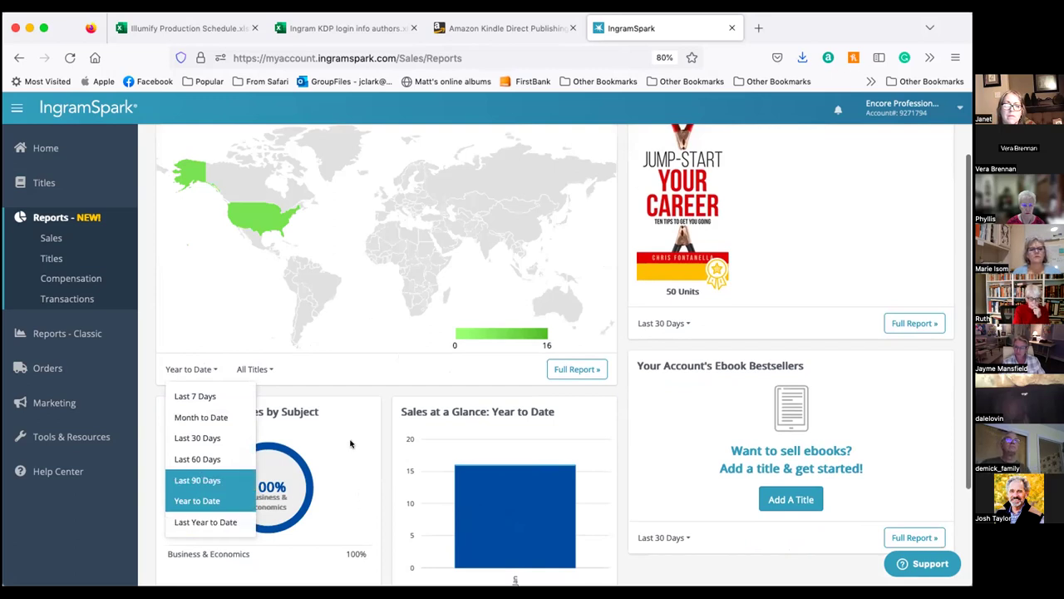
key("Return")
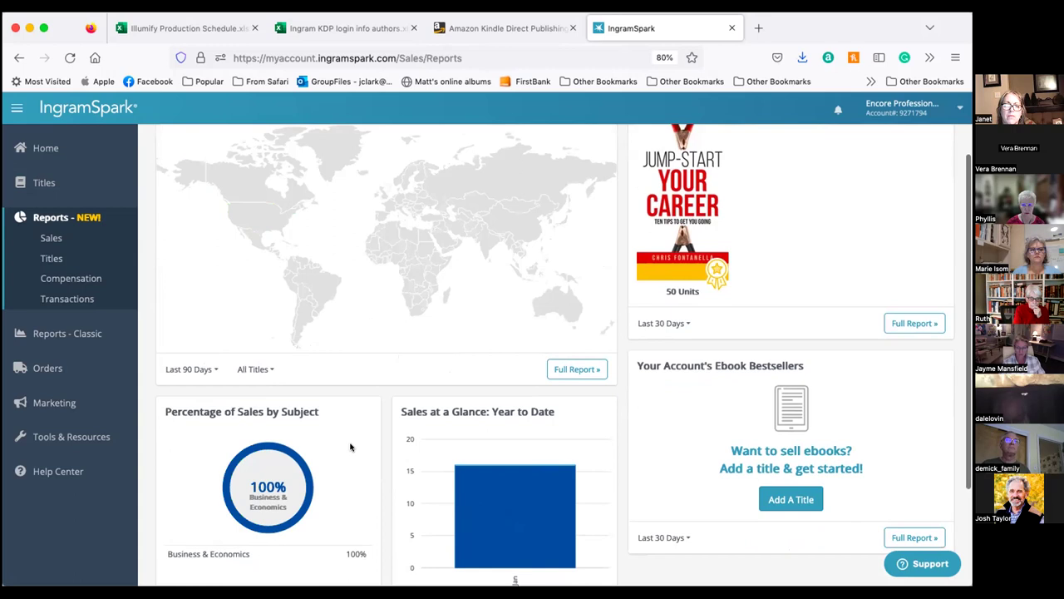
Look over the reports dashboard and check the units sold in the United States, France and Australia on the Sales by Region map
scroll(356, 402, "up", 1)
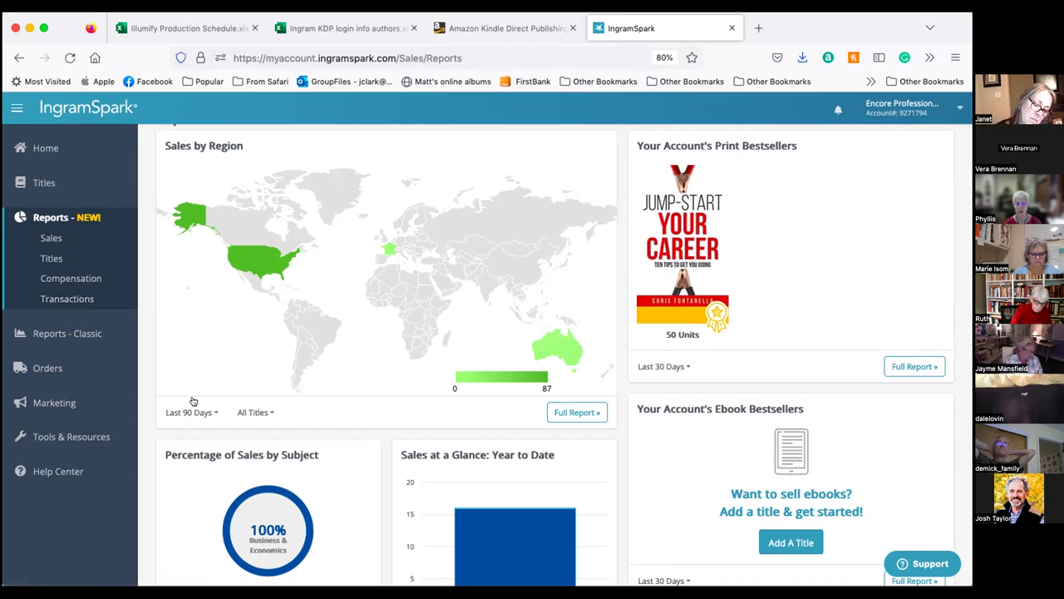
scroll(193, 412, "down", 1)
scroll(199, 419, "down", 2)
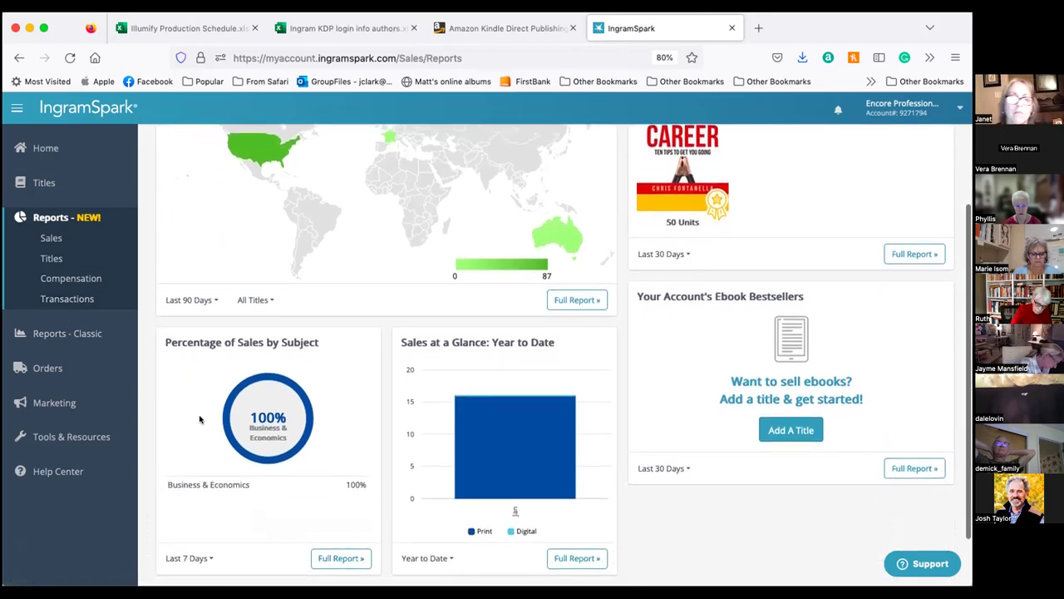
scroll(199, 418, "up", 4)
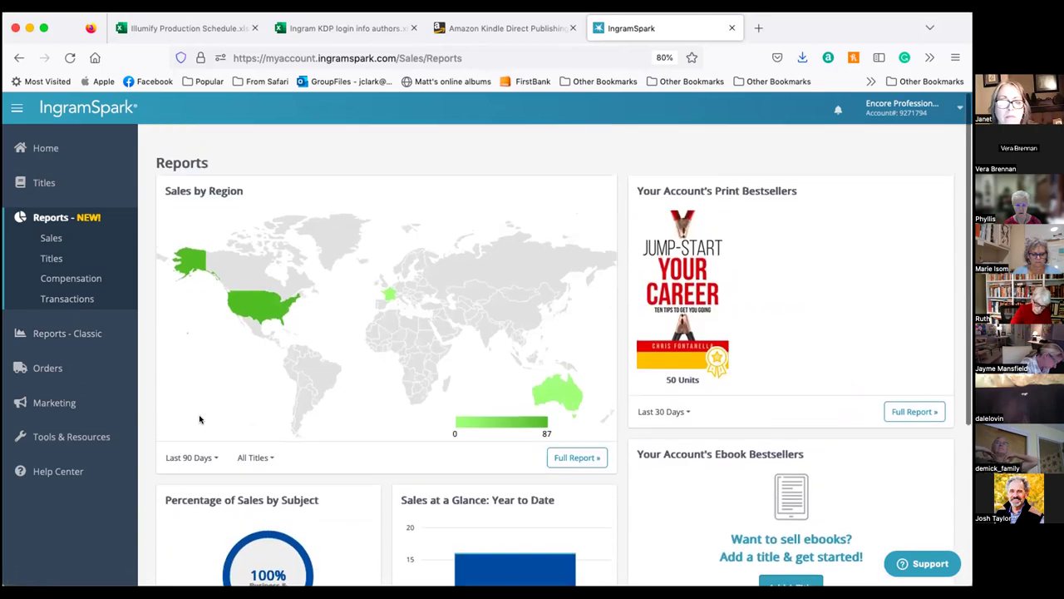
mouse_move(283, 303)
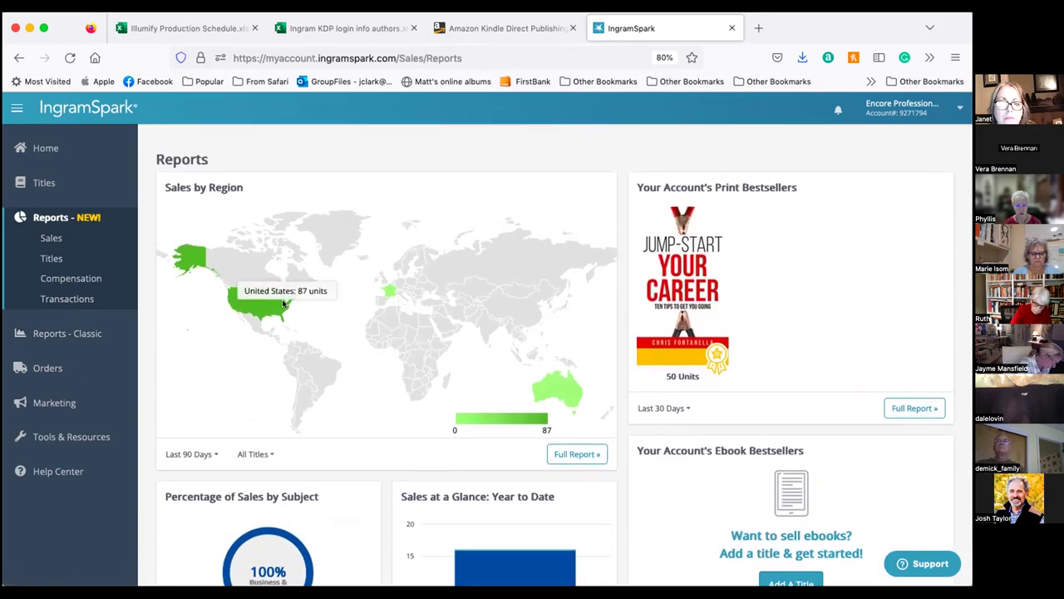
mouse_move(387, 290)
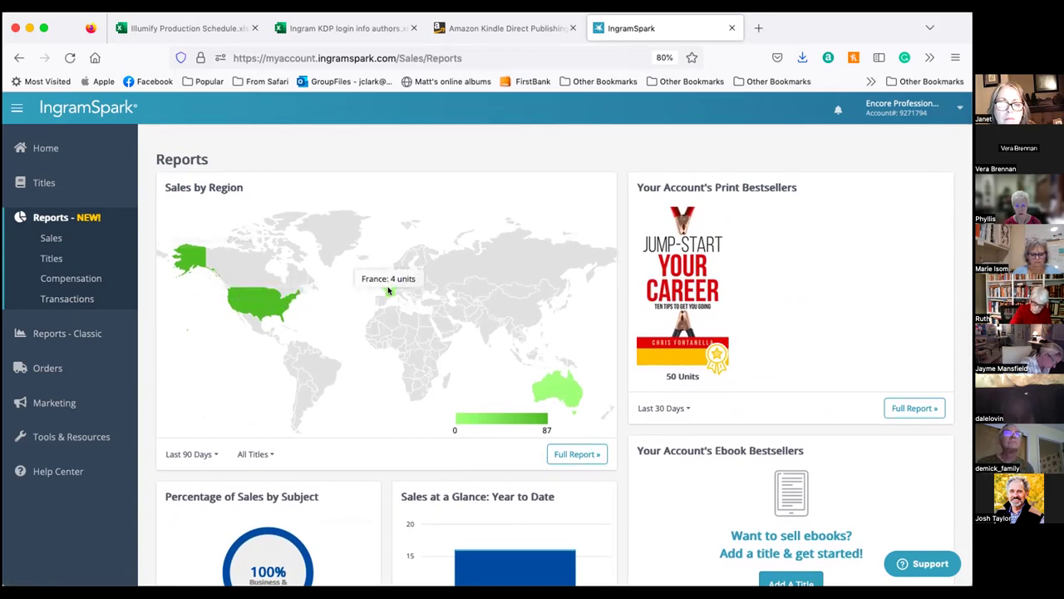
mouse_move(563, 391)
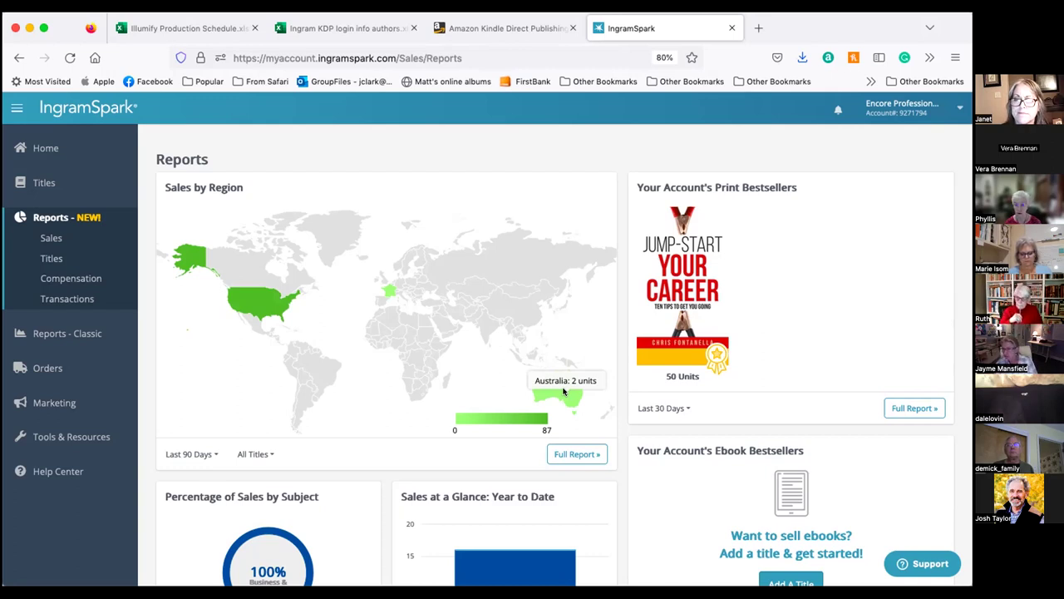
Open the Print Sales report in the classic reports and review its date, operating unit, currency, filter and output format criteria
left_click(69, 334)
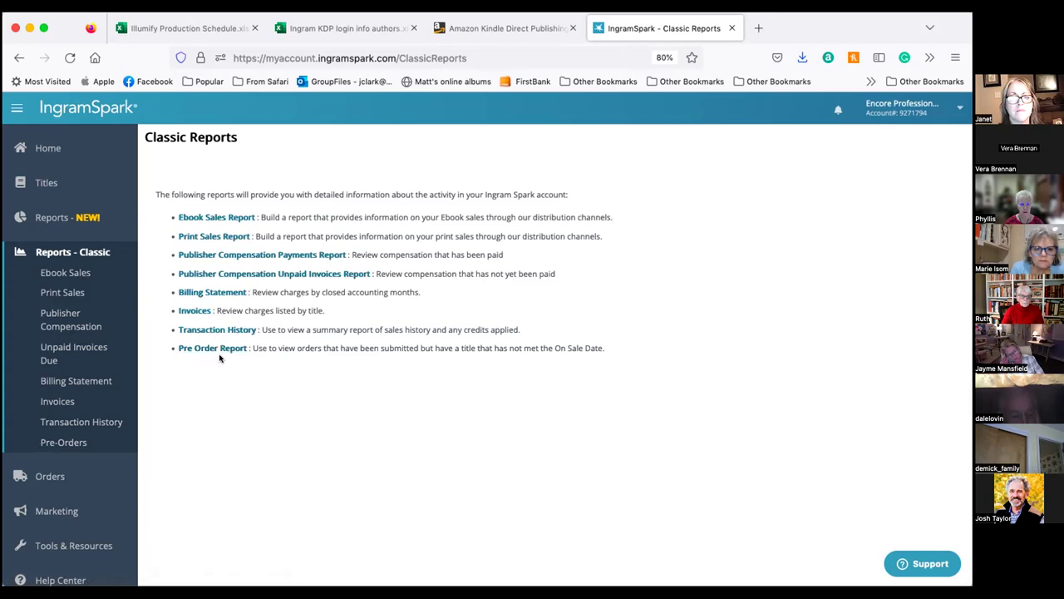
left_click(209, 236)
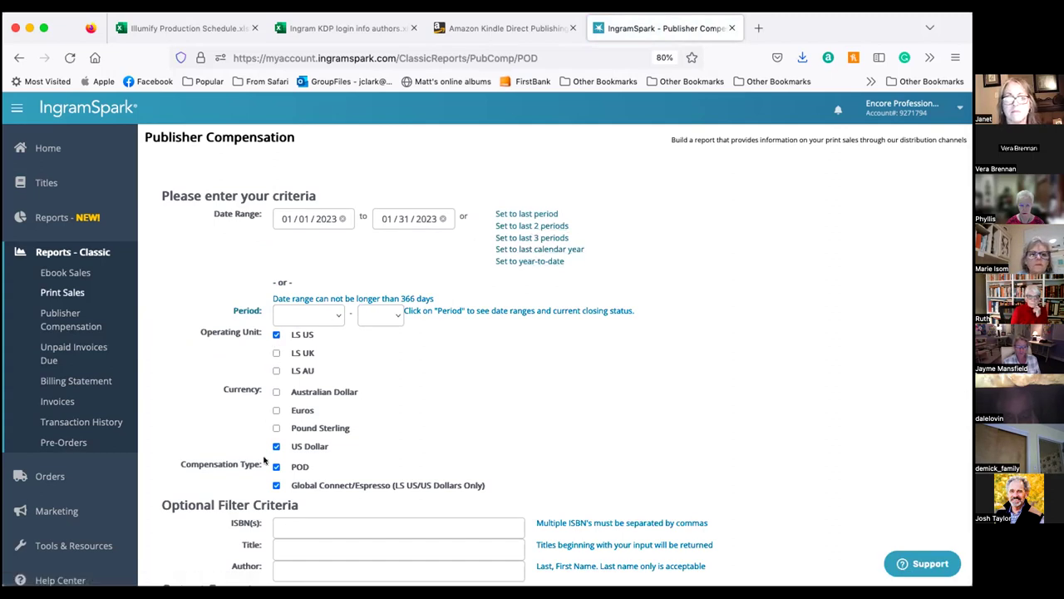
scroll(339, 421, "down", 3)
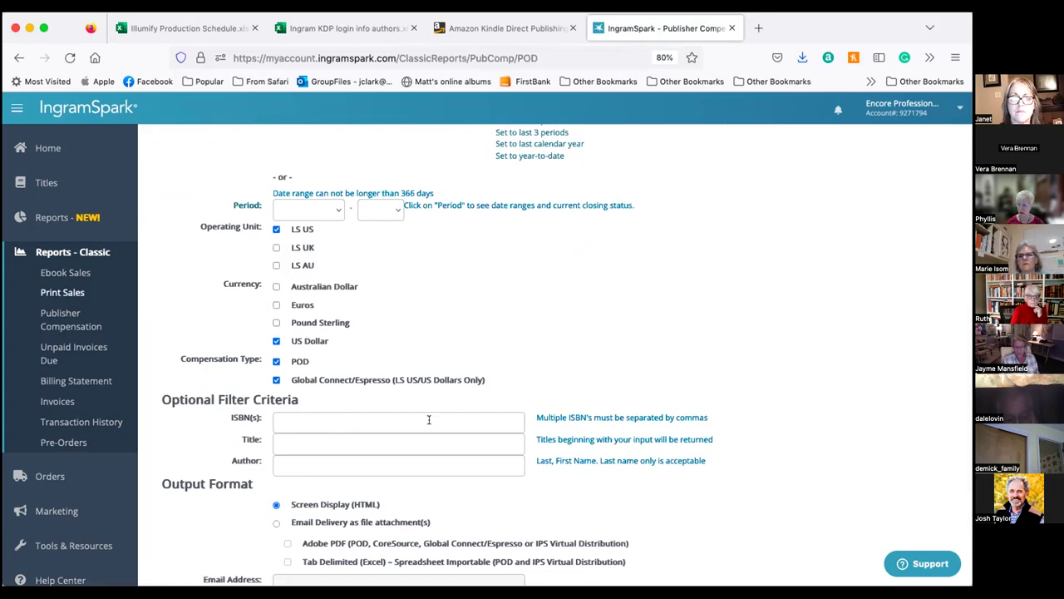
scroll(429, 419, "down", 2)
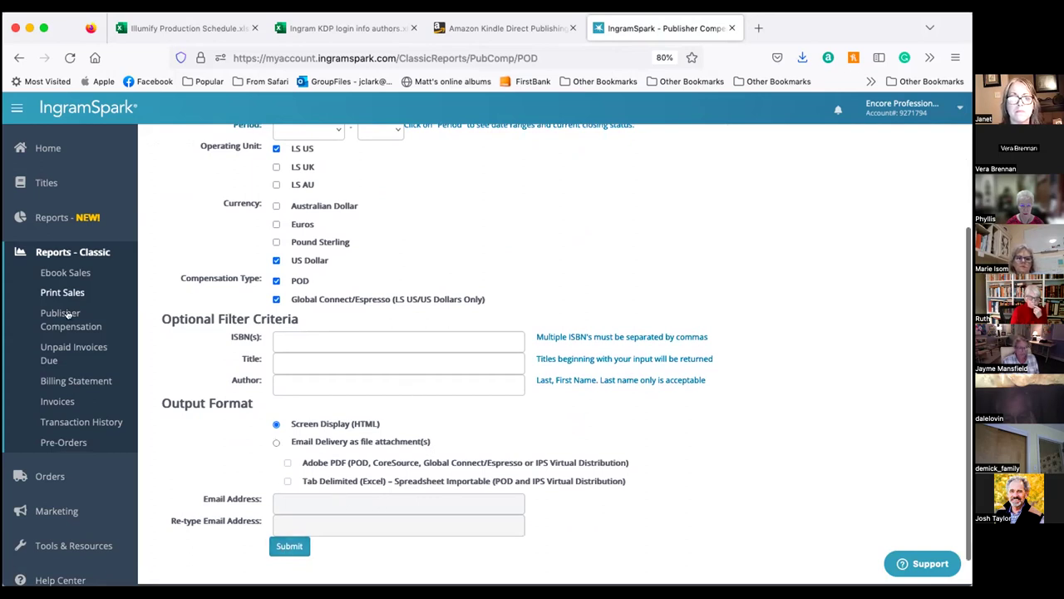
scroll(372, 317, "up", 1)
scroll(372, 317, "up", 3)
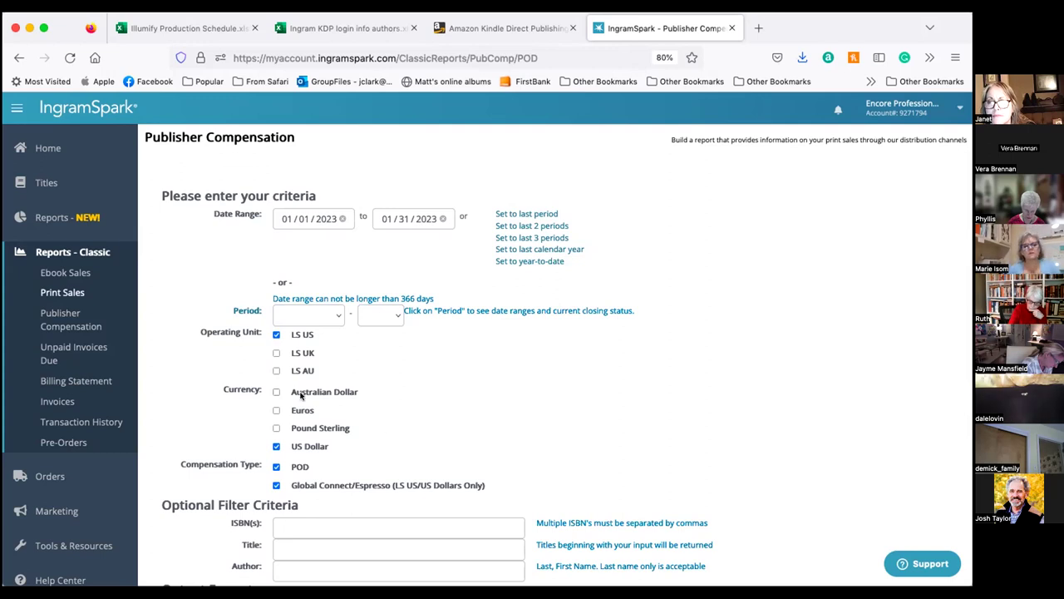
scroll(82, 425, "down", 2)
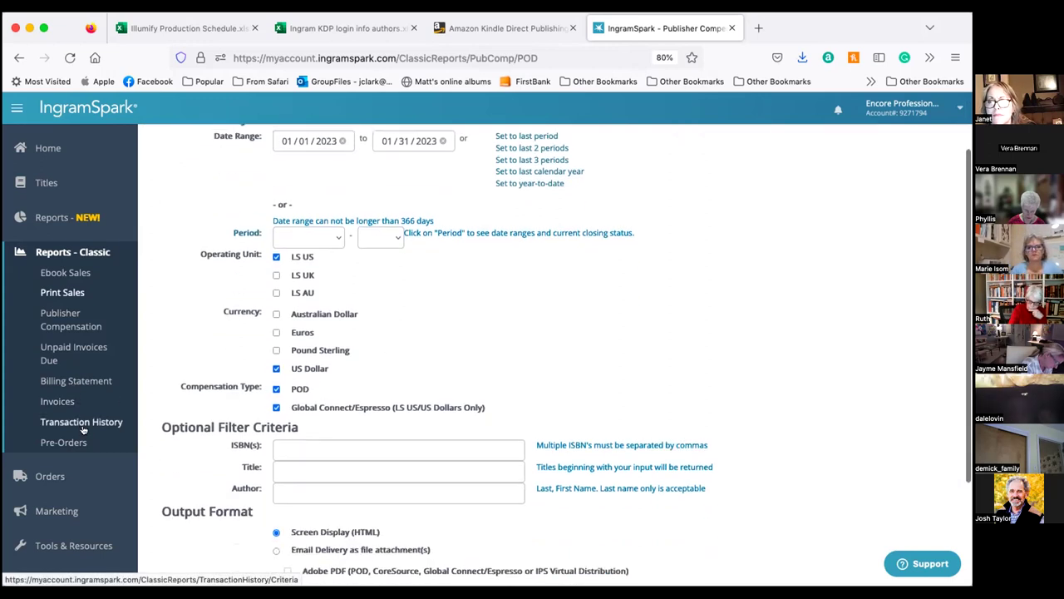
scroll(82, 429, "down", 3)
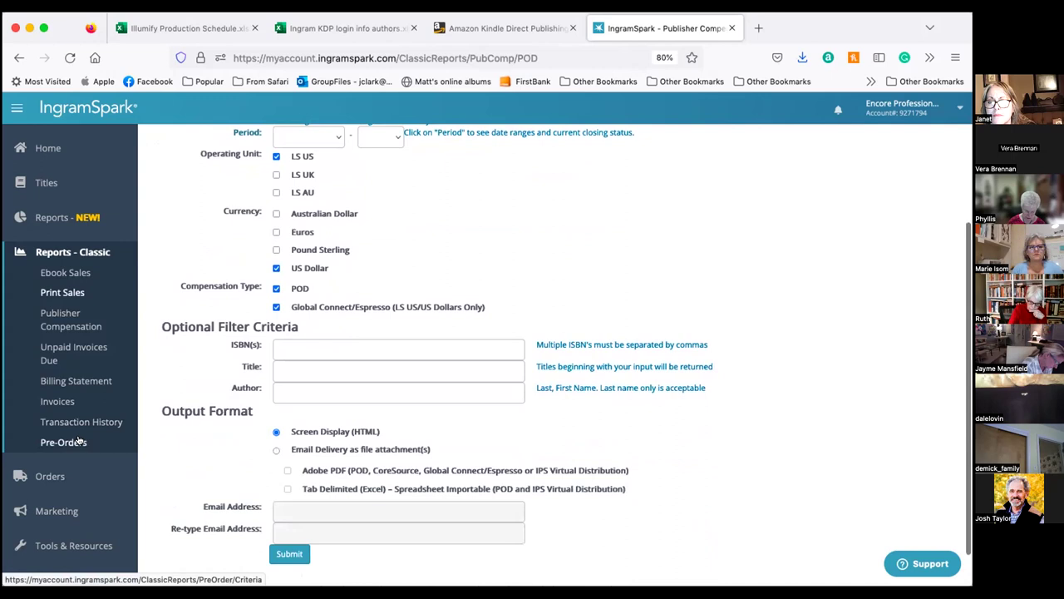
Start a new book order and add "Jump-Start Your Career: Ten Tips to Get You Going" to it
left_click(47, 475)
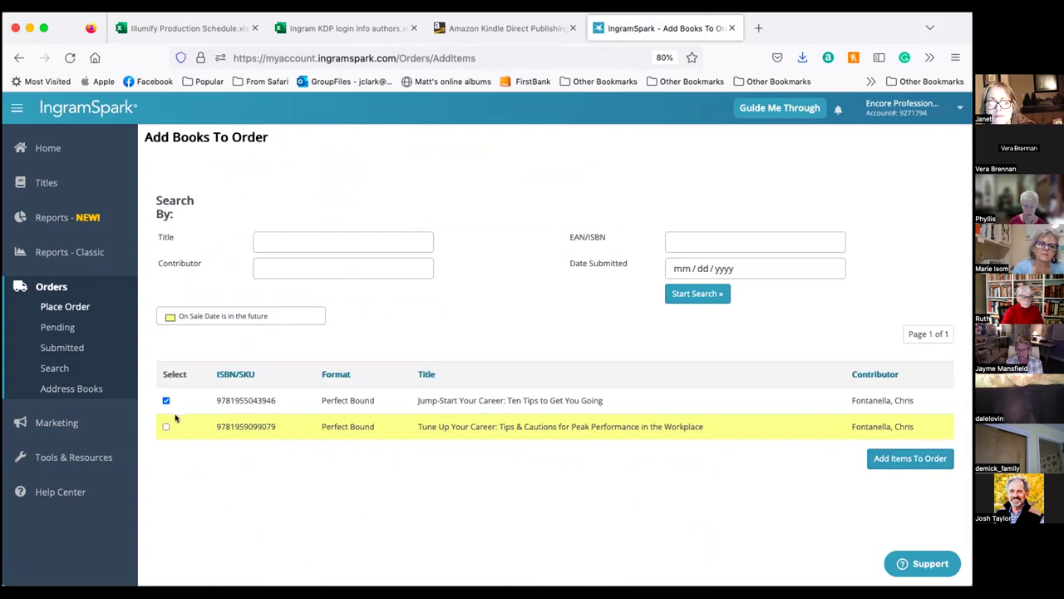
left_click(905, 465)
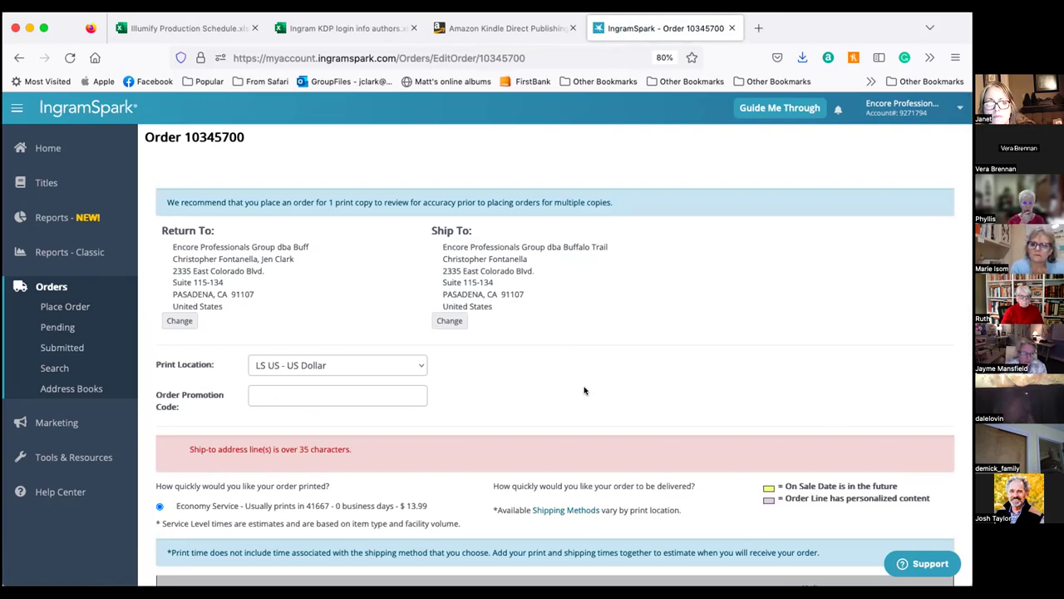
Review the order's return and shipping addresses, print location, printing service, item pricing and shipping terms
scroll(583, 390, "down", 5)
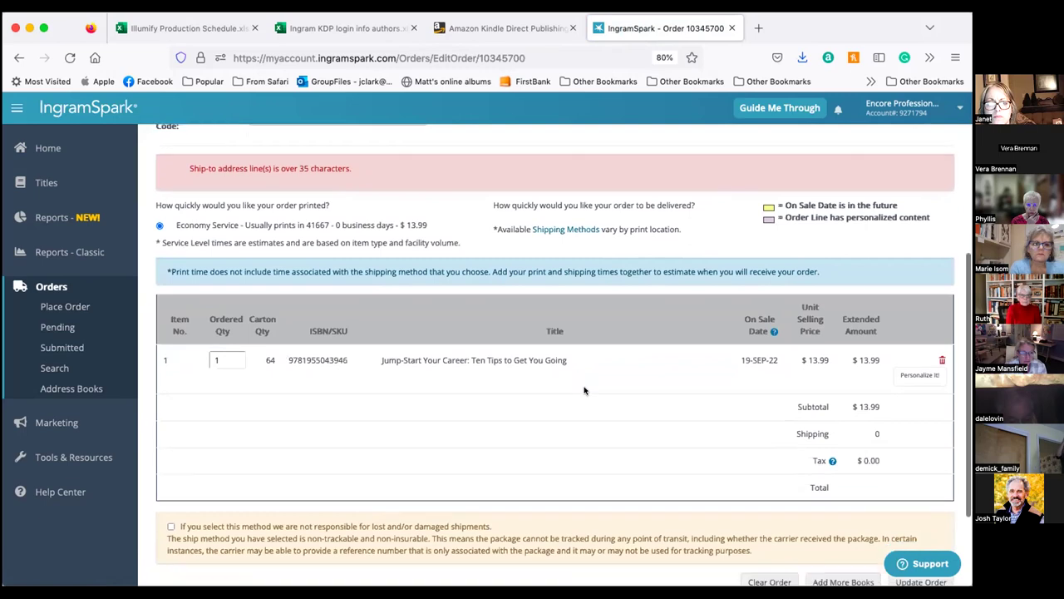
scroll(584, 390, "down", 2)
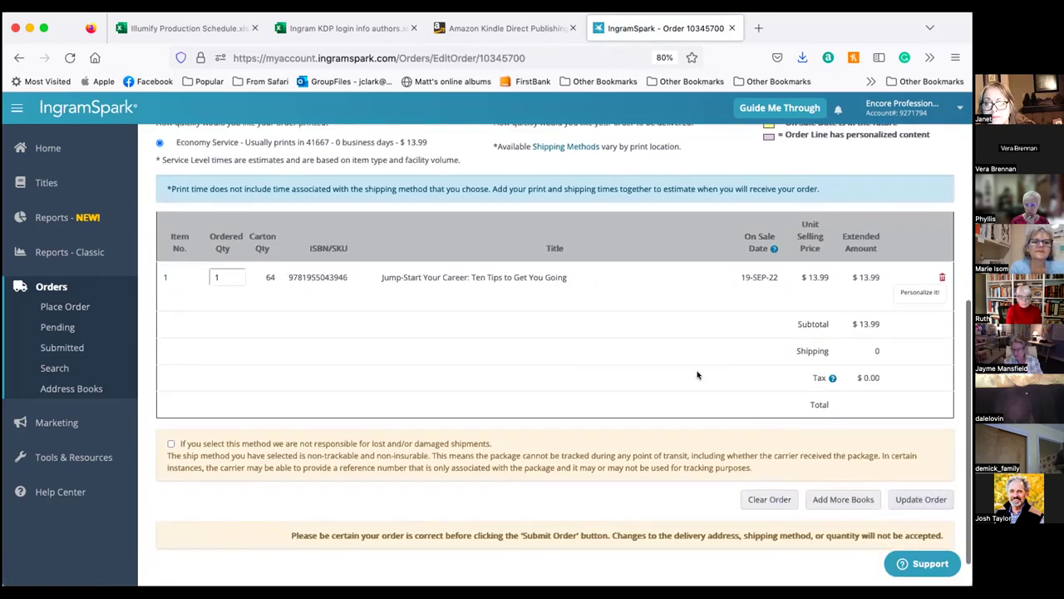
scroll(697, 374, "up", 6)
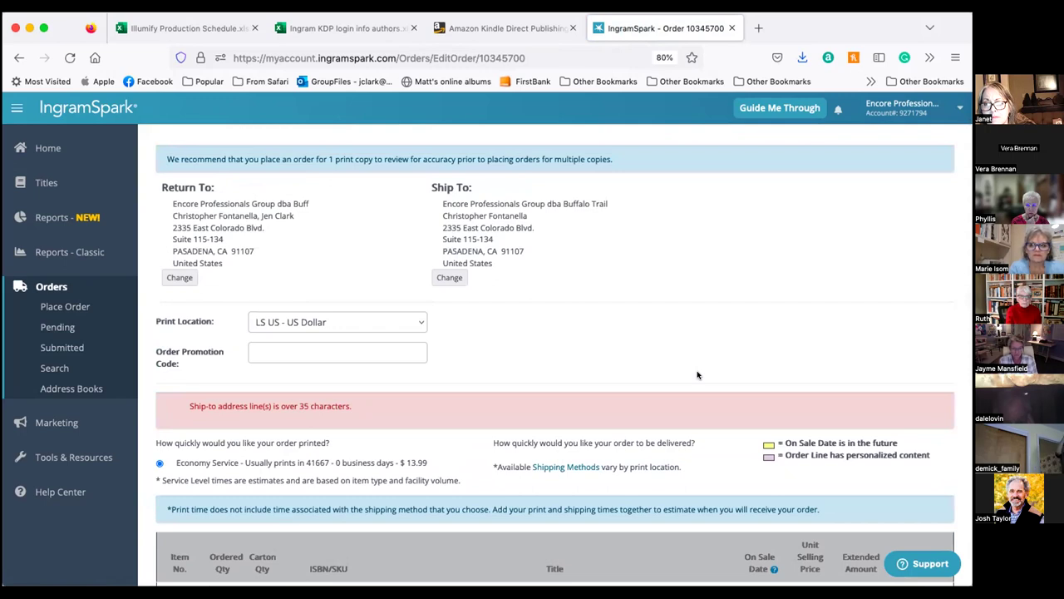
scroll(503, 304, "down", 1)
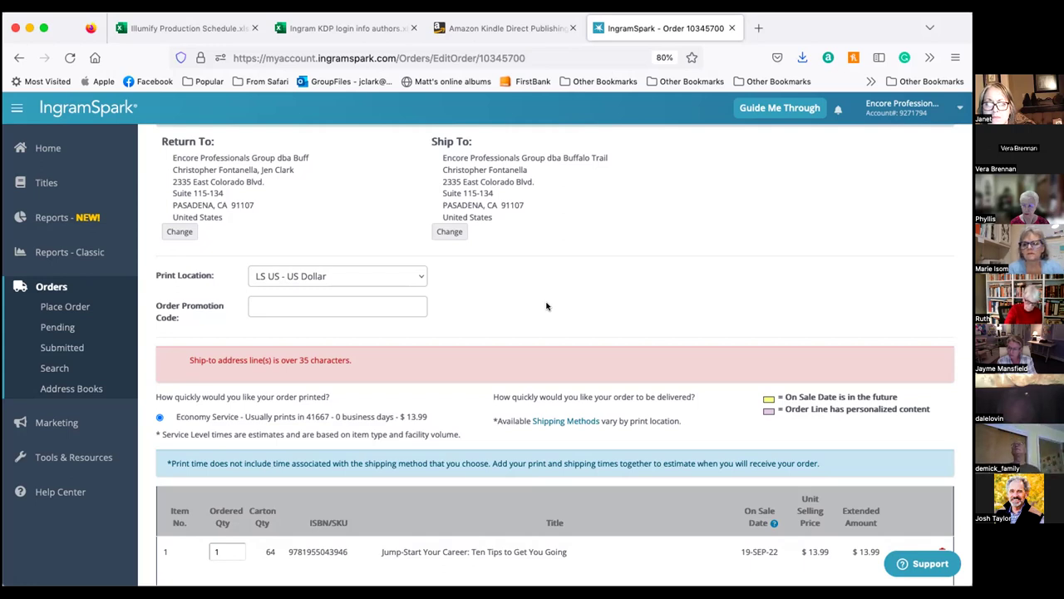
scroll(546, 306, "down", 2)
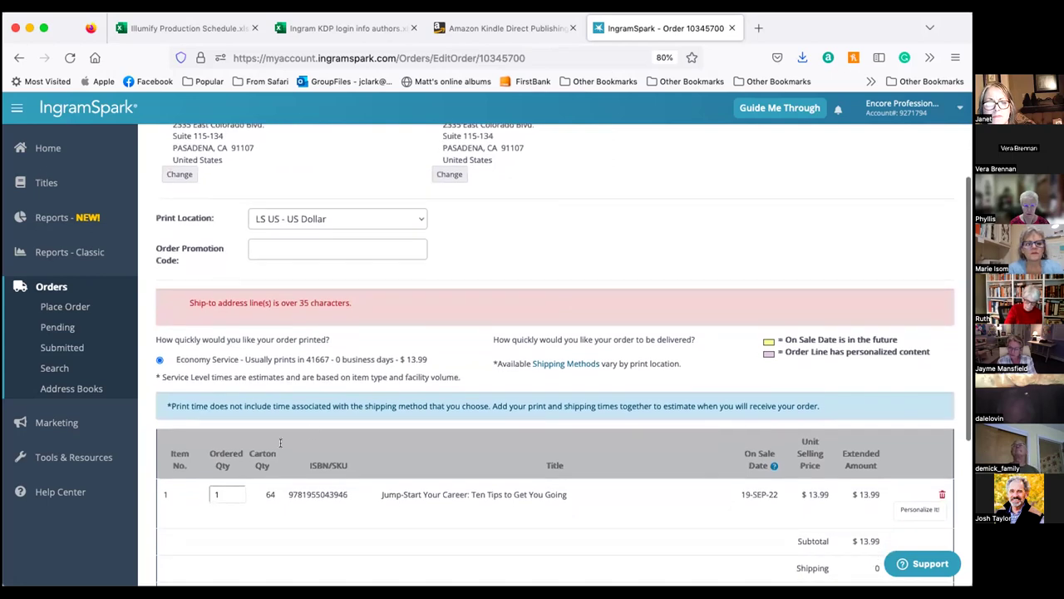
scroll(256, 462, "down", 1)
scroll(349, 357, "up", 5)
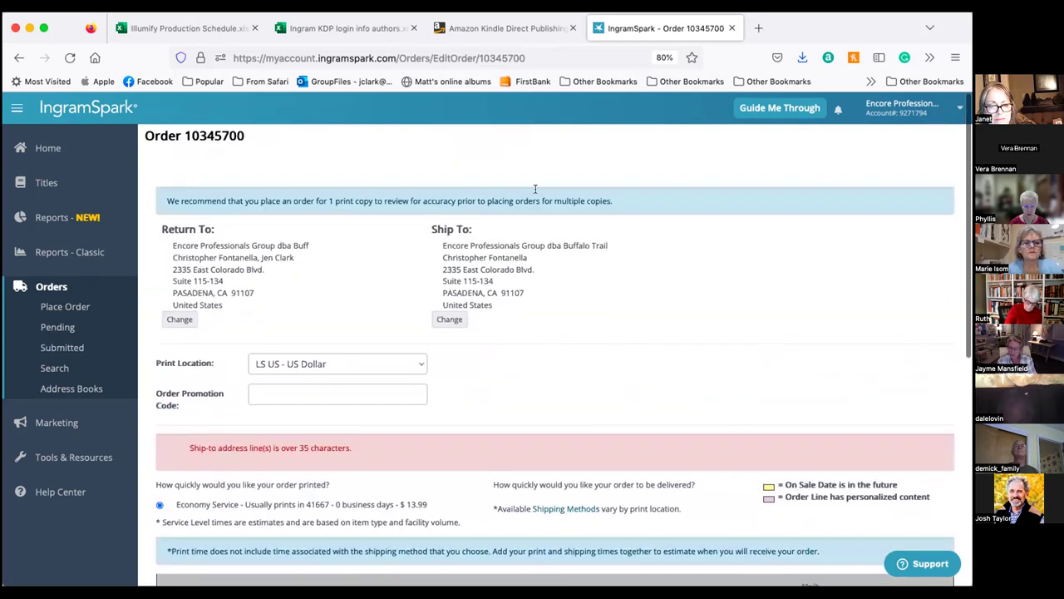
Set the ordered quantity to 50, accept the lost or damaged shipment terms and update the order's pricing
scroll(511, 327, "down", 6)
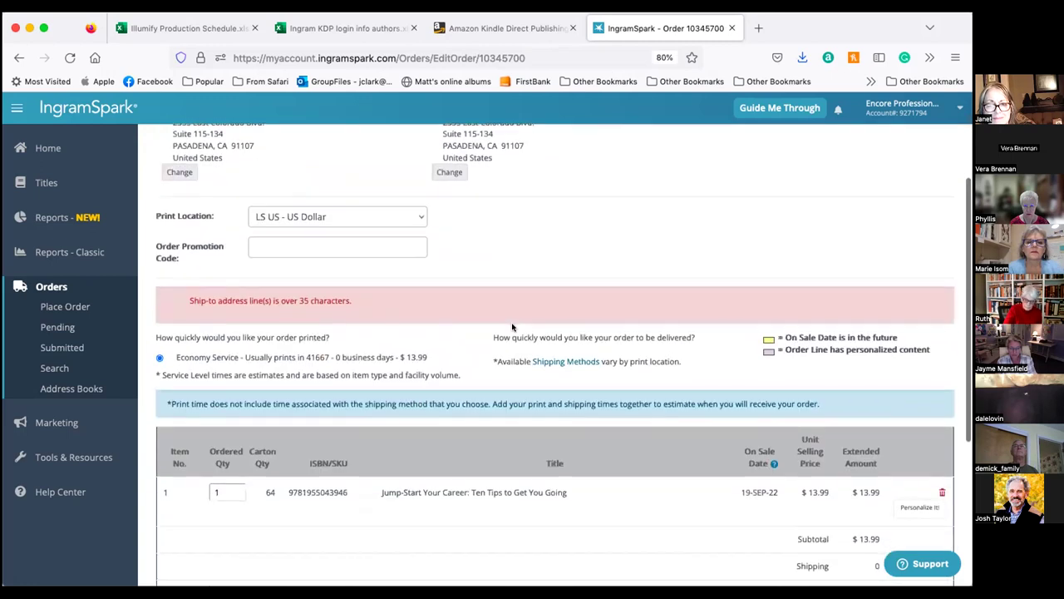
left_click(224, 440)
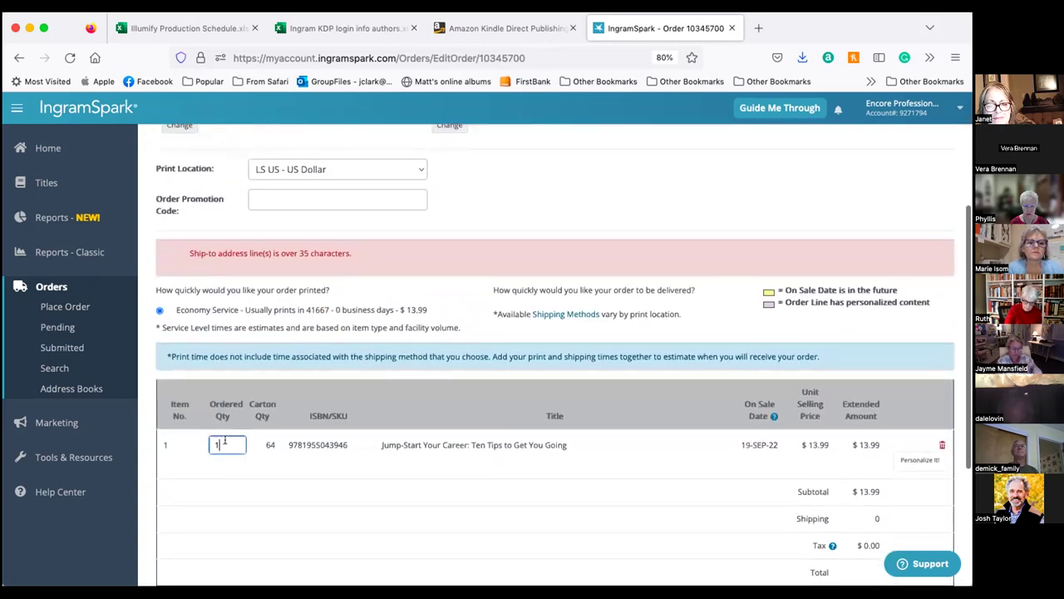
key("BackSpace")
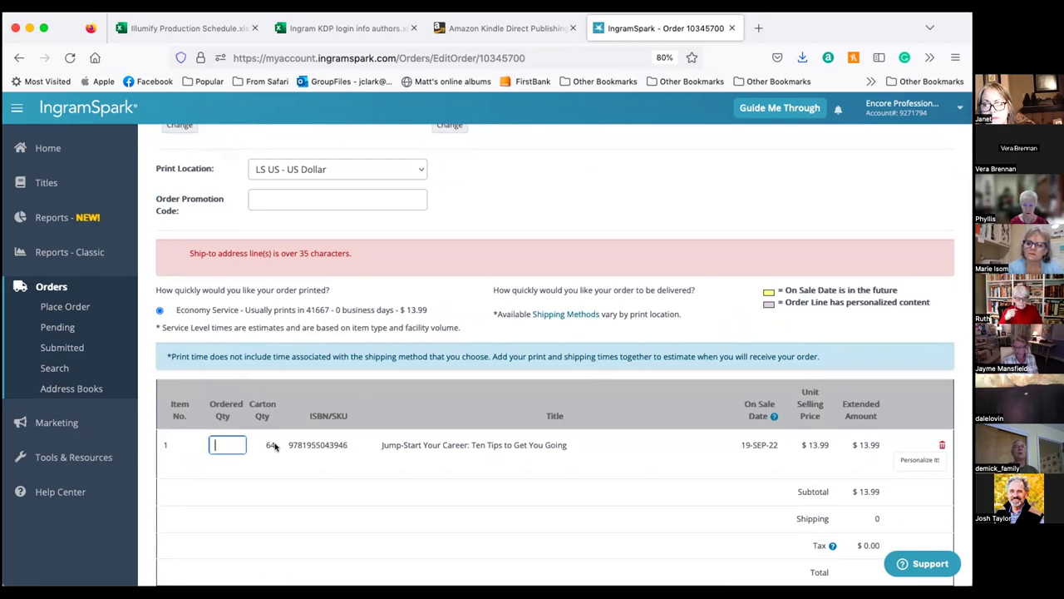
type("50")
scroll(372, 473, "down", 3)
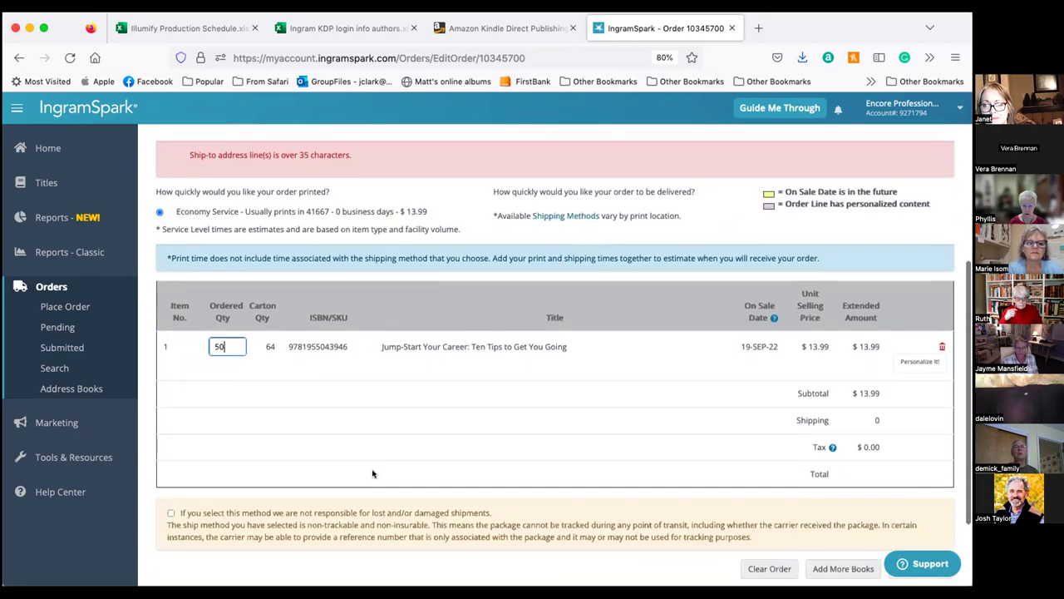
scroll(888, 408, "down", 2)
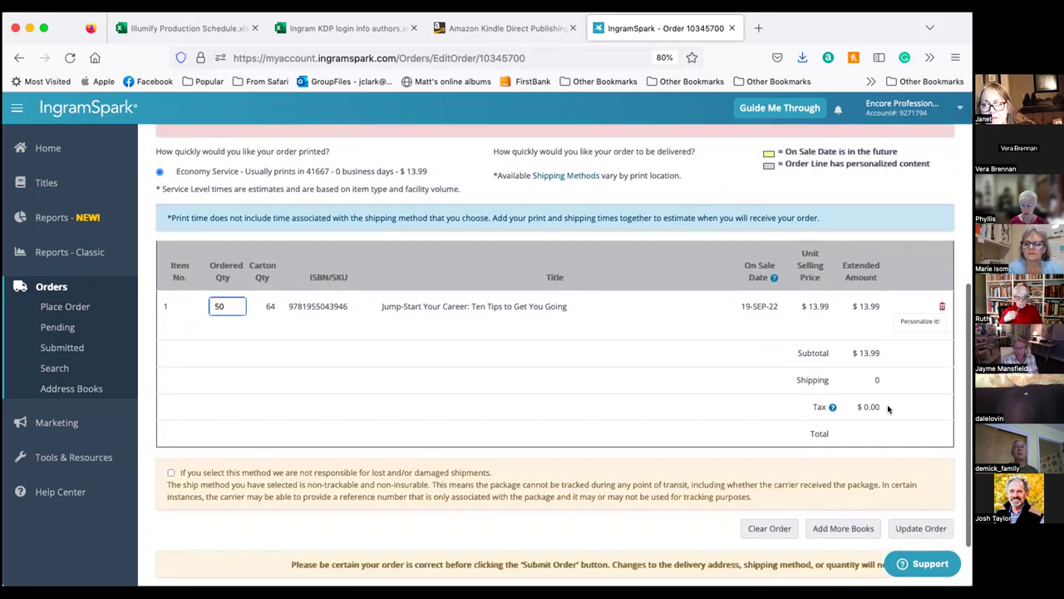
left_click(912, 466)
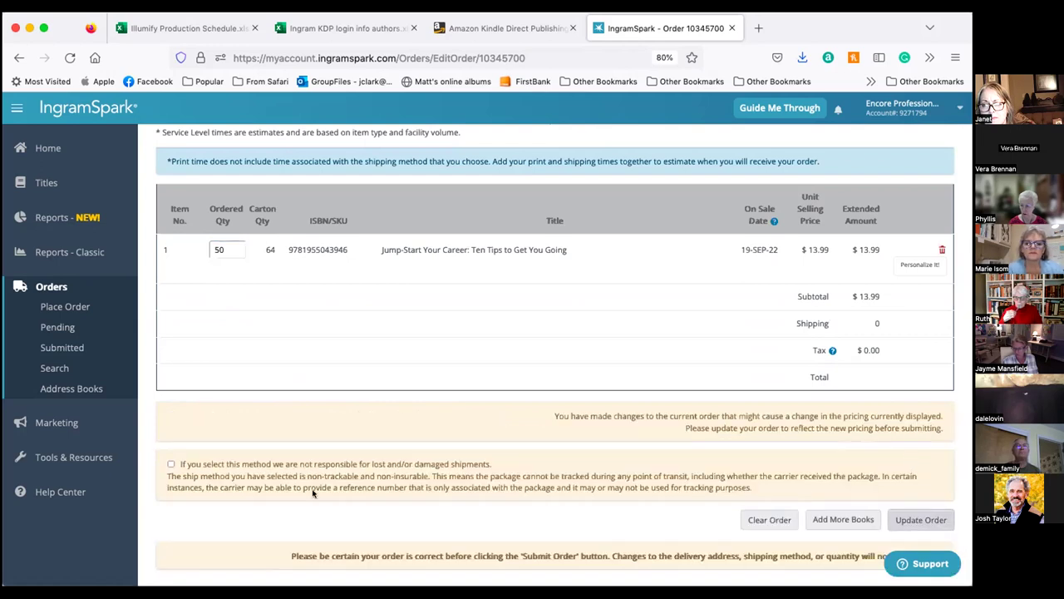
left_click(170, 464)
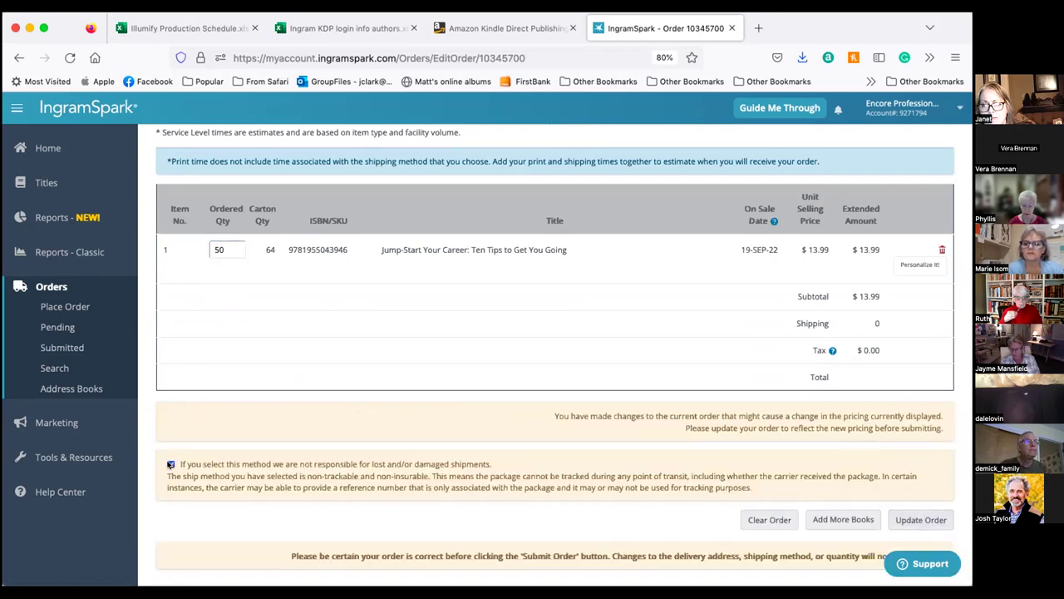
left_click(915, 518)
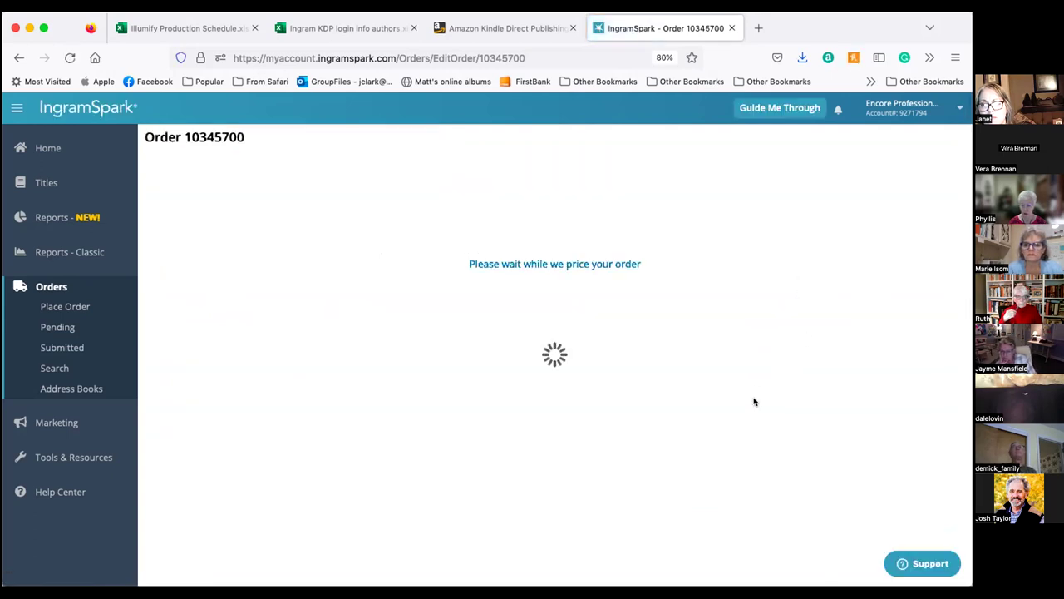
Review the repriced order's unit price, subtotal, printing service and address details
scroll(754, 402, "down", 5)
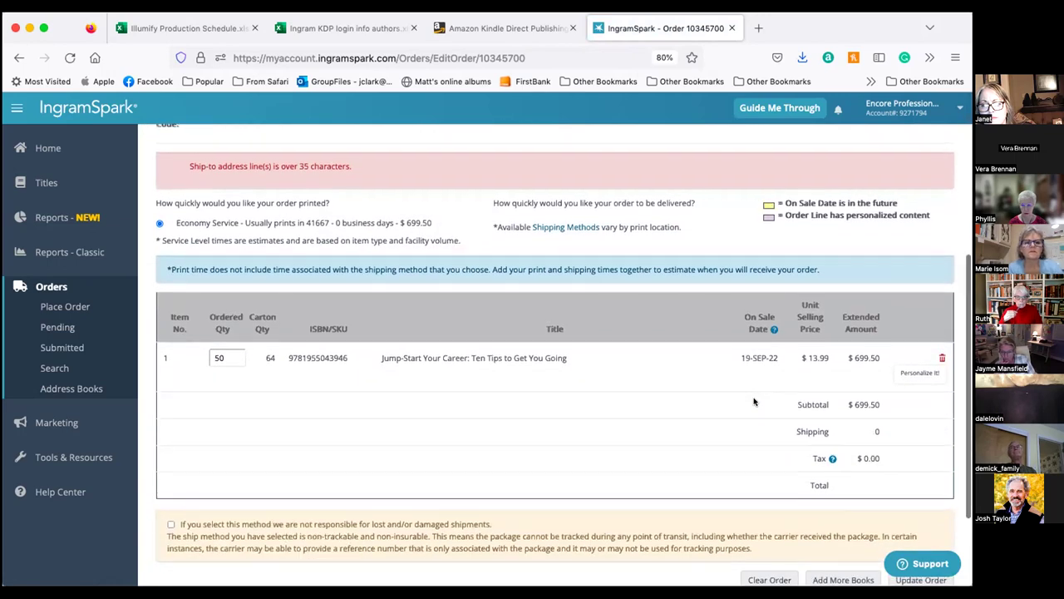
scroll(754, 401, "up", 3)
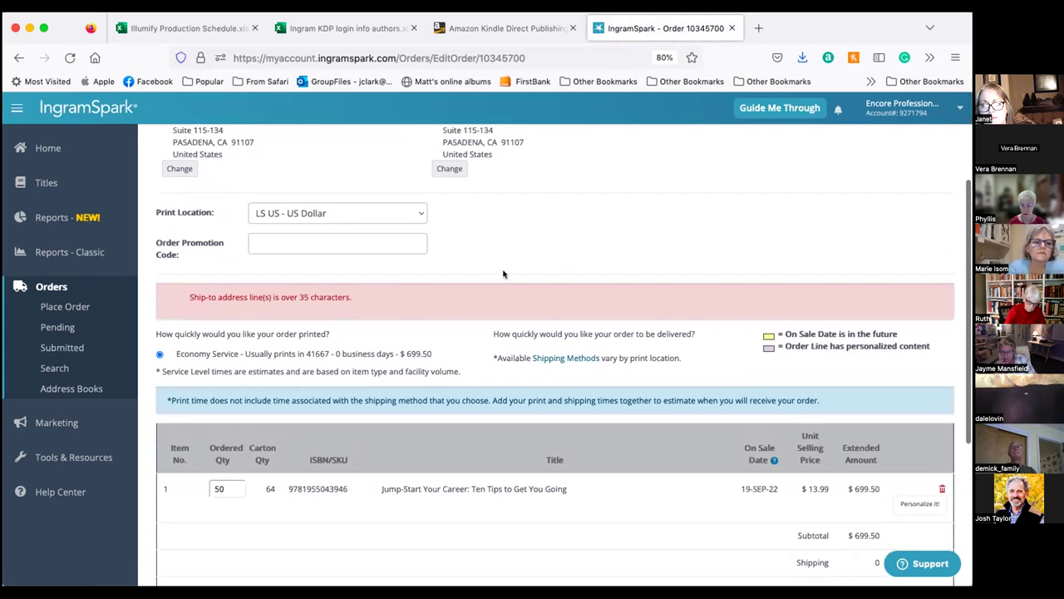
scroll(474, 236, "up", 3)
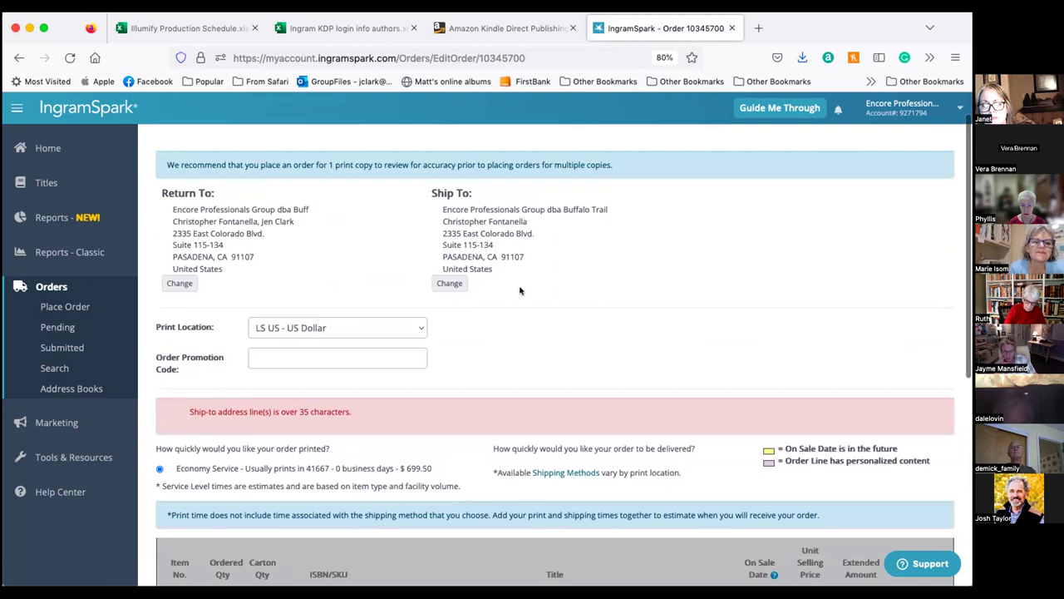
Set the ordered quantity of "Jump-Start Your Career: Ten Tips to Get You Going" to 10 and update the order's pricing
scroll(524, 325, "down", 4)
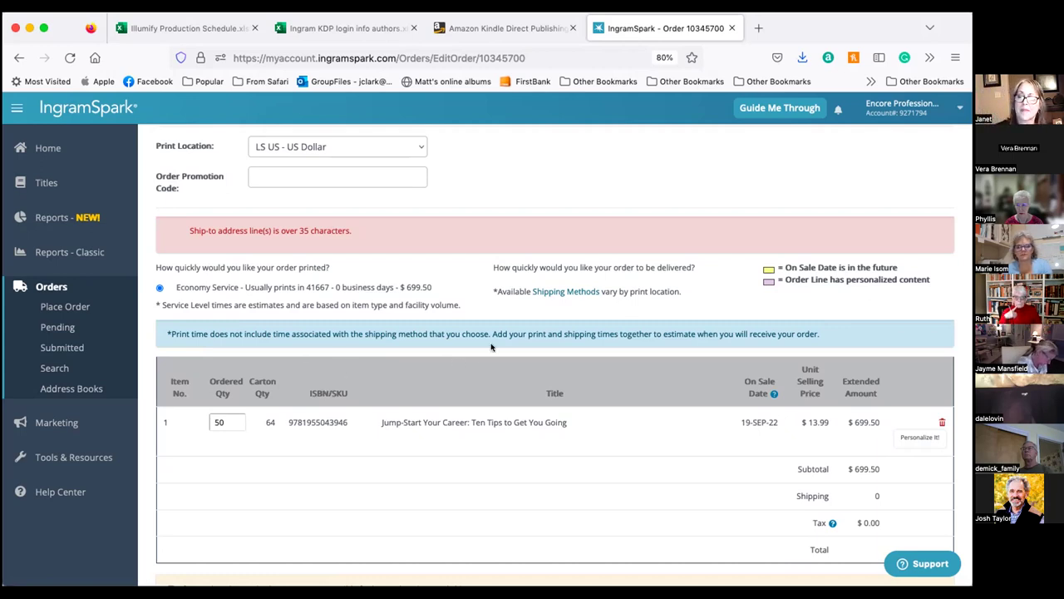
left_click(224, 421)
key("BackSpace")
key("BackSpace")
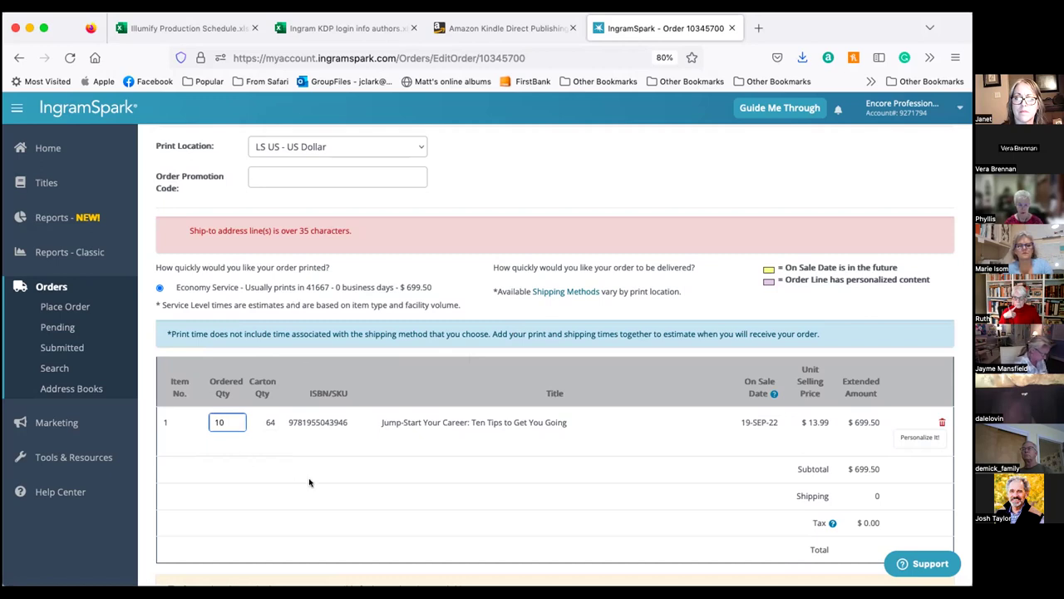
left_click(310, 482)
scroll(309, 482, "down", 3)
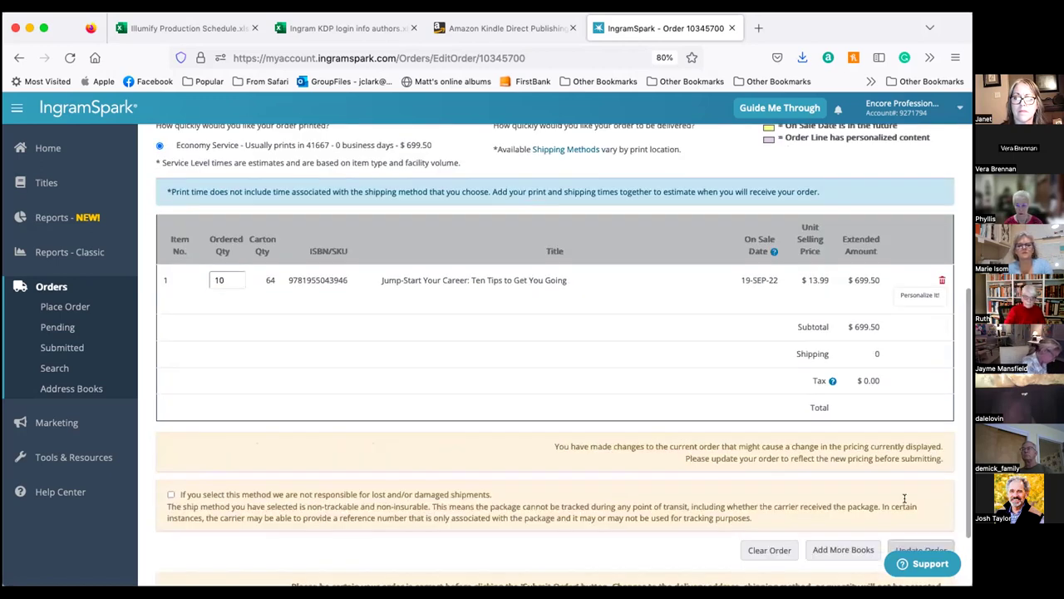
scroll(936, 517, "down", 1)
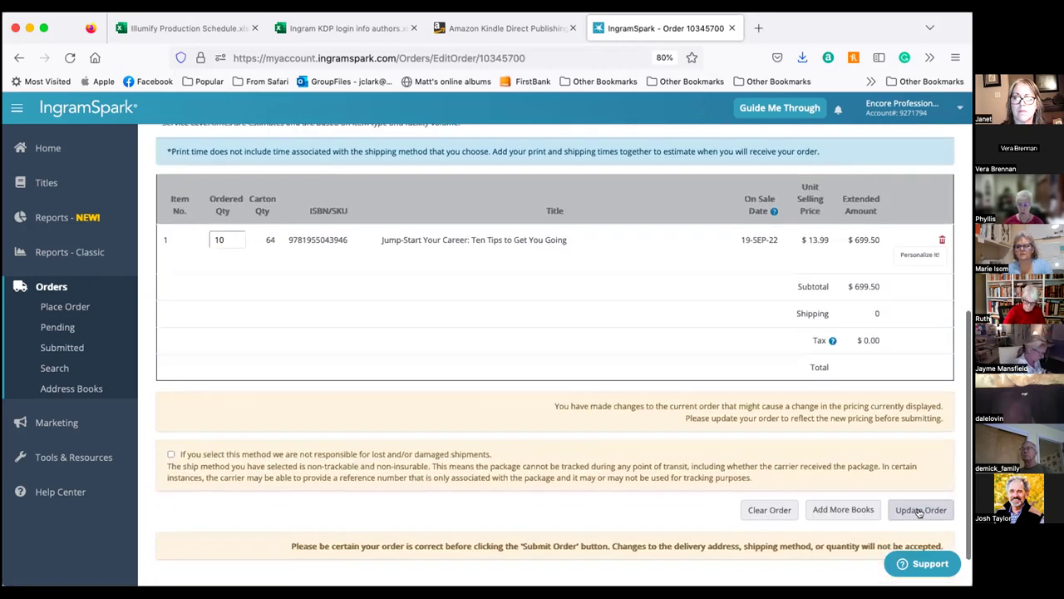
left_click(918, 511)
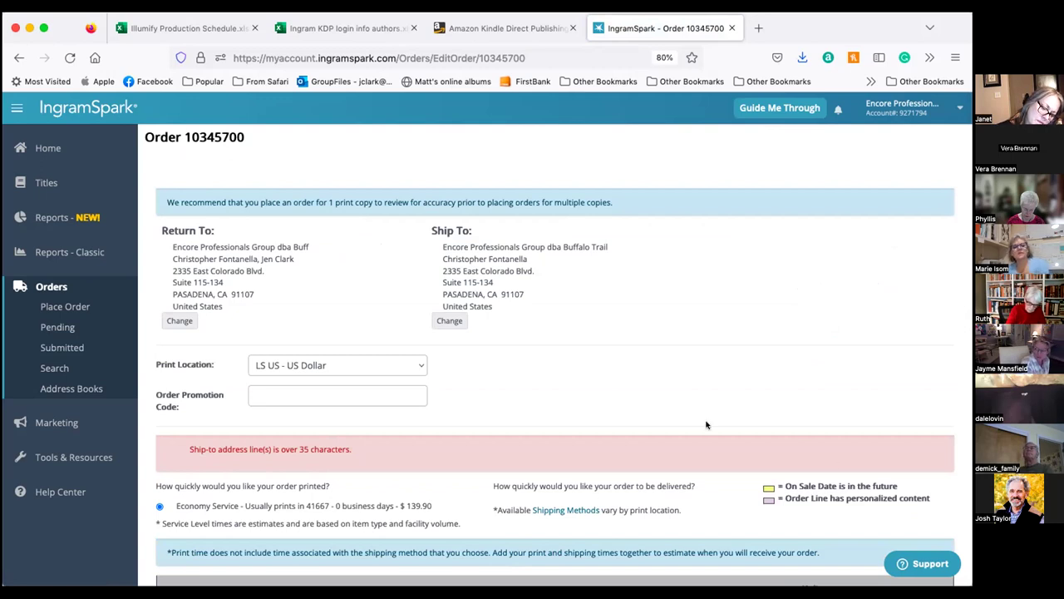
Clear the company name from the order's ship-to address and save the address
scroll(706, 424, "down", 3)
scroll(705, 425, "up", 2)
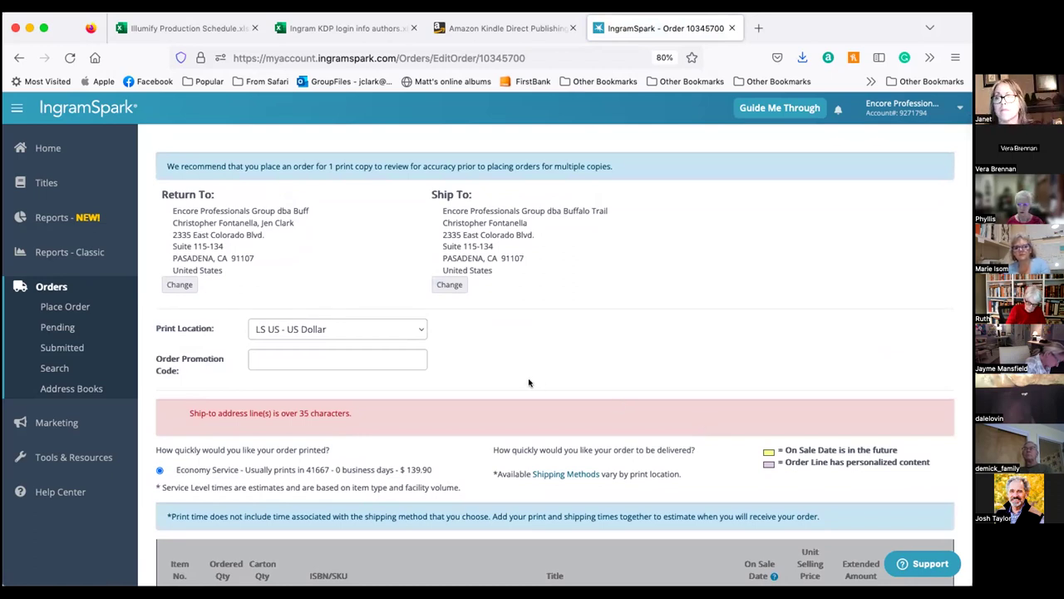
scroll(528, 382, "down", 3)
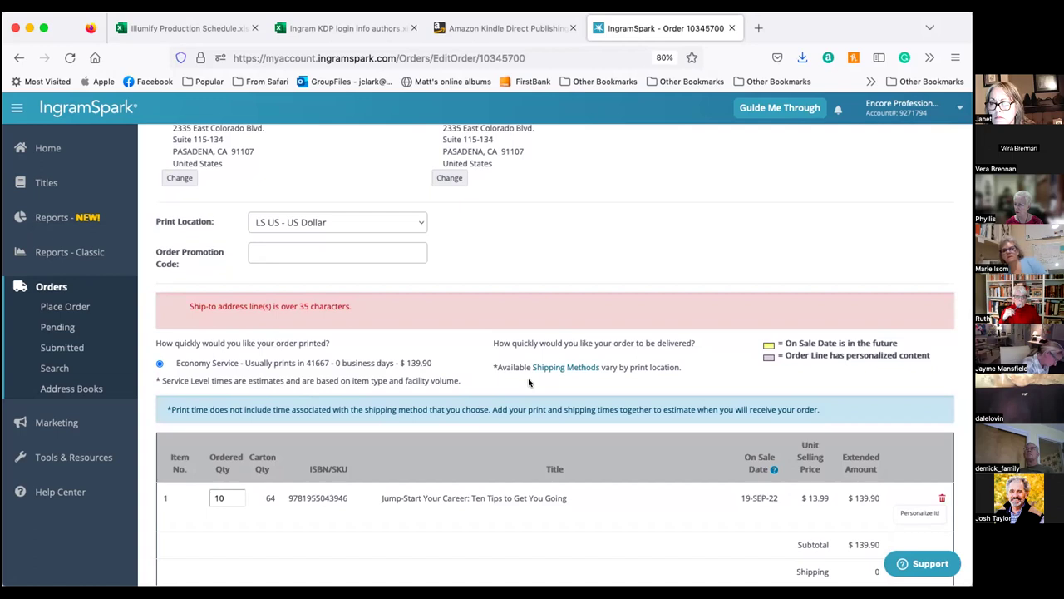
scroll(529, 383, "up", 2)
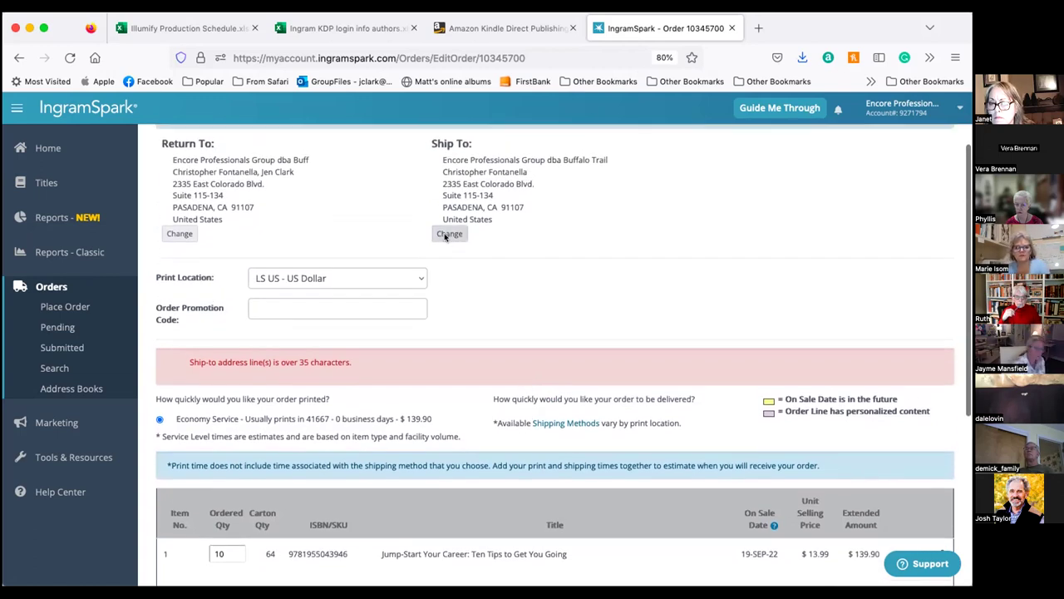
left_click(449, 234)
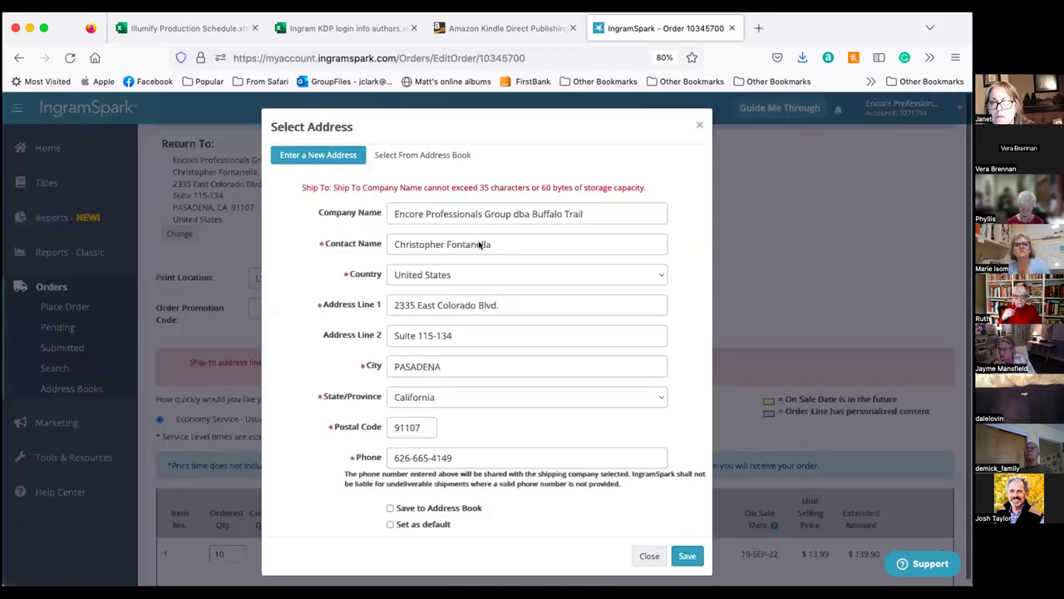
left_click(585, 213)
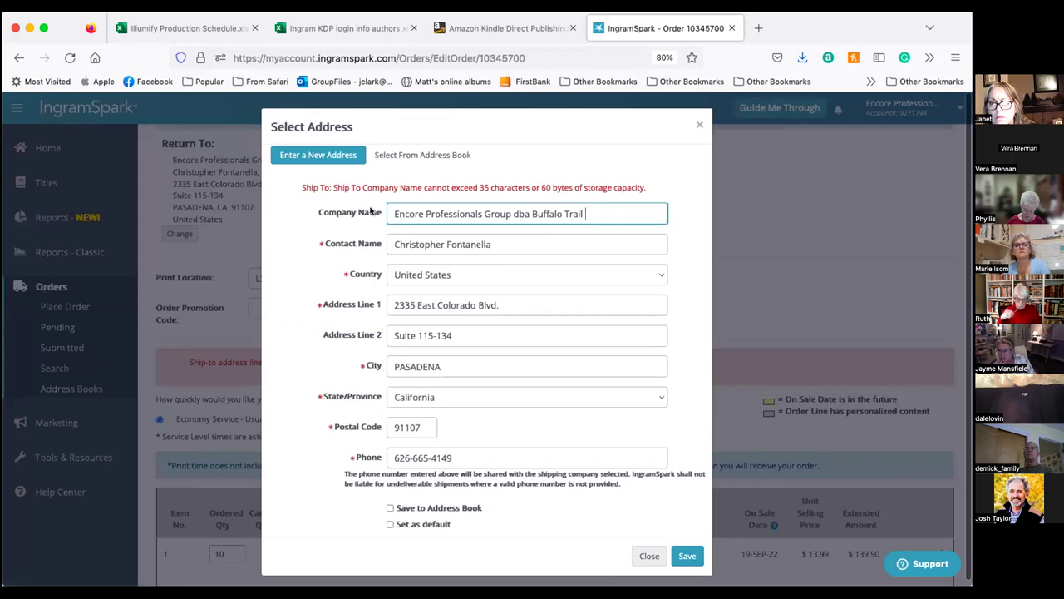
key("BackSpace")
key("BackSpace")
key("BackSpace")
key("BackSpace")
key("BackSpace")
key("BackSpace")
key("BackSpace")
key("BackSpace")
key("BackSpace")
key("BackSpace")
key("BackSpace")
key("BackSpace")
key("BackSpace")
key("BackSpace")
key("BackSpace")
key("BackSpace")
key("BackSpace")
key("BackSpace")
key("BackSpace")
key("BackSpace")
key("BackSpace")
key("BackSpace")
key("BackSpace")
key("BackSpace")
key("BackSpace")
key("BackSpace")
key("BackSpace")
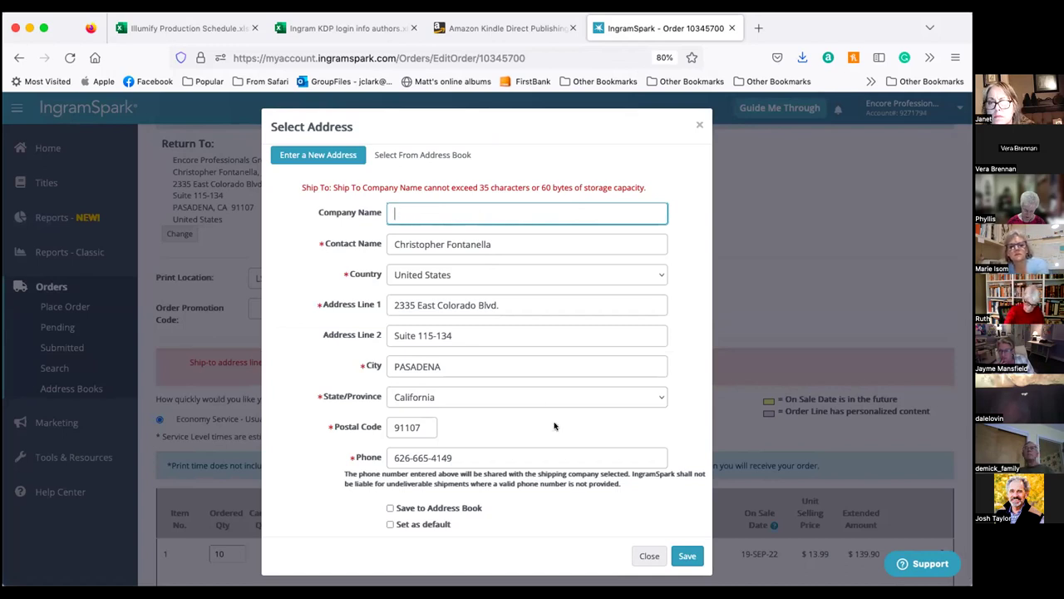
left_click(683, 556)
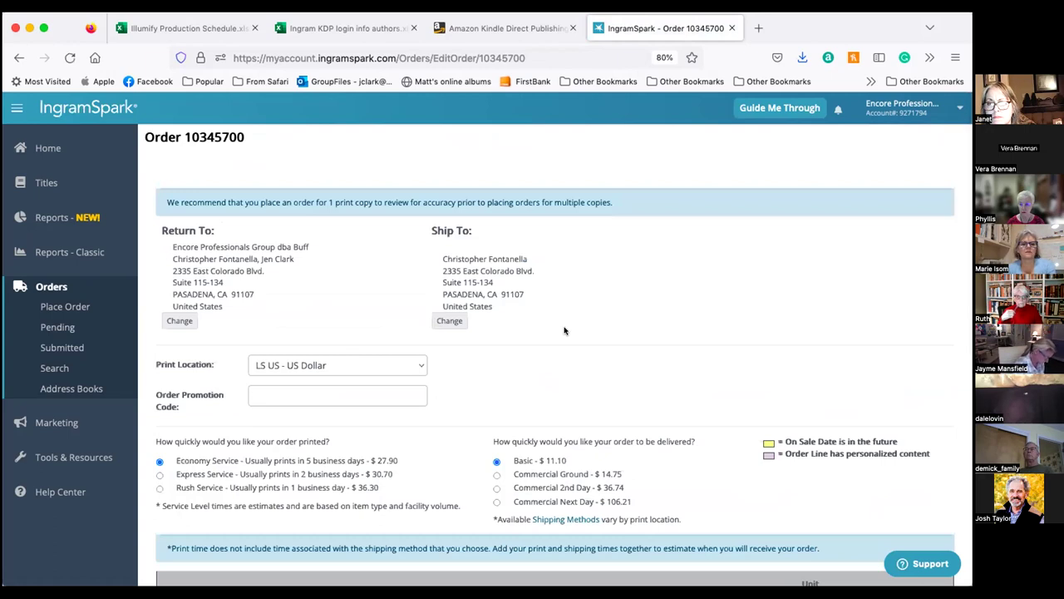
Review the order's printing services, delivery options, unit price, handling fee, shipping, tax and total
scroll(565, 331, "down", 3)
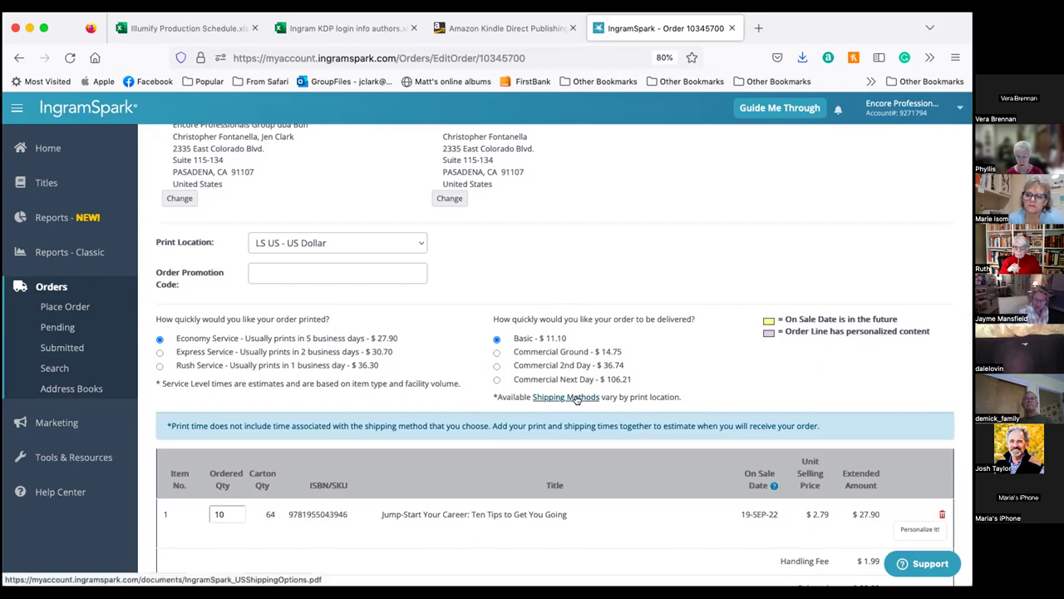
scroll(577, 399, "down", 3)
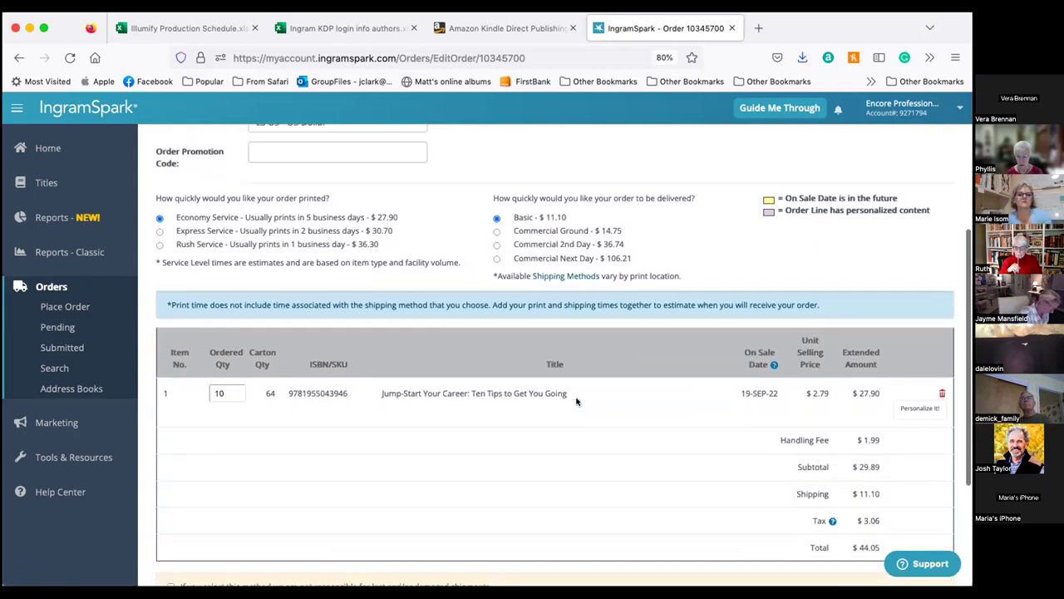
triple_click(826, 389)
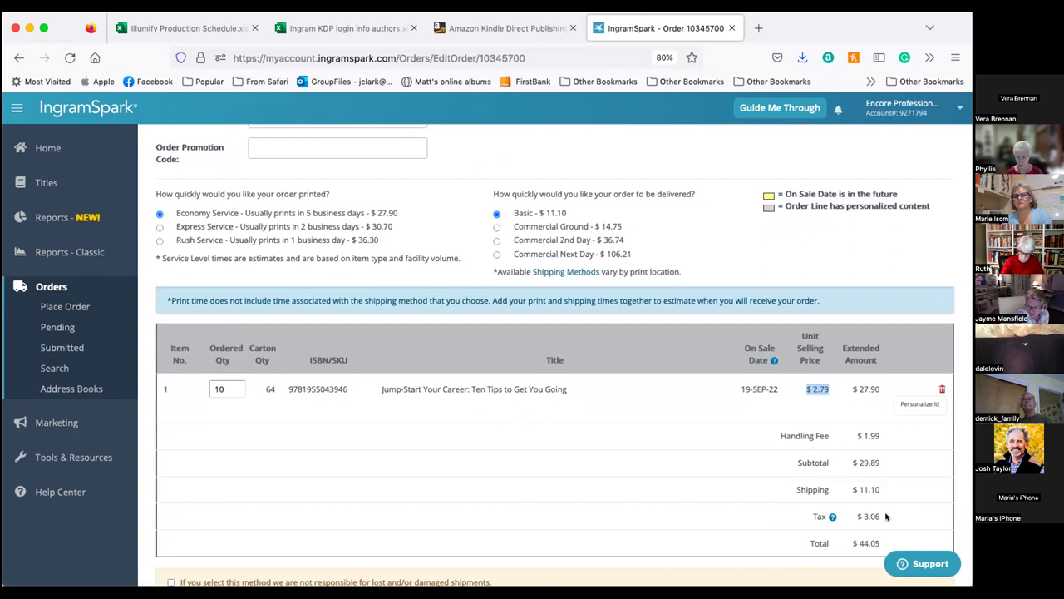
scroll(672, 368, "up", 3)
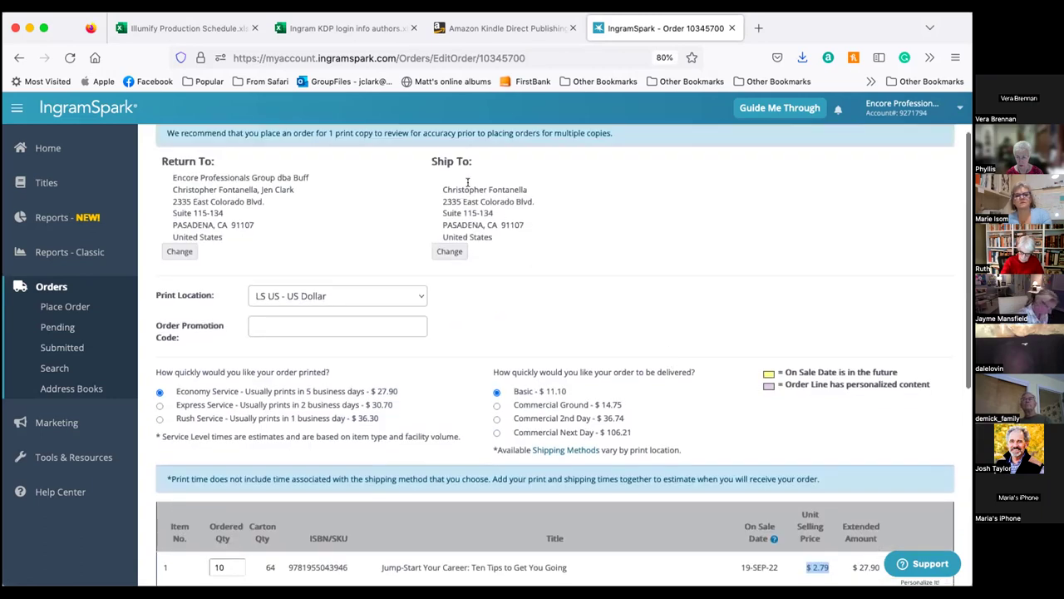
scroll(582, 379, "down", 5)
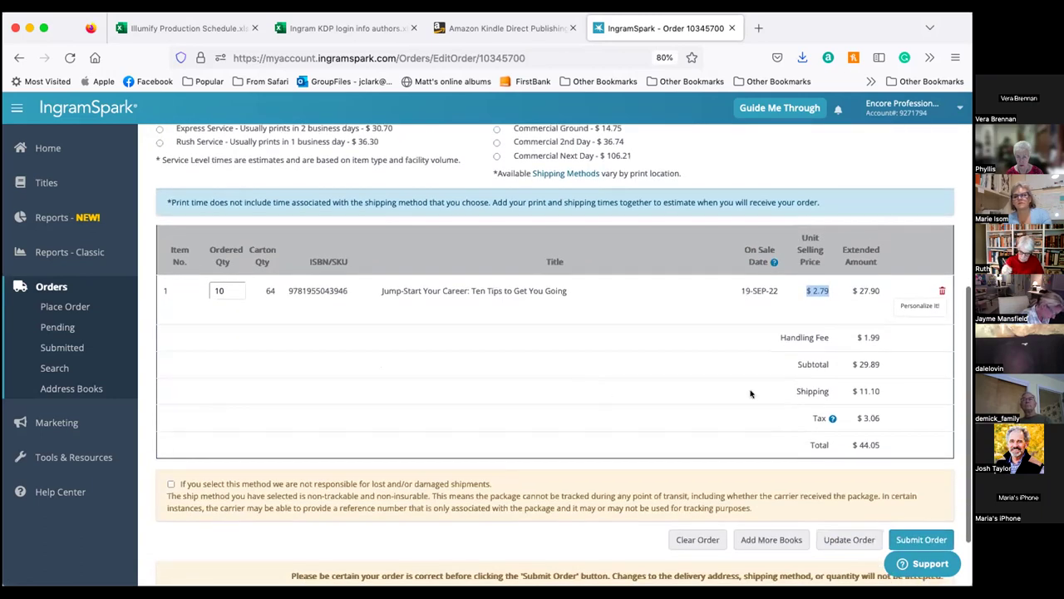
Try to submit the order and accept the lost or damaged shipment terms for Basic delivery
left_click(924, 538)
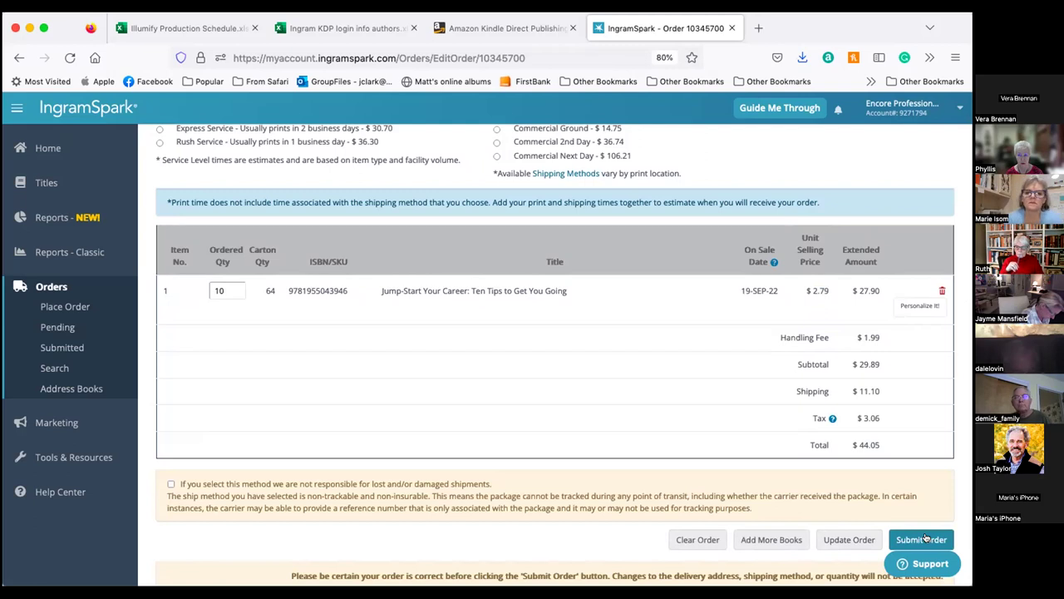
scroll(924, 537, "down", 1)
scroll(924, 537, "down", 1)
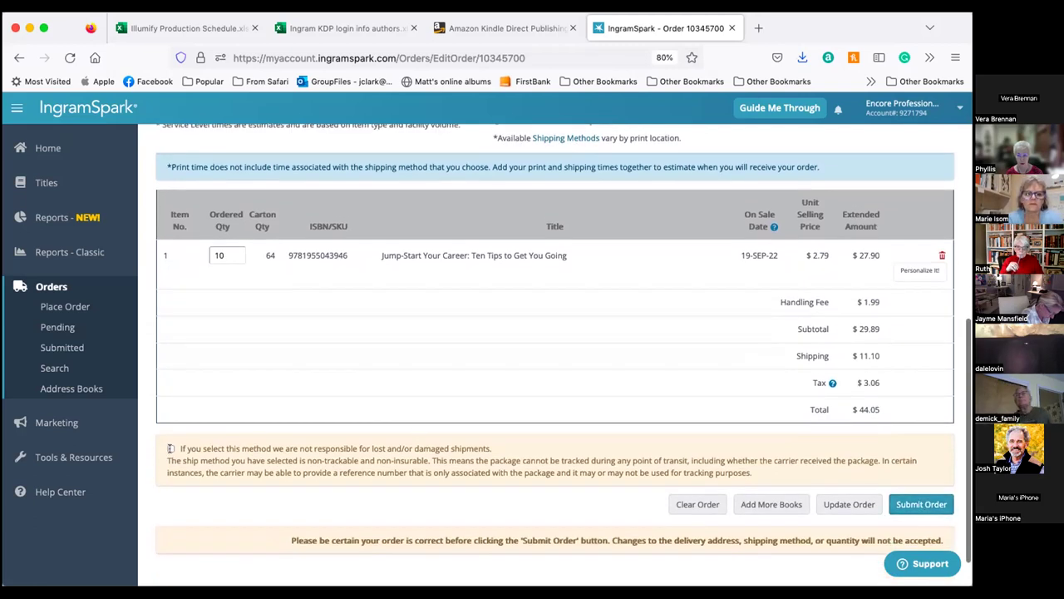
scroll(424, 347, "up", 3)
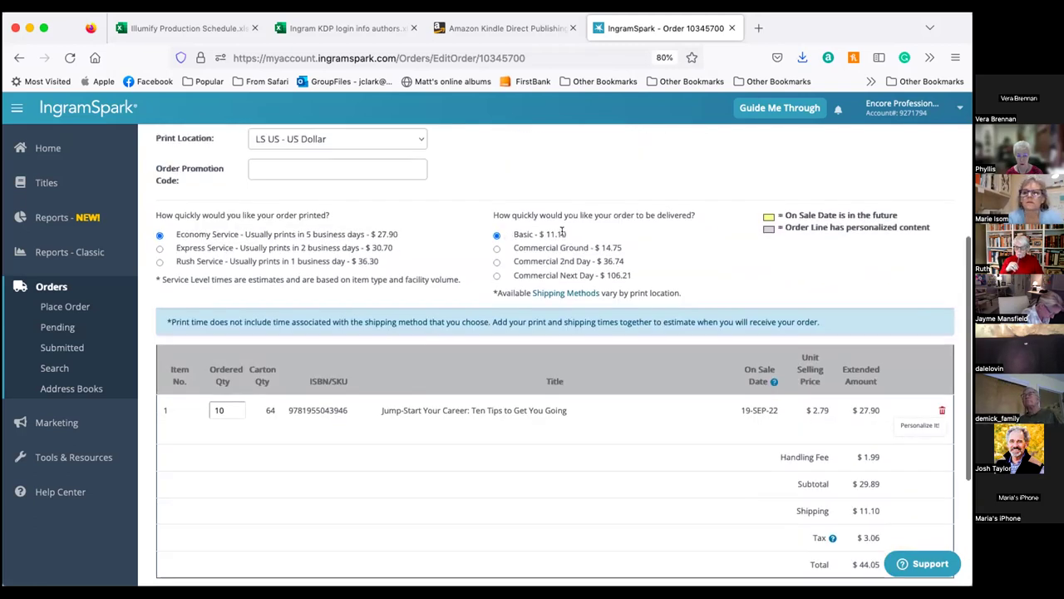
scroll(424, 413, "down", 4)
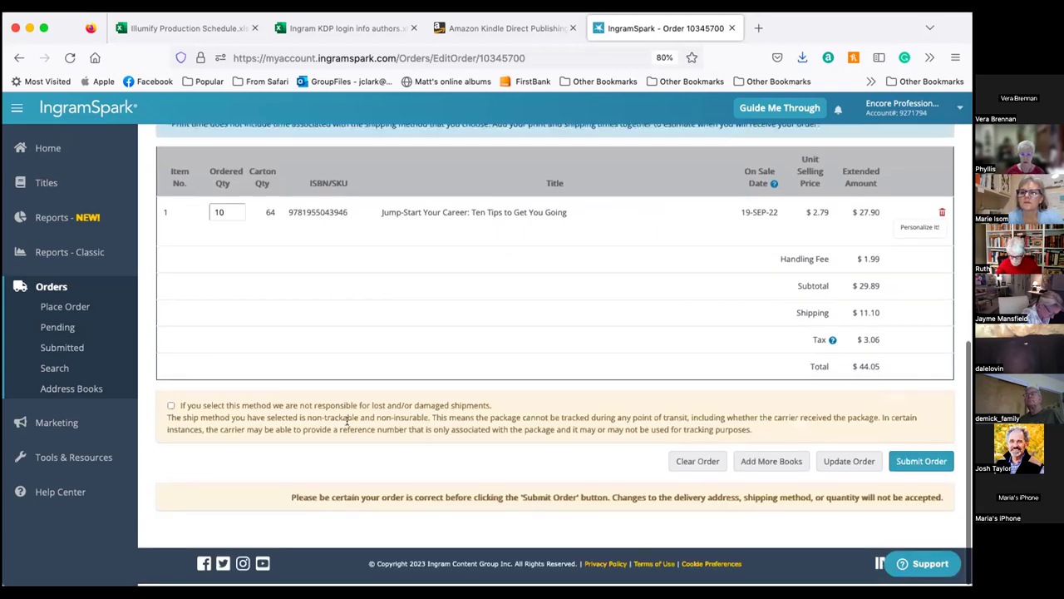
left_click(170, 408)
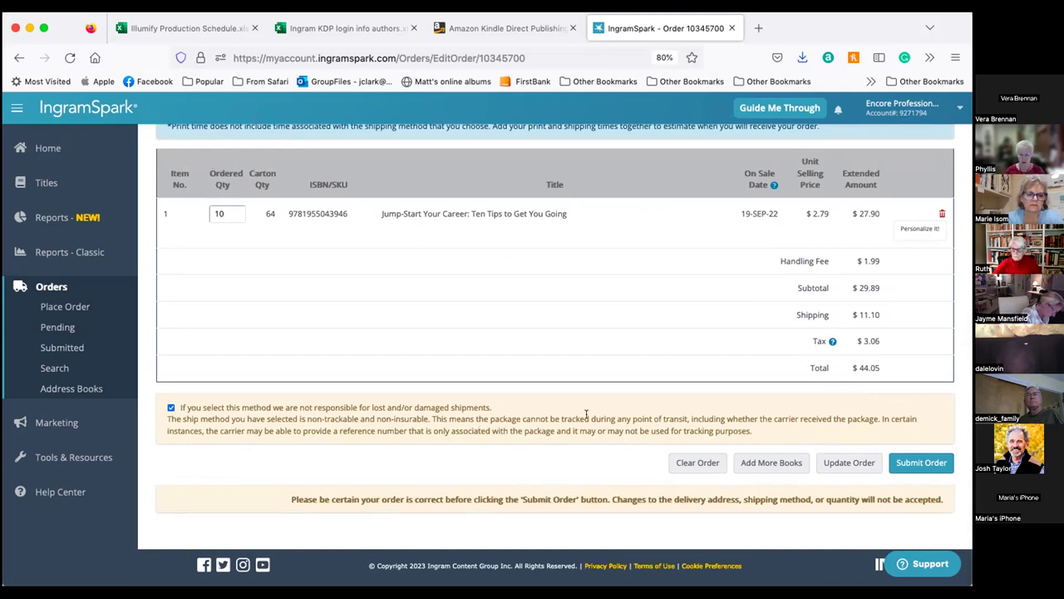
Submit the 10-copy order with Economy printing and Basic delivery to reach its final review page
scroll(586, 413, "up", 3)
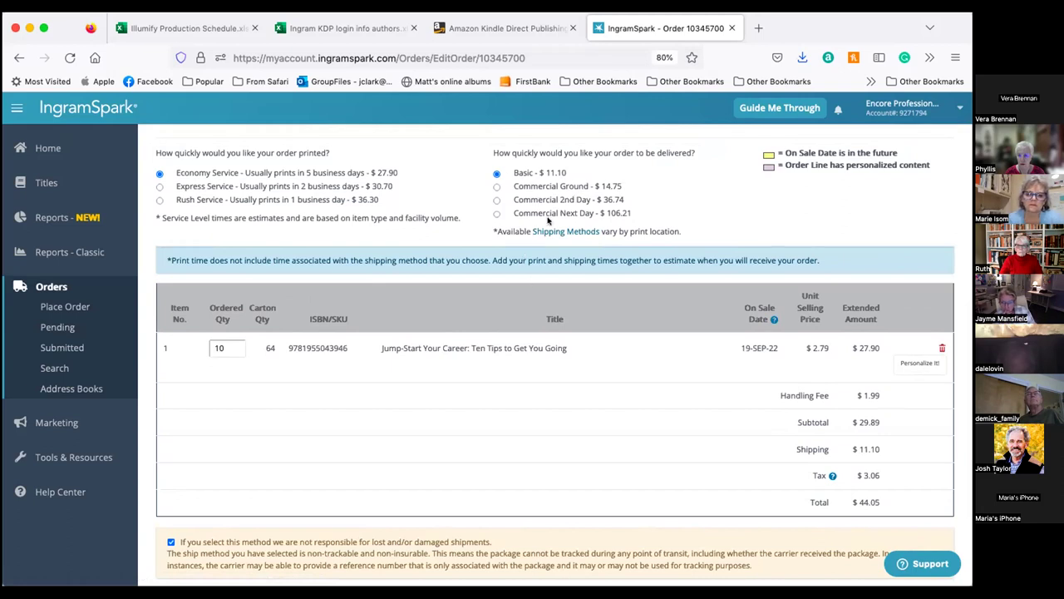
scroll(460, 325, "up", 5)
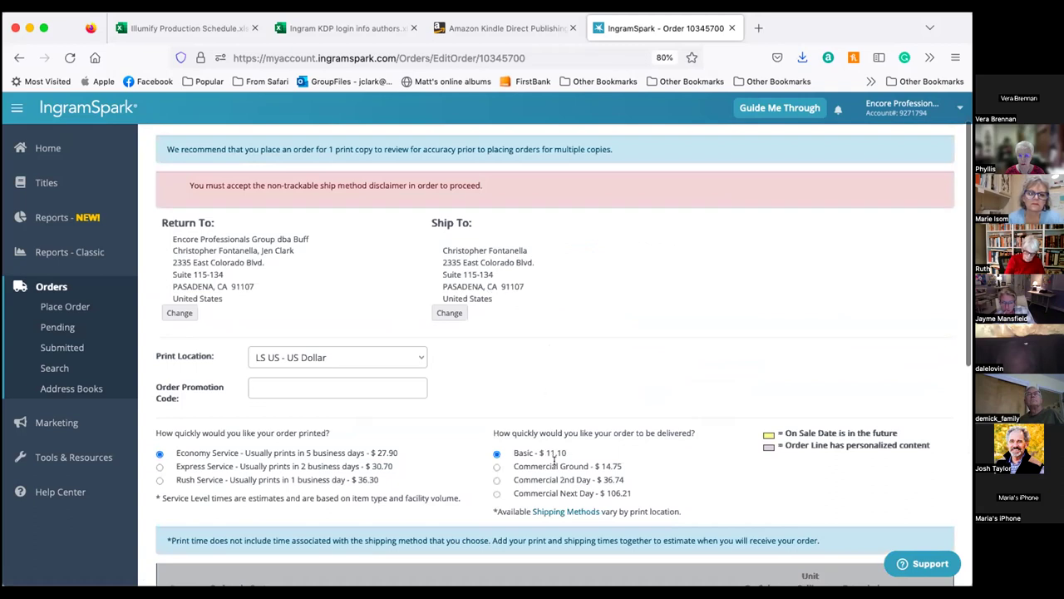
scroll(582, 469, "down", 5)
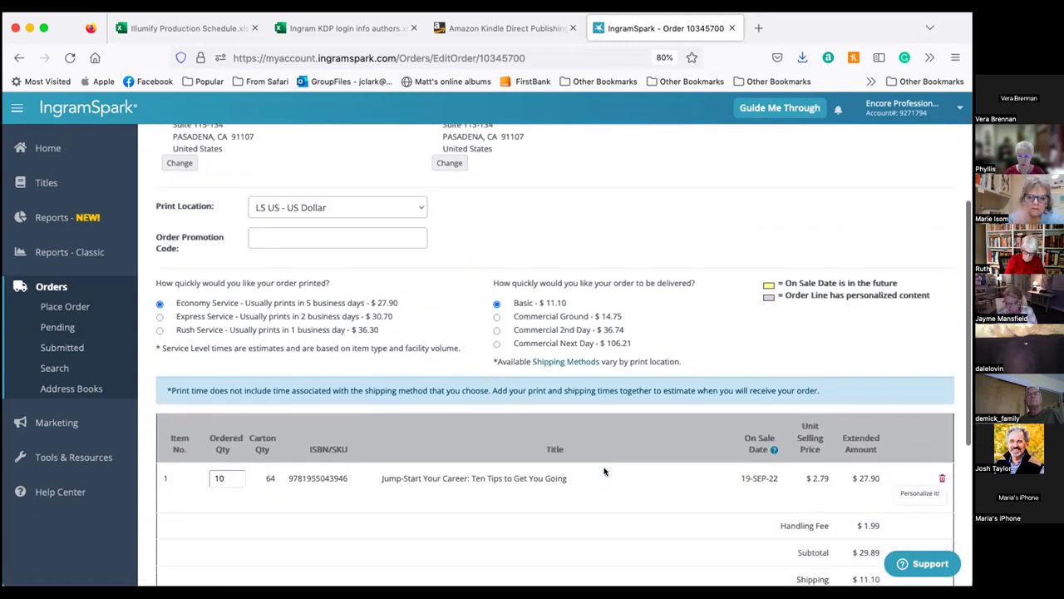
scroll(603, 469, "down", 4)
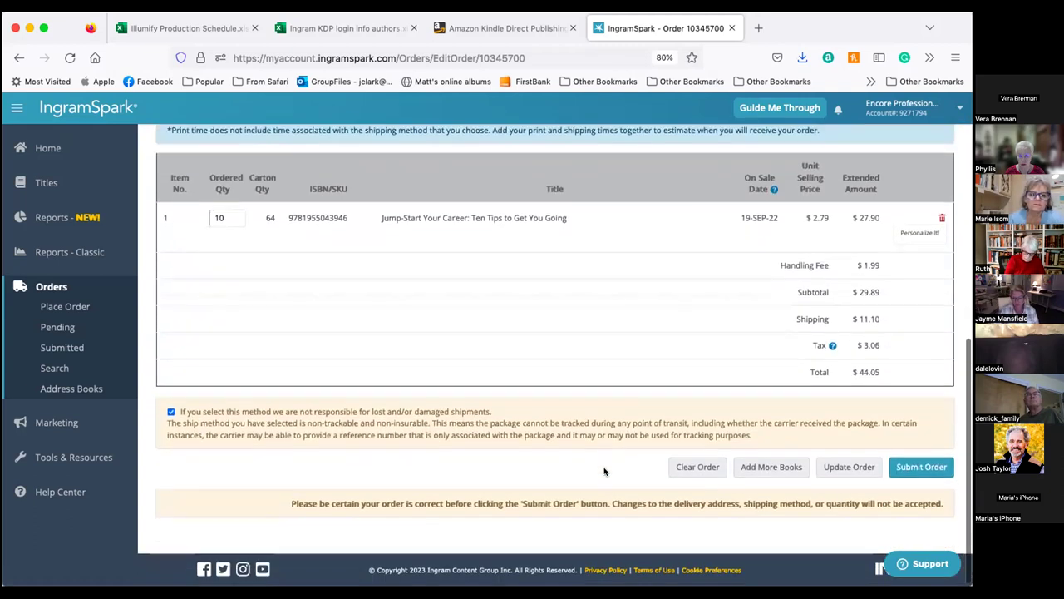
left_click(914, 464)
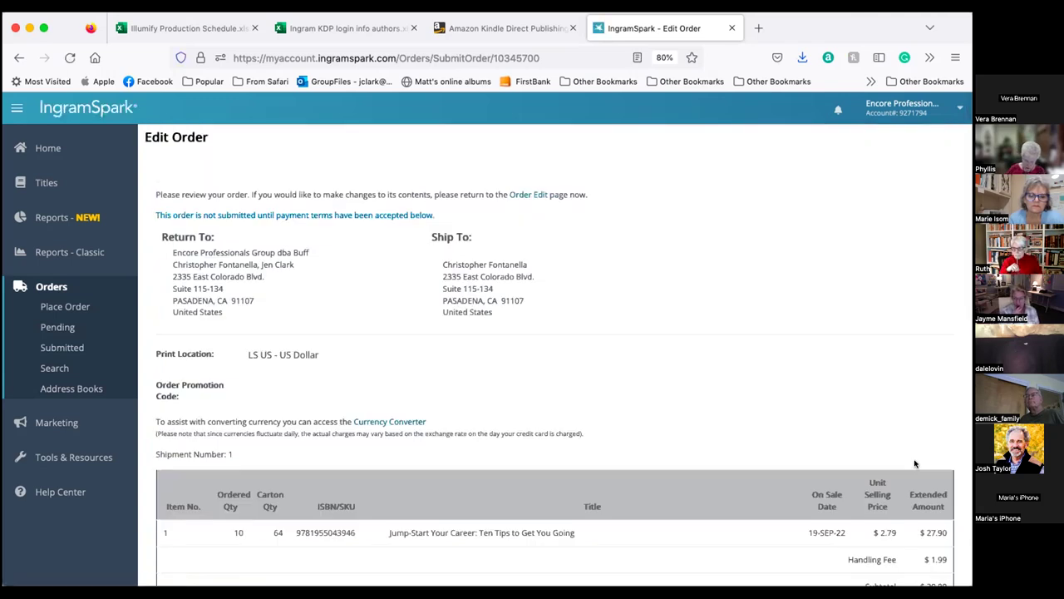
Examine the final order review's addresses, itemized charges, sales tax and title quality notices, and purchase order section
scroll(674, 396, "down", 3)
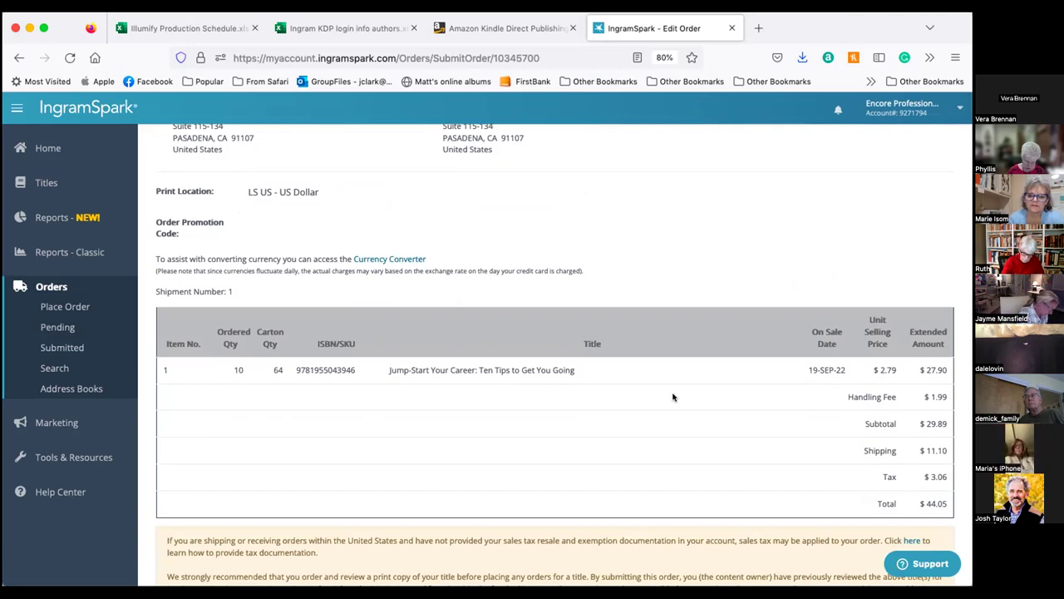
scroll(673, 397, "down", 1)
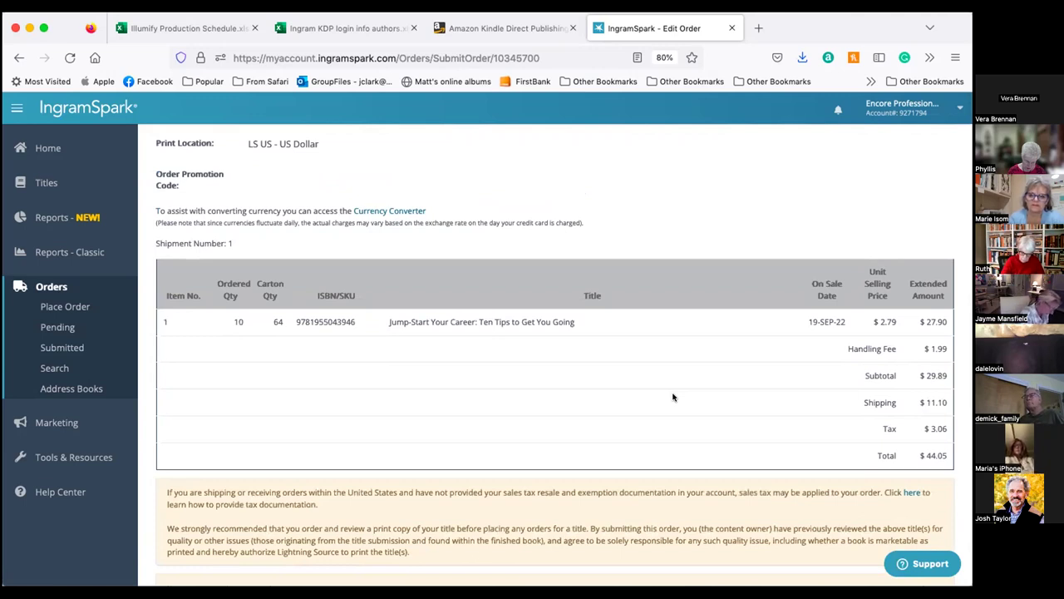
scroll(674, 397, "down", 3)
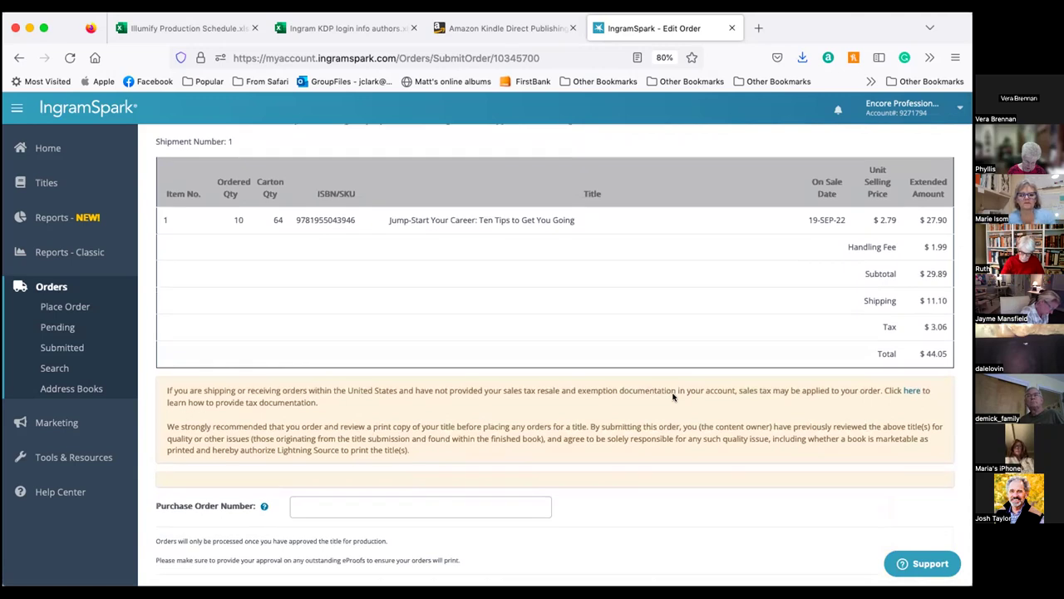
scroll(673, 397, "up", 2)
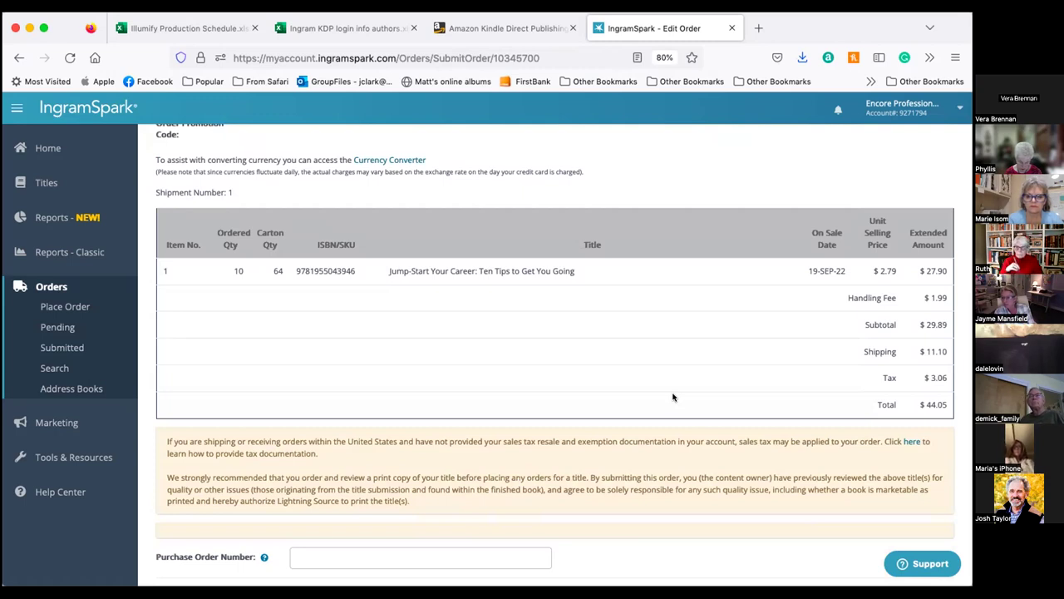
scroll(673, 397, "up", 2)
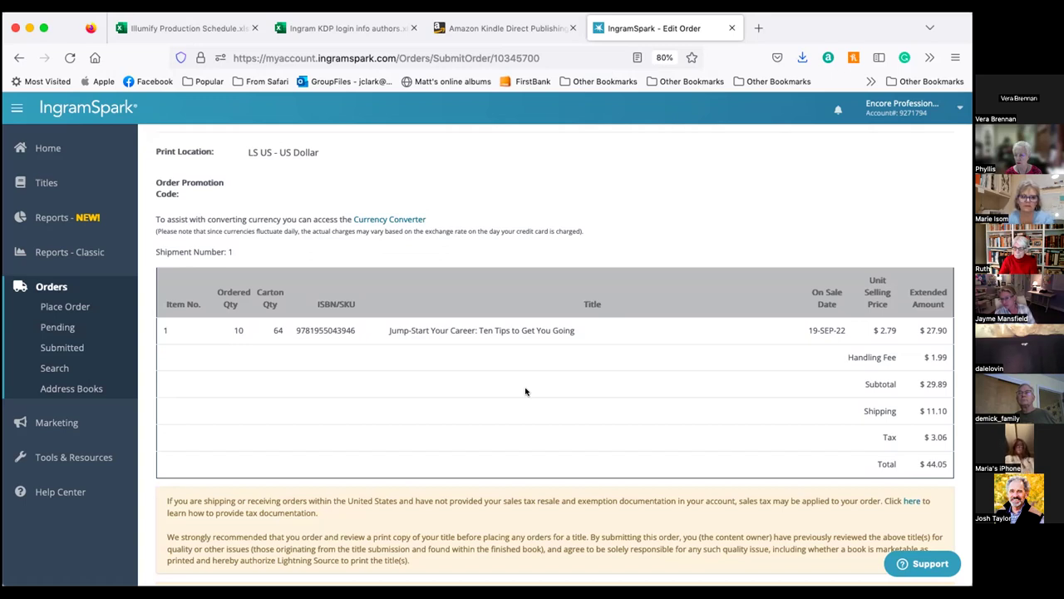
scroll(525, 391, "up", 5)
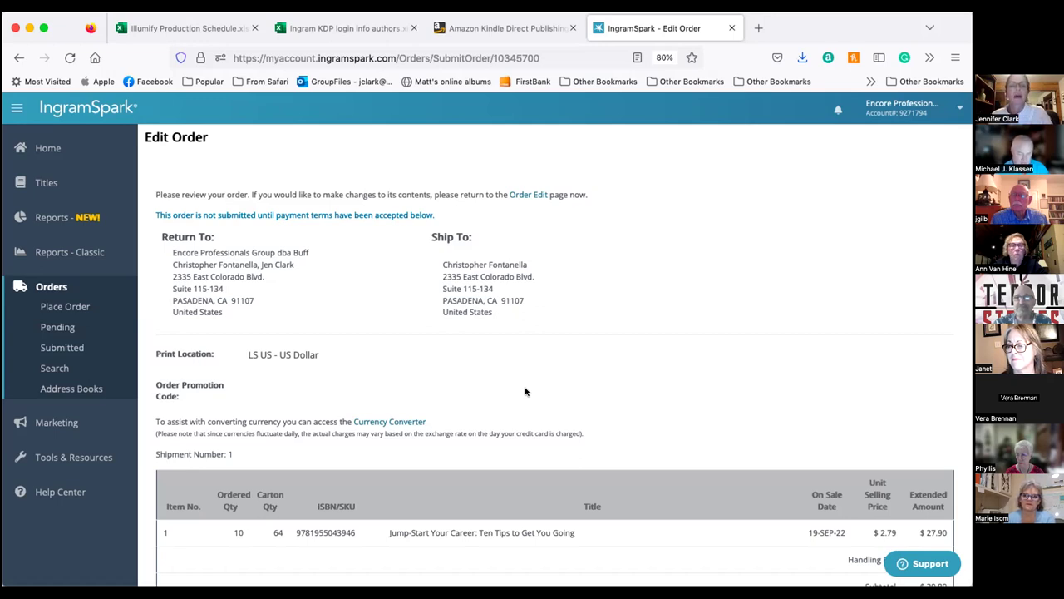
scroll(526, 391, "down", 1)
scroll(526, 392, "down", 4)
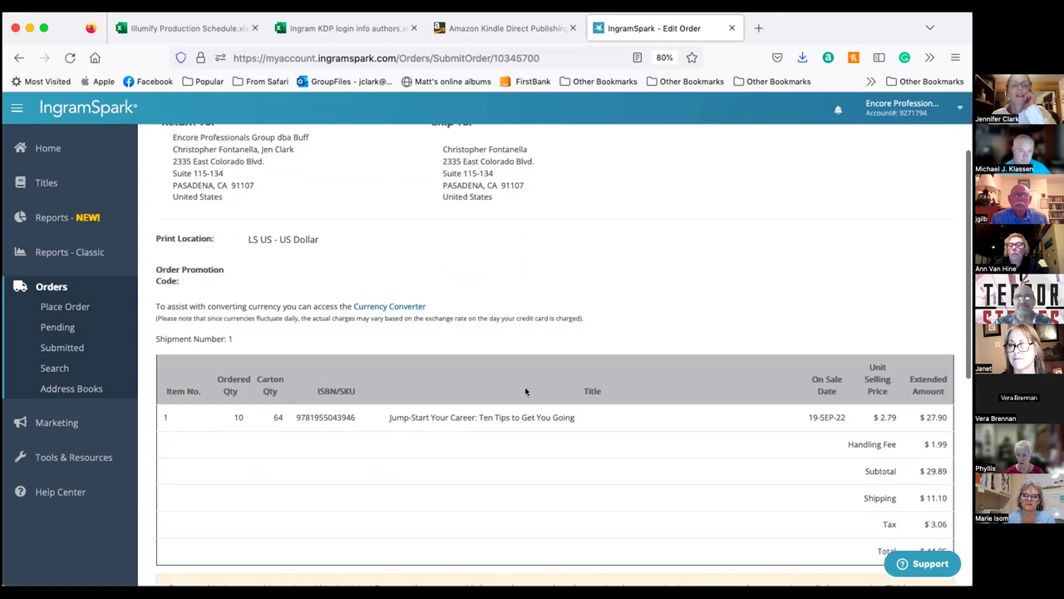
scroll(525, 392, "down", 7)
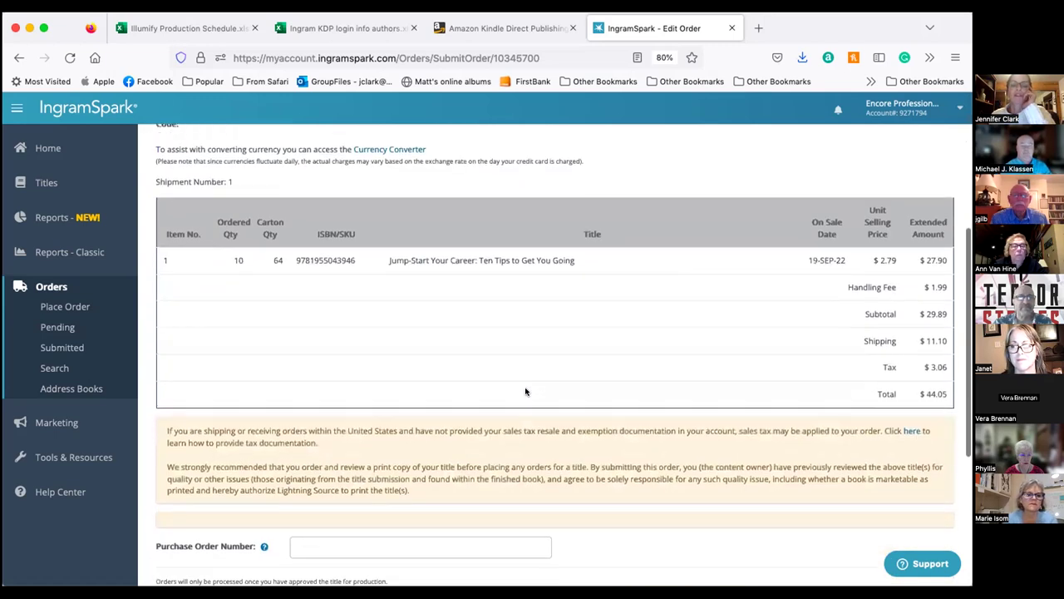
Review the purchase order and email notification fields, and proceed with the order to the payment method choice
scroll(525, 391, "down", 3)
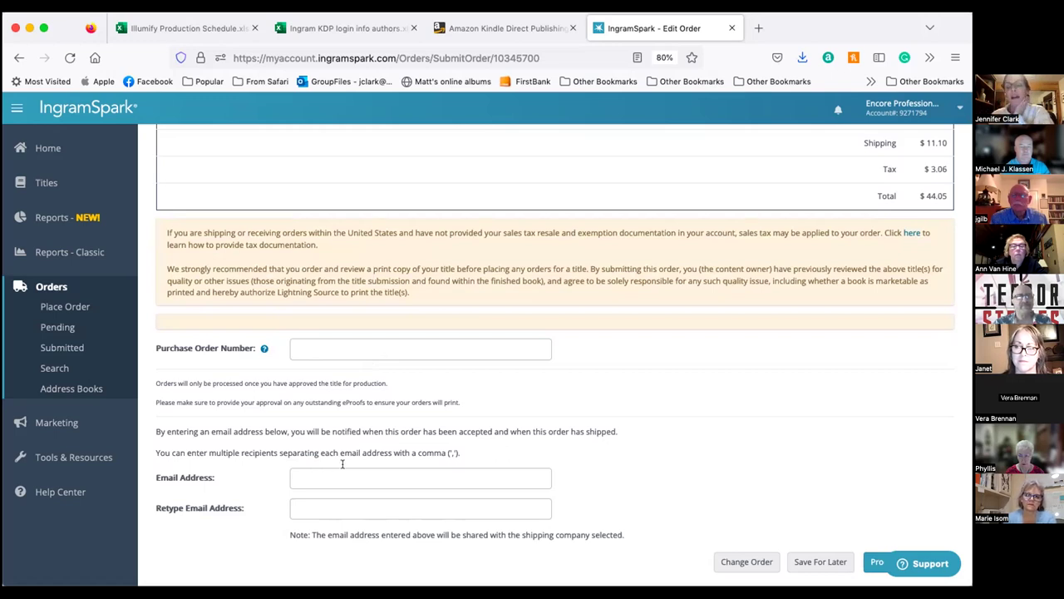
scroll(588, 449, "down", 1)
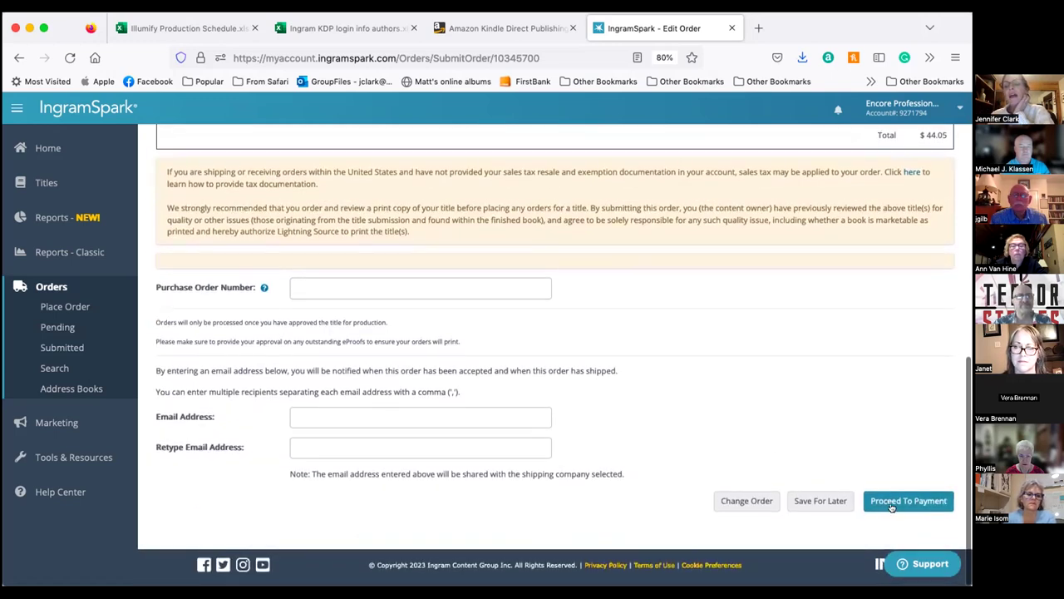
left_click(898, 504)
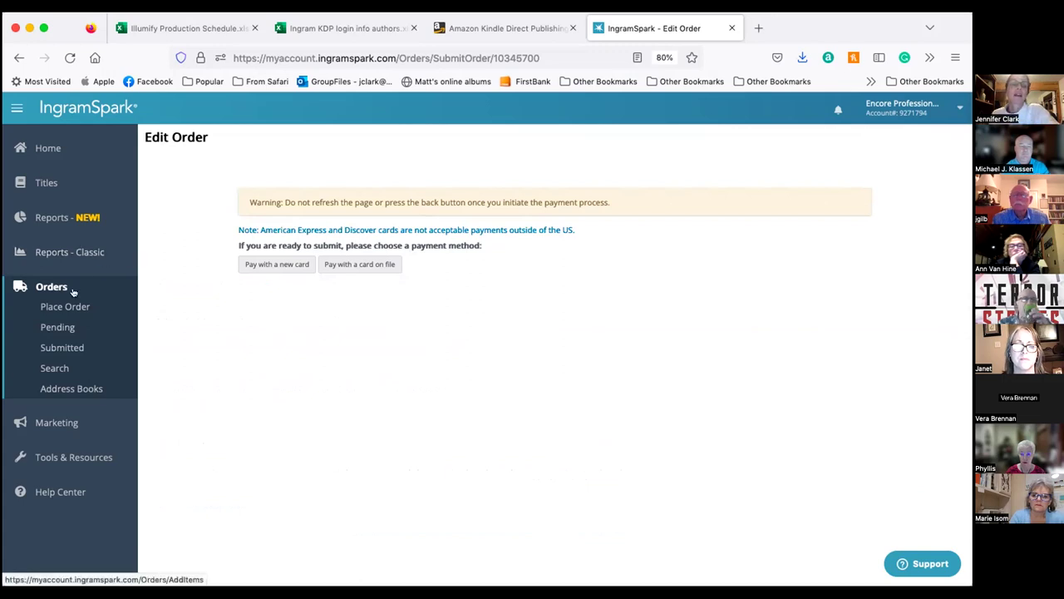
Open the most recent submitted order and examine its shipment details, charges, order status and package tracking
left_click(62, 345)
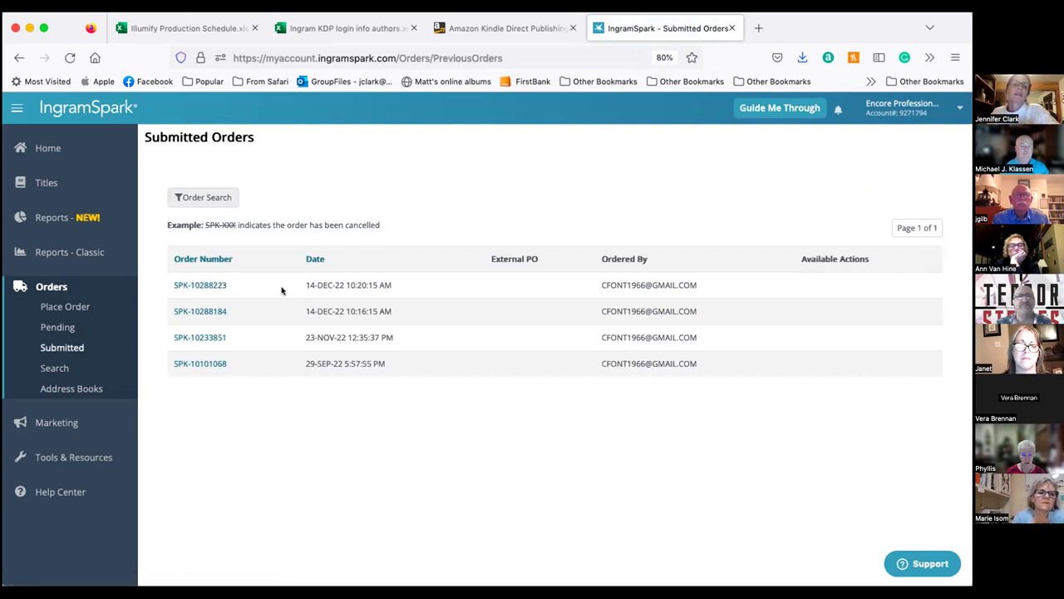
left_click(202, 287)
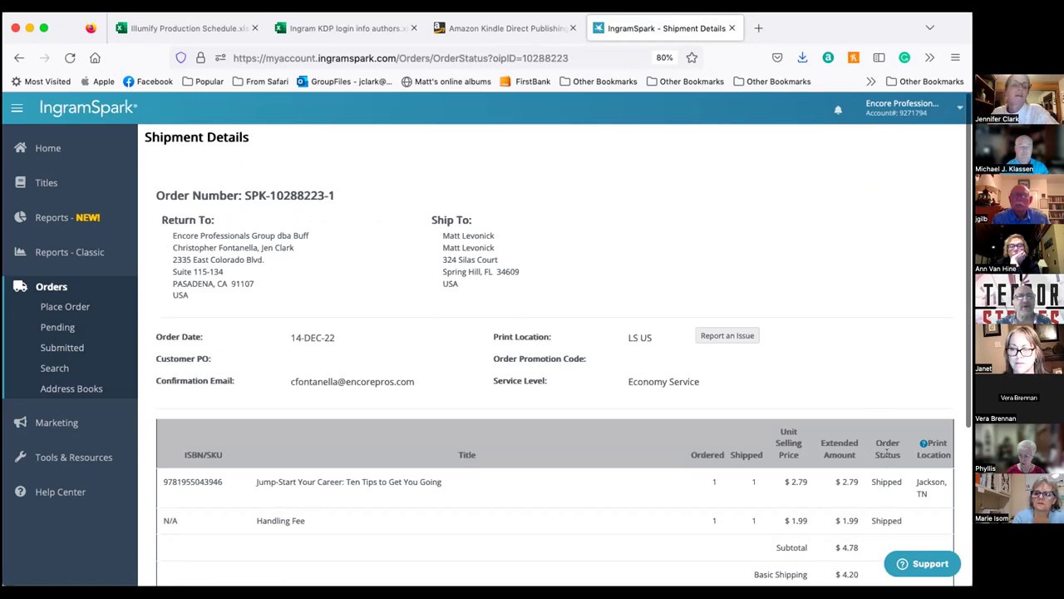
scroll(883, 463, "down", 4)
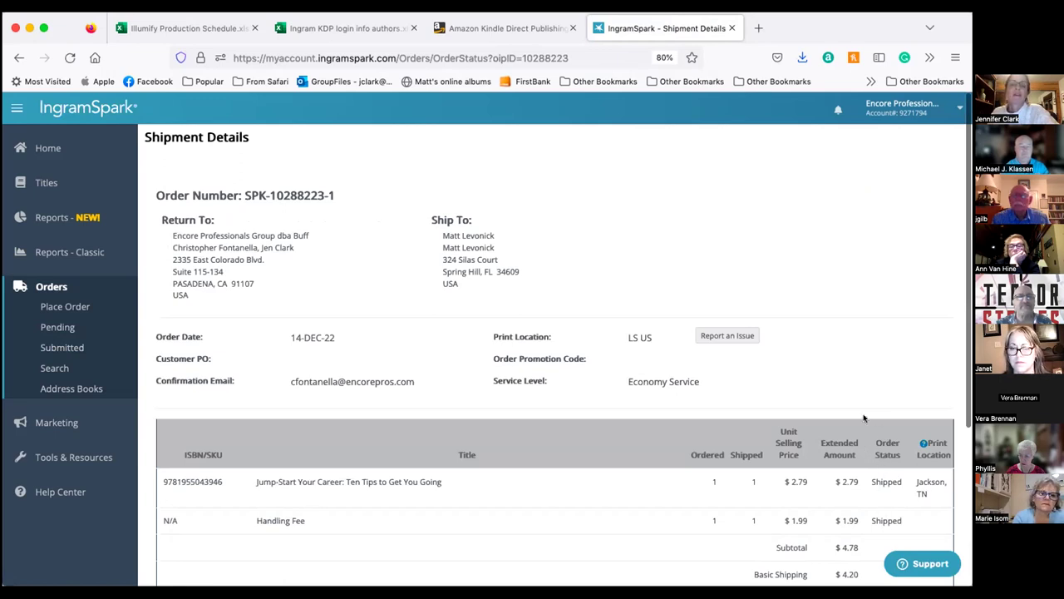
scroll(864, 418, "down", 2)
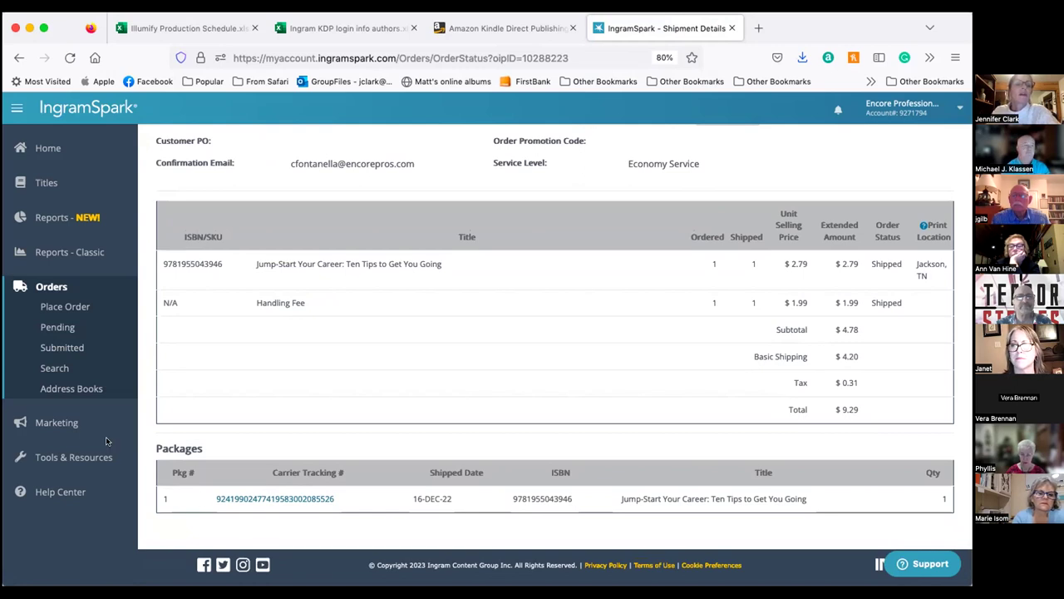
View the Tools & Resources page, and open the Help Center to look over its topics and Contact Support option
left_click(59, 462)
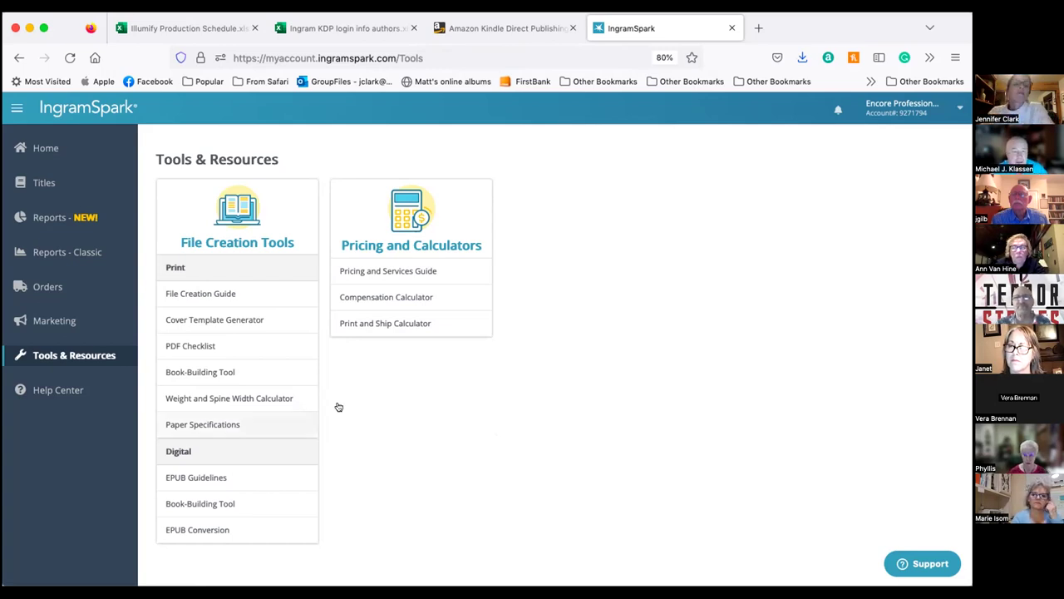
left_click(52, 385)
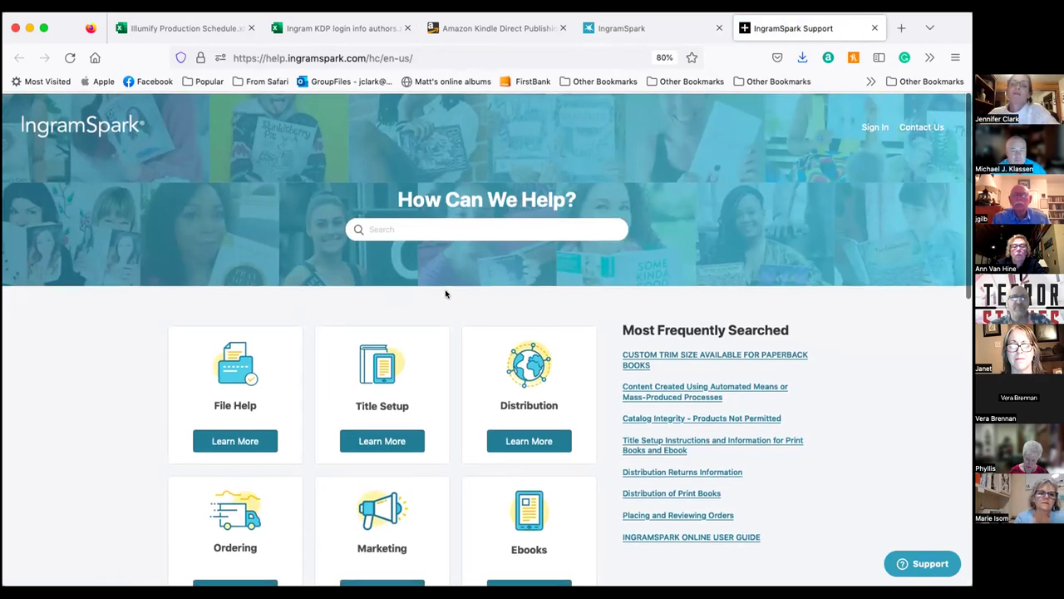
scroll(446, 294, "down", 3)
scroll(446, 294, "down", 12)
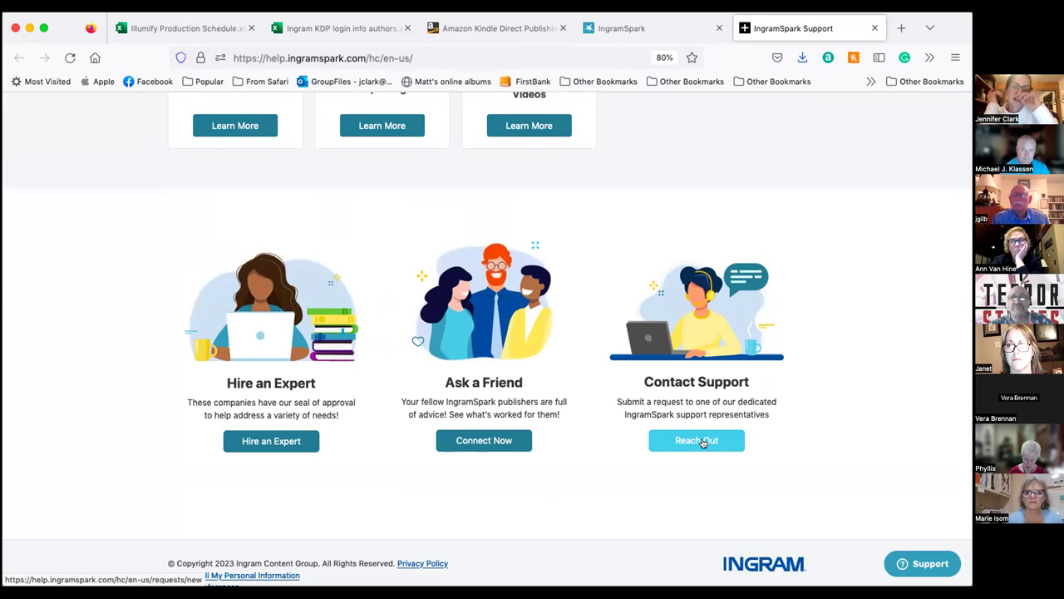
scroll(702, 442, "up", 5)
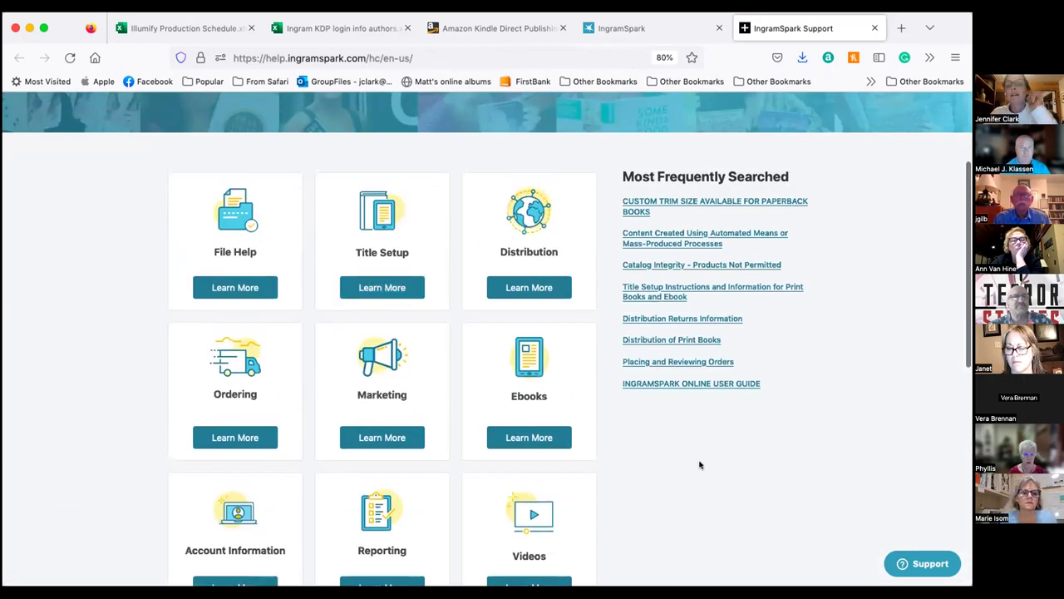
scroll(699, 464, "down", 3)
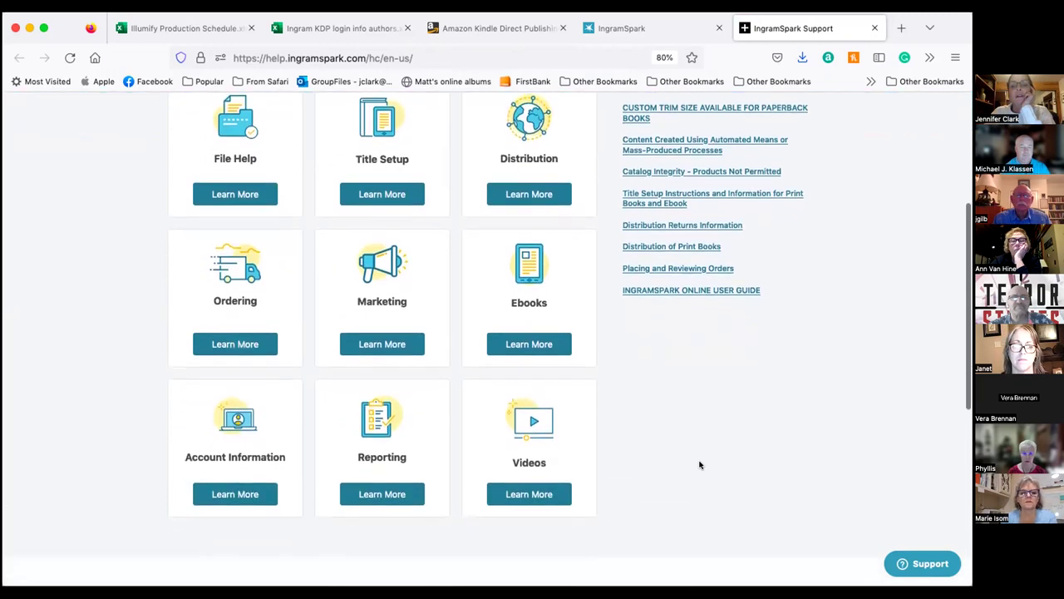
scroll(699, 465, "down", 2)
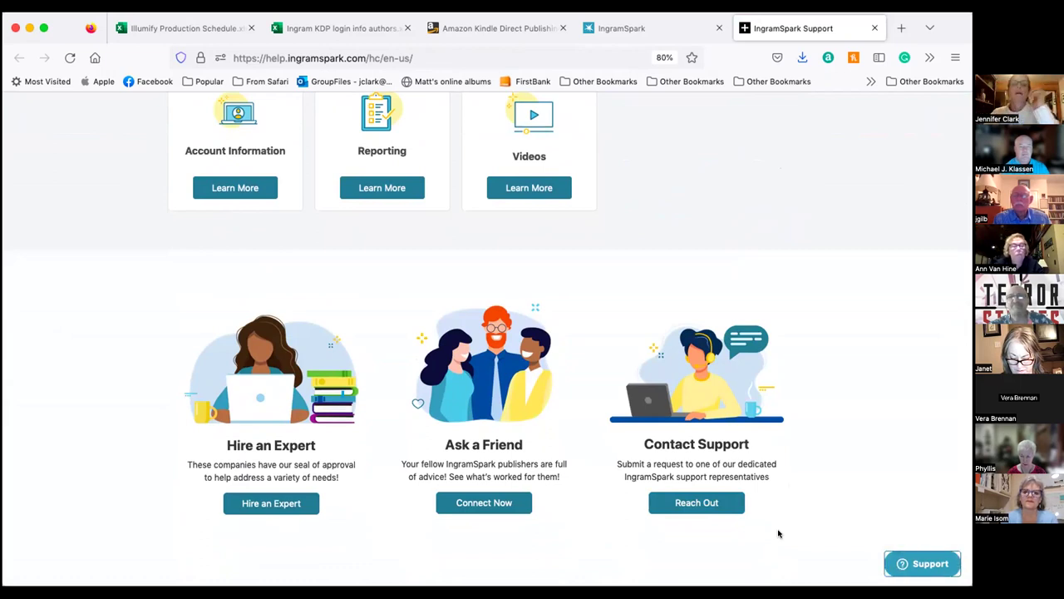
Return to the IngramSpark account and list all of its titles
left_click(648, 30)
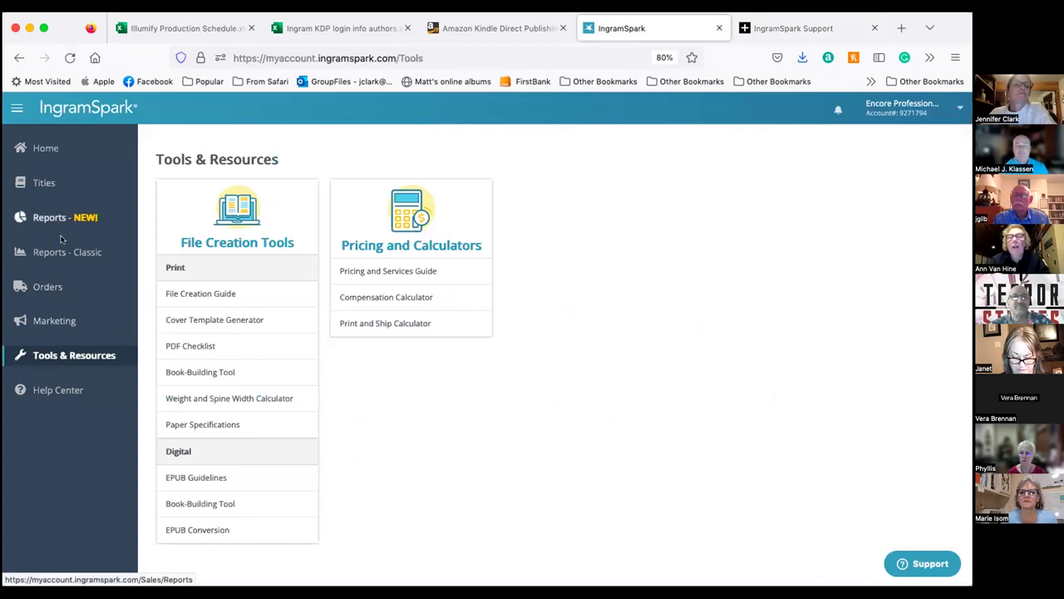
left_click(38, 183)
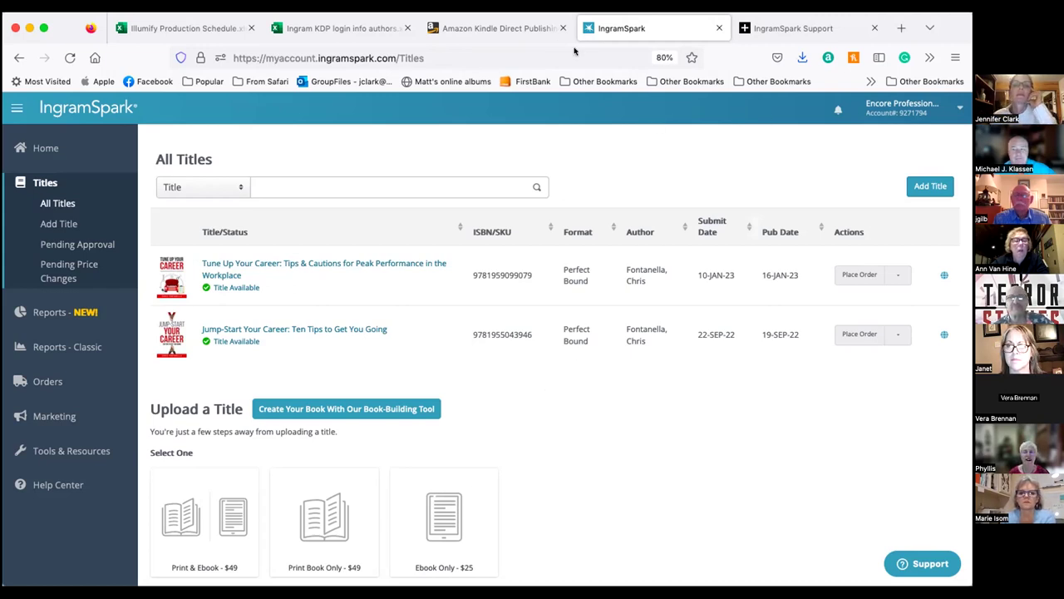
Switch to Amazon Kindle Direct Publishing and look through the bookshelf's titles, formats, prices and author copy options
left_click(492, 29)
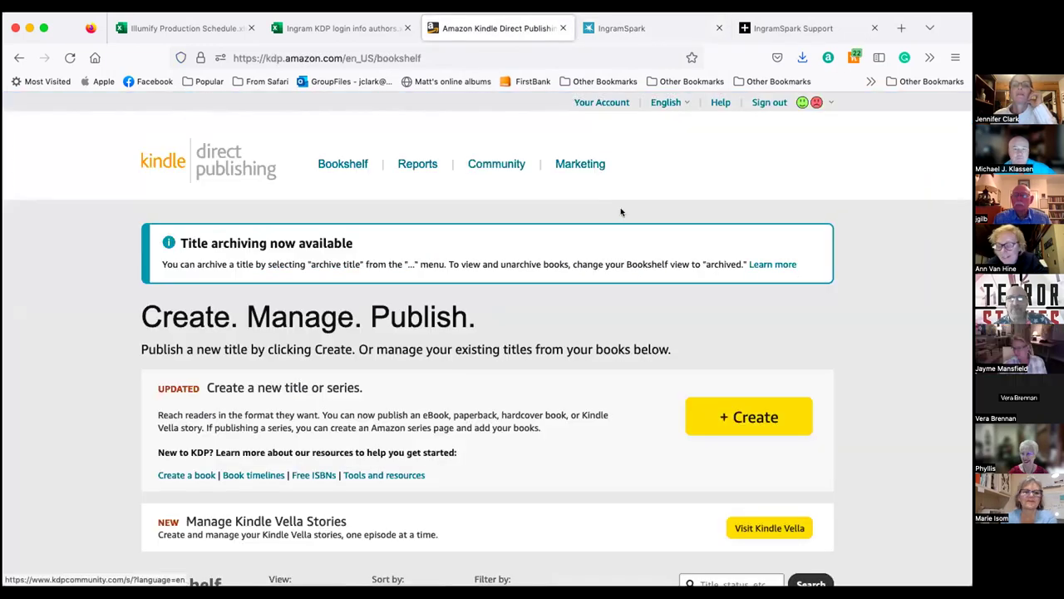
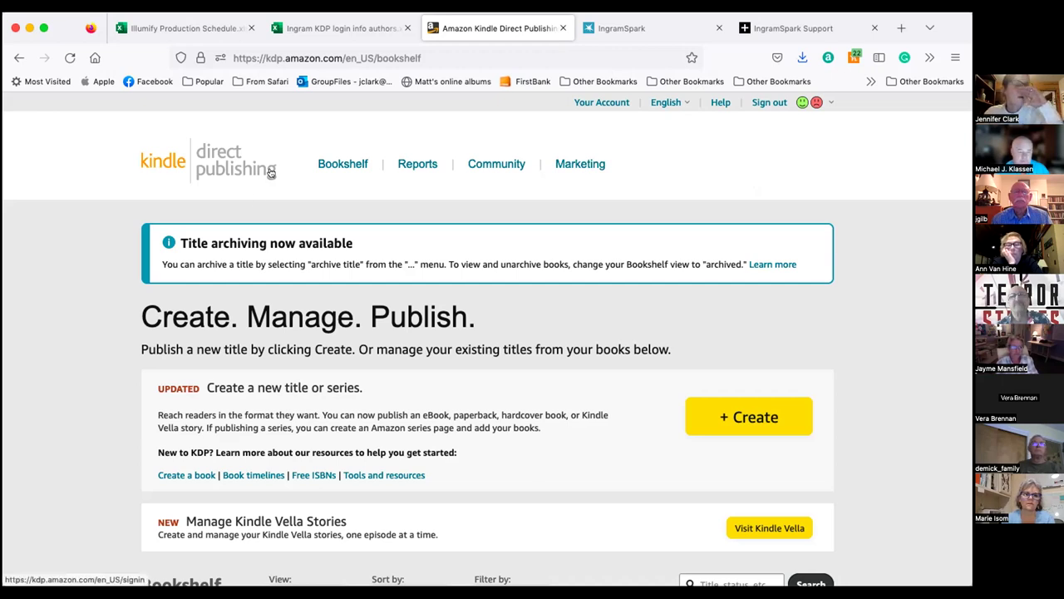
scroll(396, 270, "down", 5)
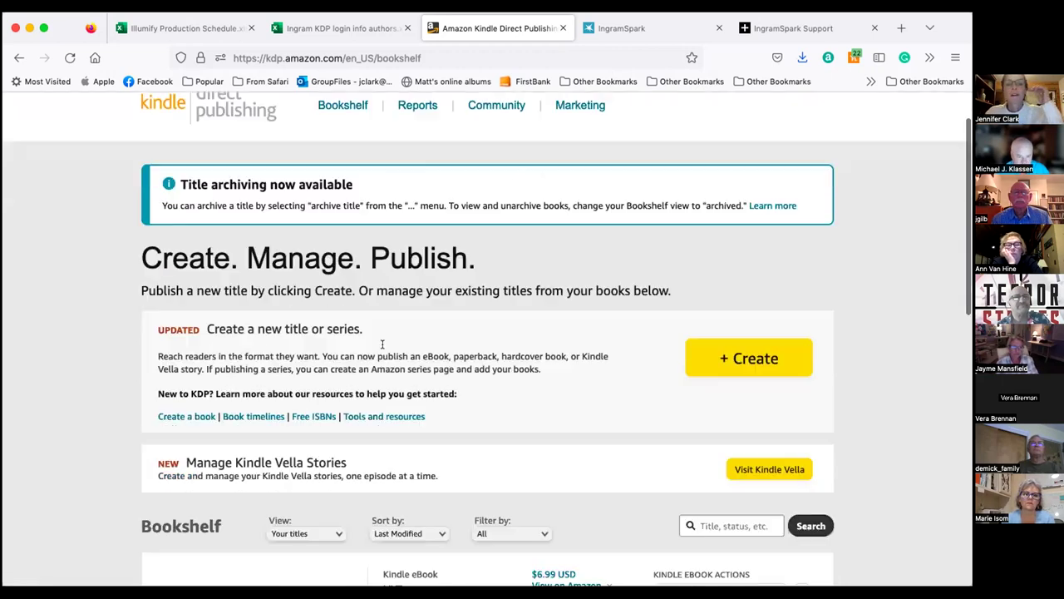
scroll(384, 346, "down", 3)
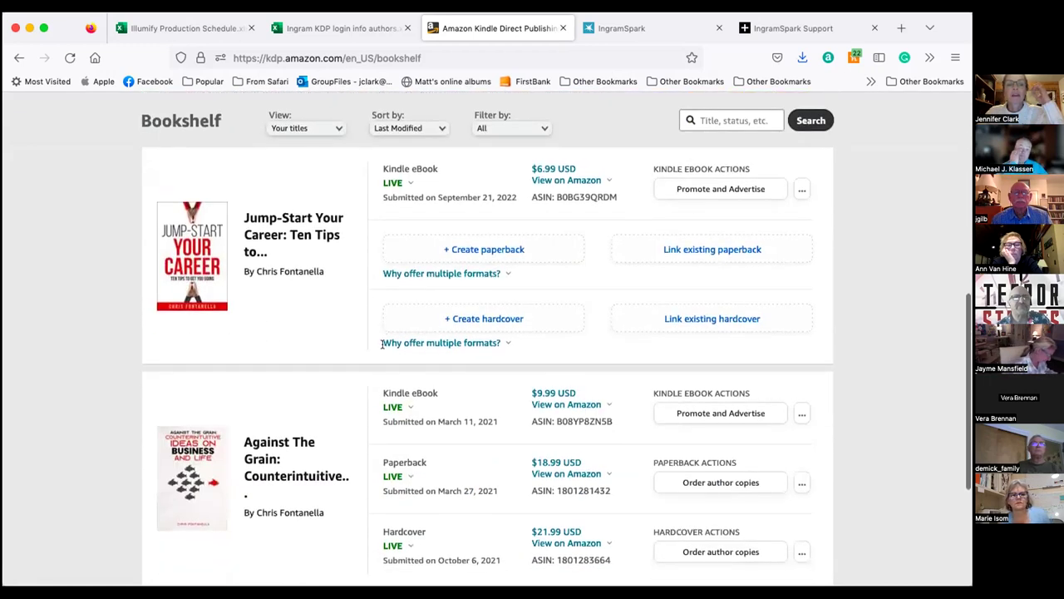
scroll(384, 346, "up", 8)
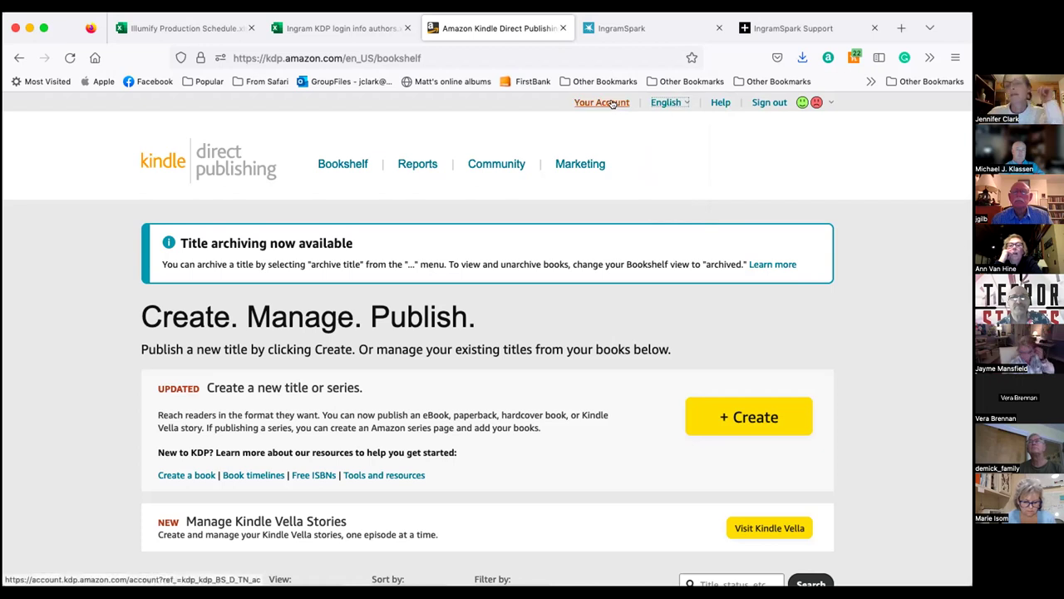
Open the KDP Help Center and look over its help topics, popular topics and Contact Us section
mouse_move(685, 102)
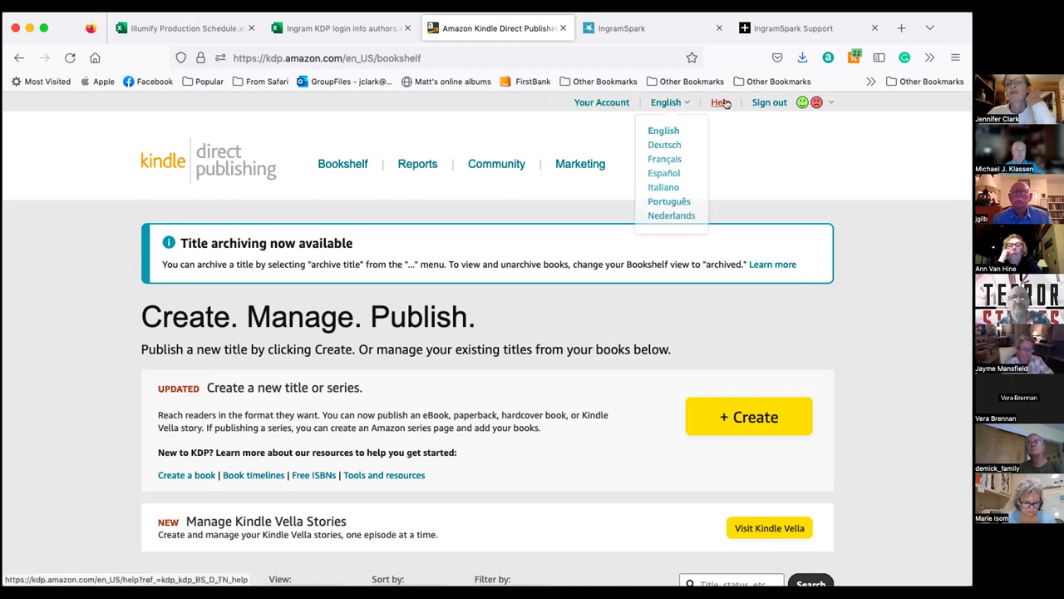
left_click(722, 102)
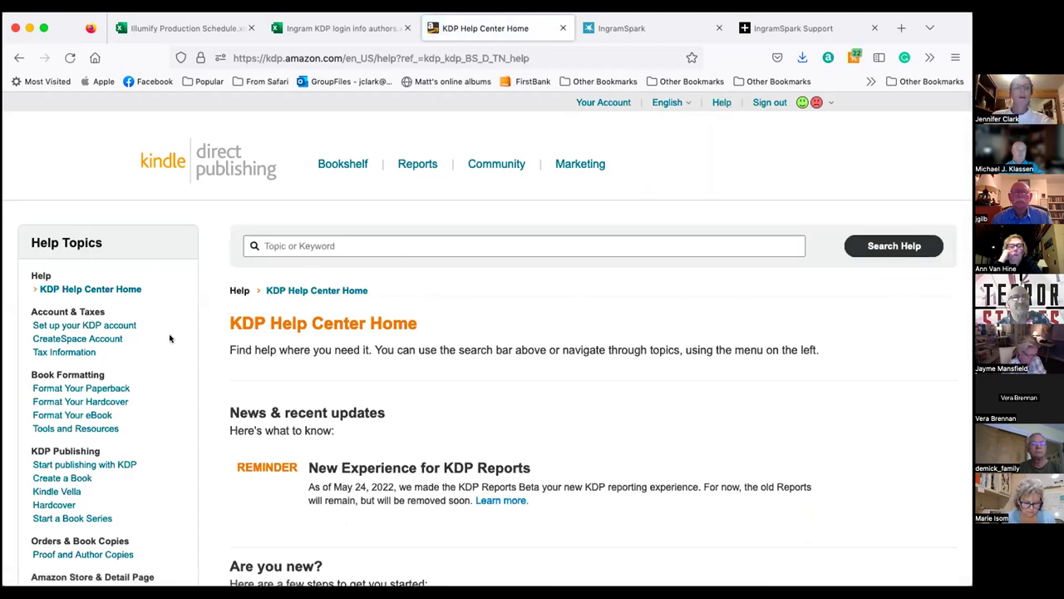
scroll(144, 394, "down", 2)
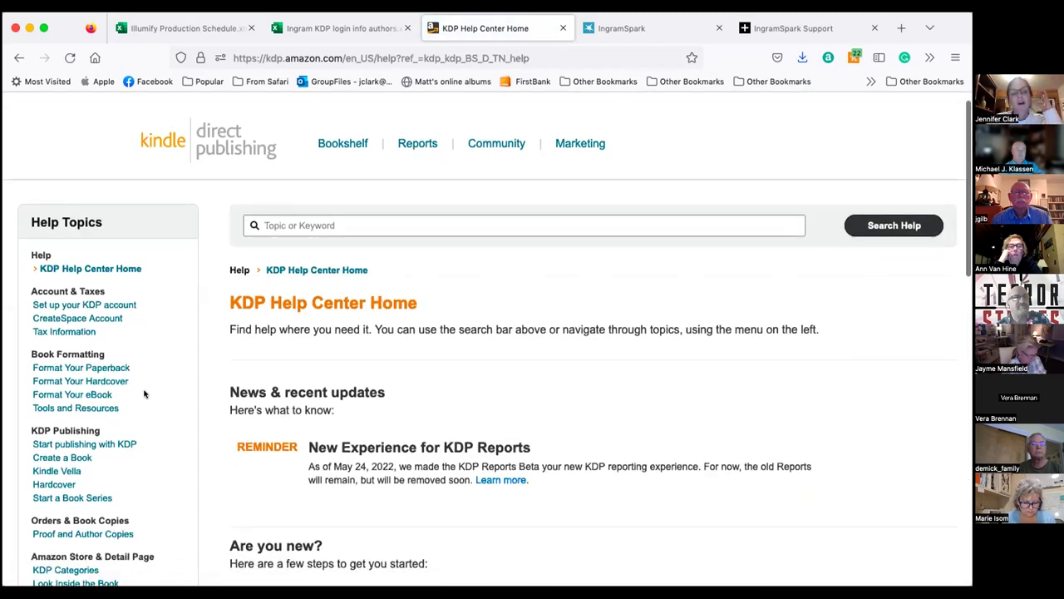
scroll(387, 370, "down", 3)
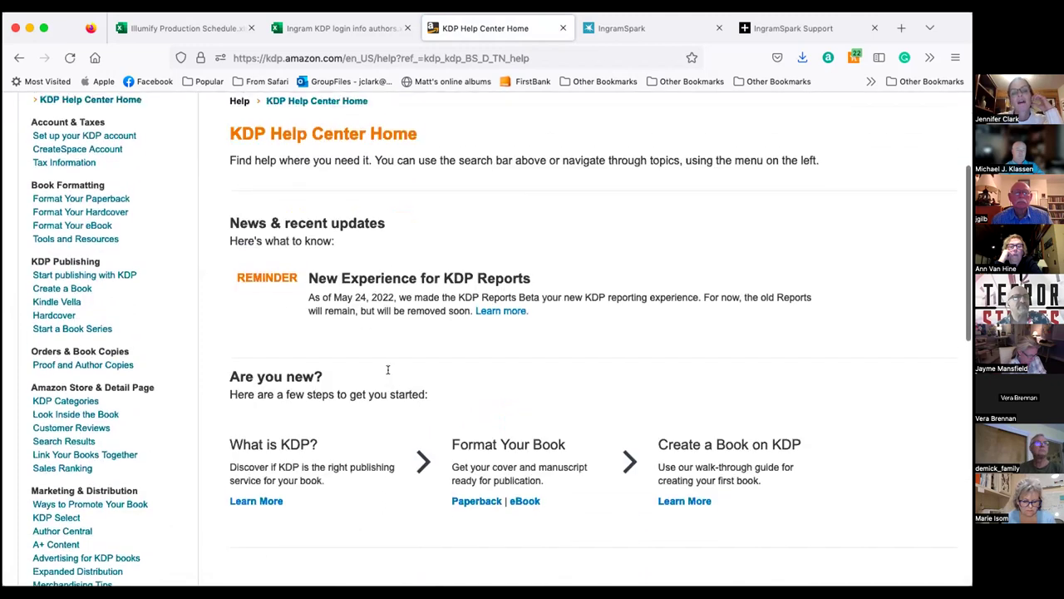
scroll(388, 372, "down", 8)
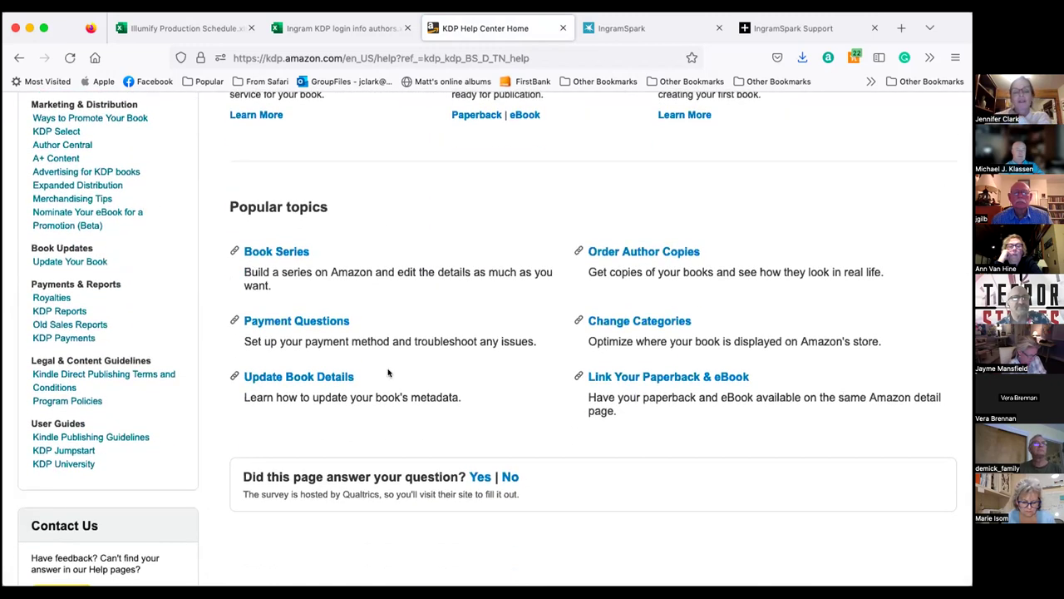
scroll(157, 451, "down", 4)
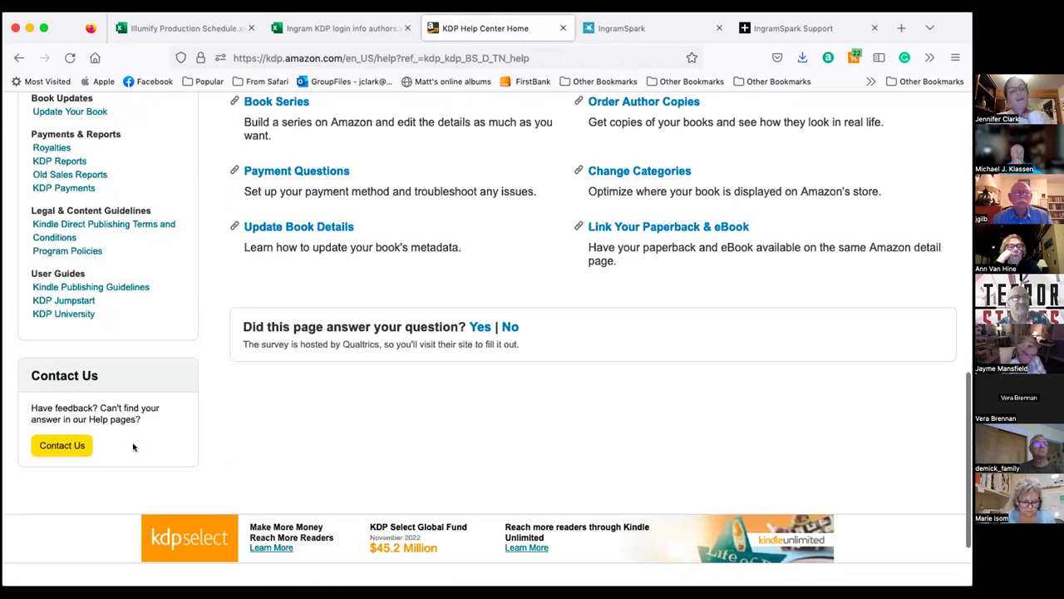
Request the KDP Contact Us page and try to sign in with the account password
left_click(63, 447)
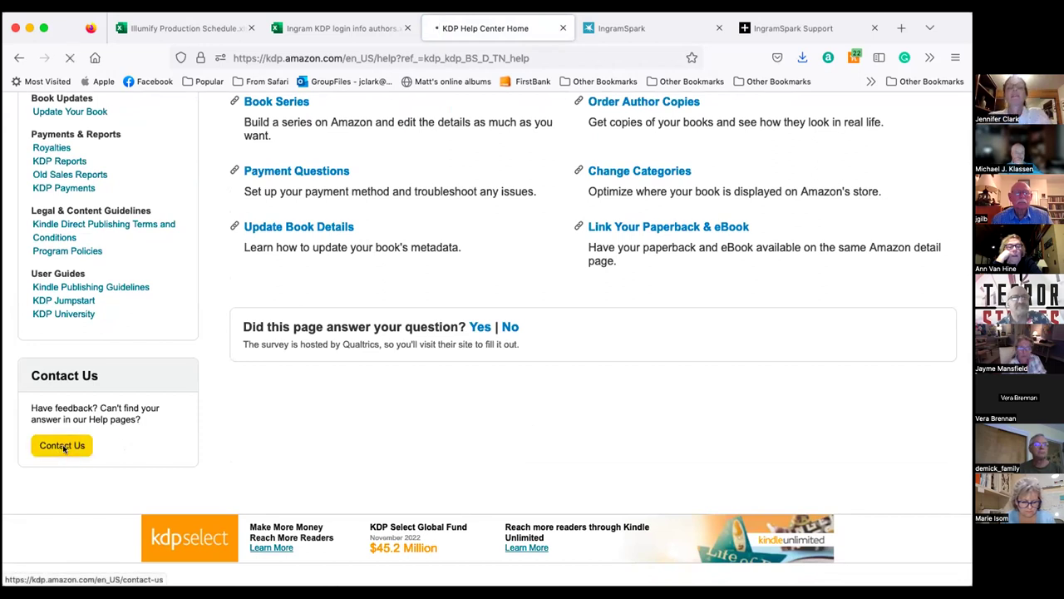
left_click(450, 360)
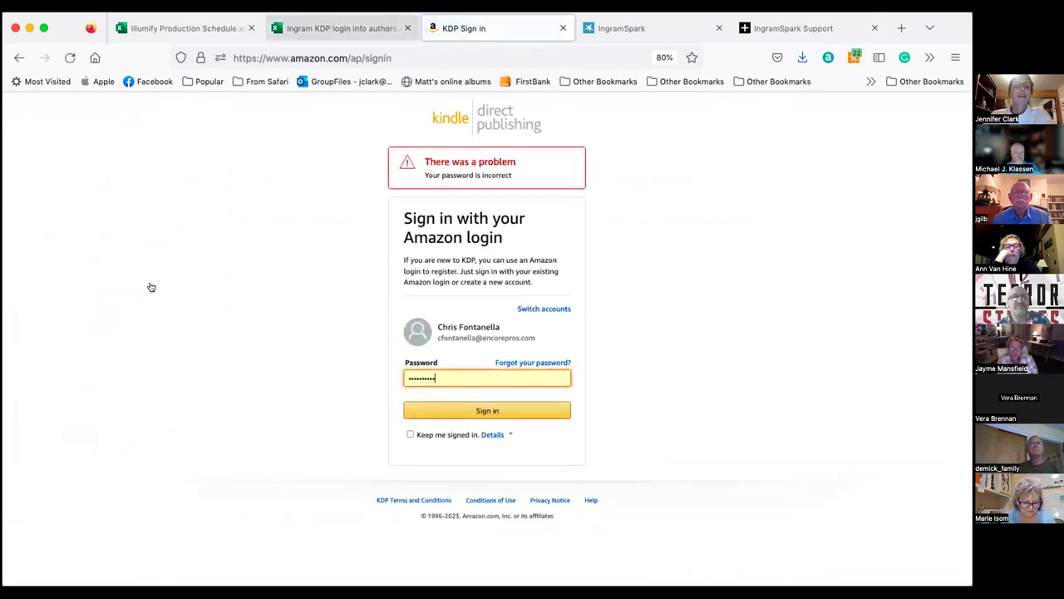
Switch to the Ingram KDP login info authors workbook in Excel and select the author's Kindle password for the KDP sign-in
key("ctrl+shift+Tab")
key("Left")
key("Right")
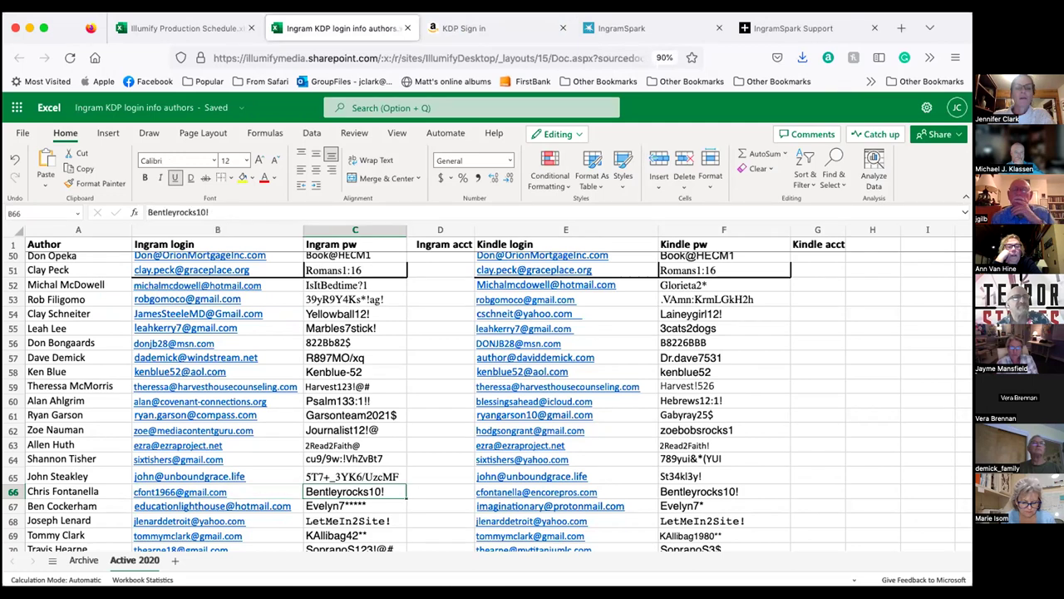
key("Right")
key("Right")
key("Right")
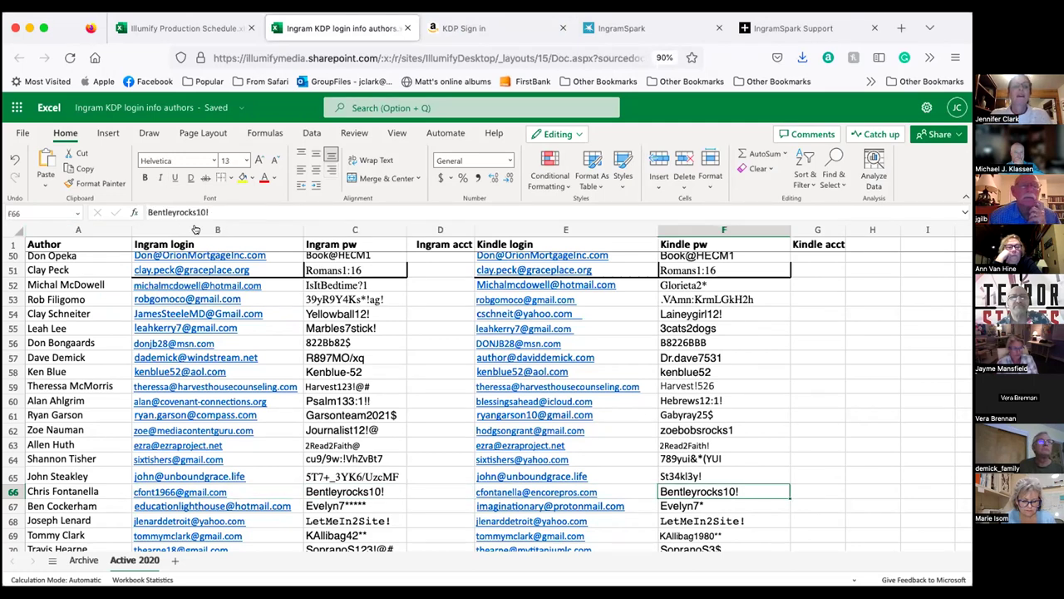
left_click_drag(211, 212, 119, 213)
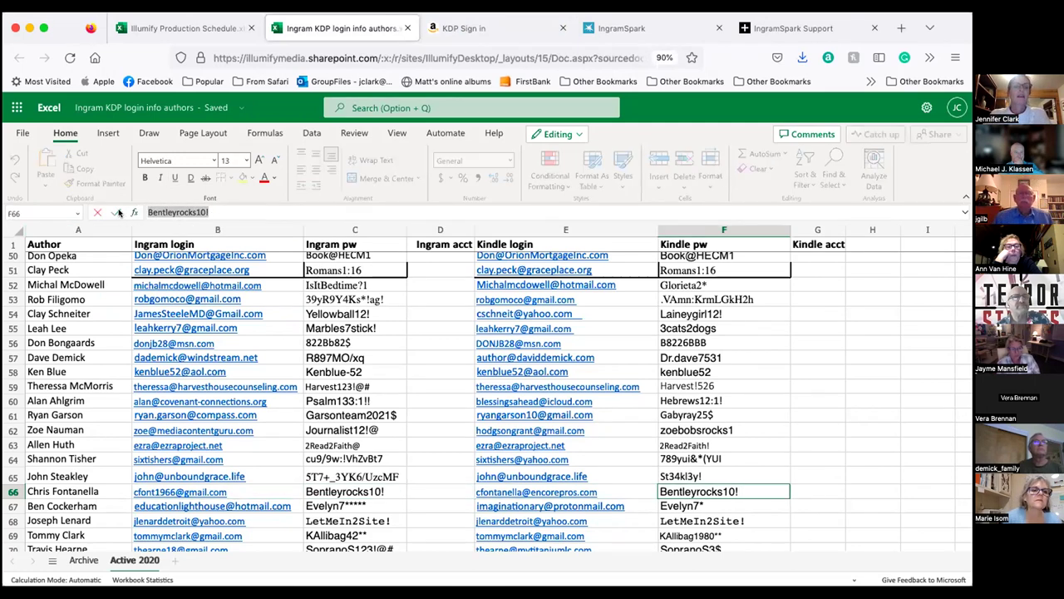
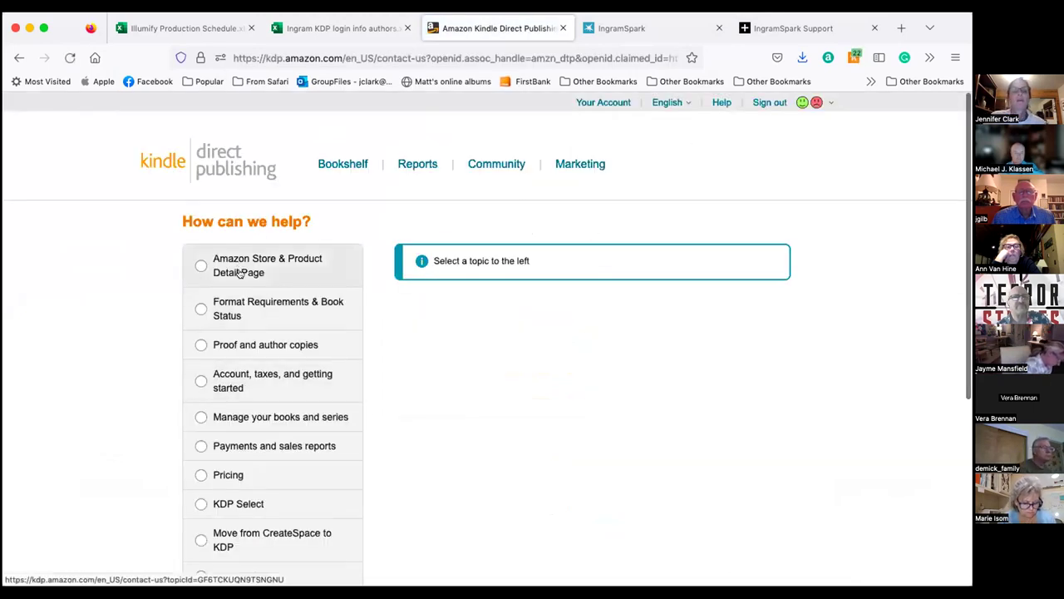
Expand the Payments and sales reports topic on the KDP contact page and look over the other support topics
scroll(240, 457, "down", 2)
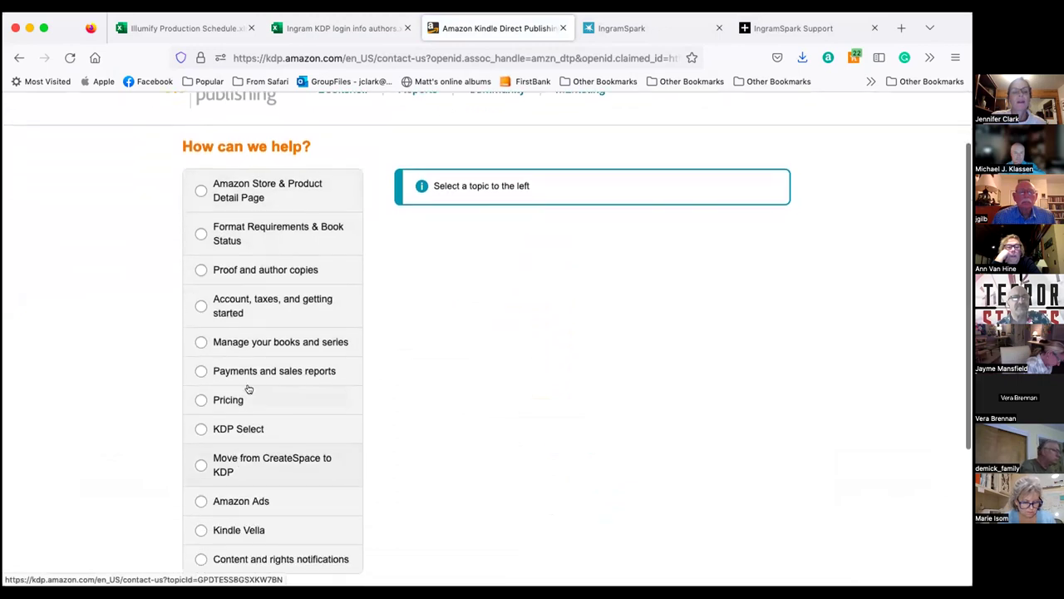
left_click(265, 371)
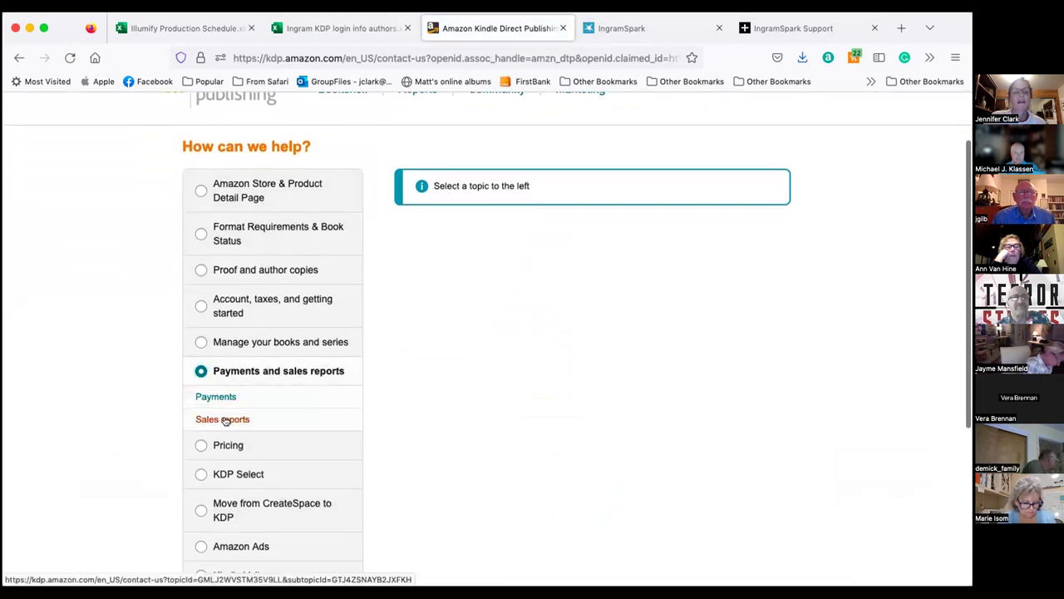
scroll(249, 482, "down", 4)
scroll(241, 496, "up", 1)
scroll(243, 497, "up", 3)
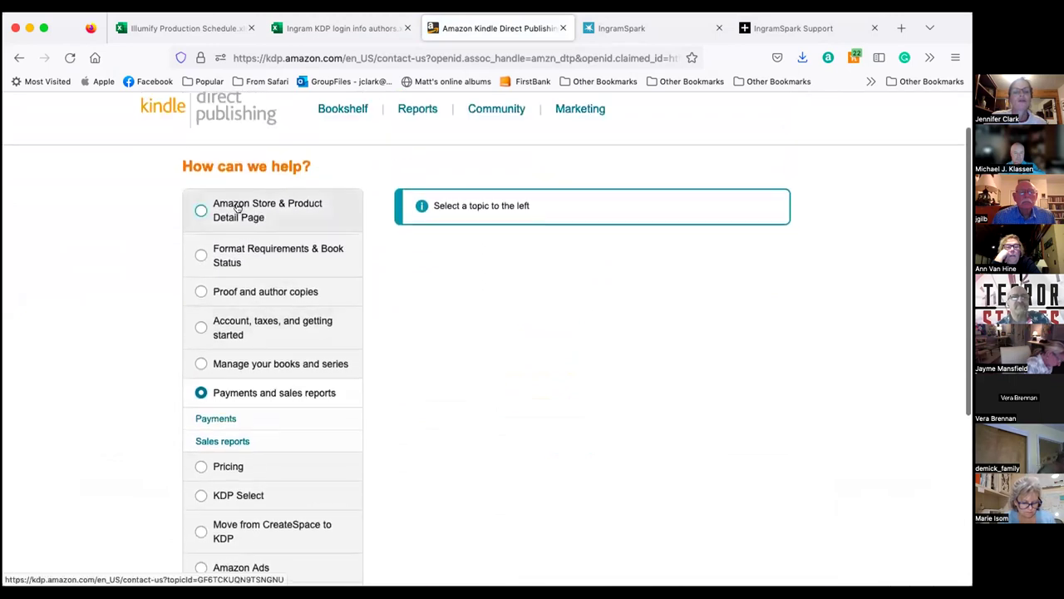
Expand the Amazon Store & Product Detail Page topic on the KDP contact page and read its Author Central answers
left_click(238, 208)
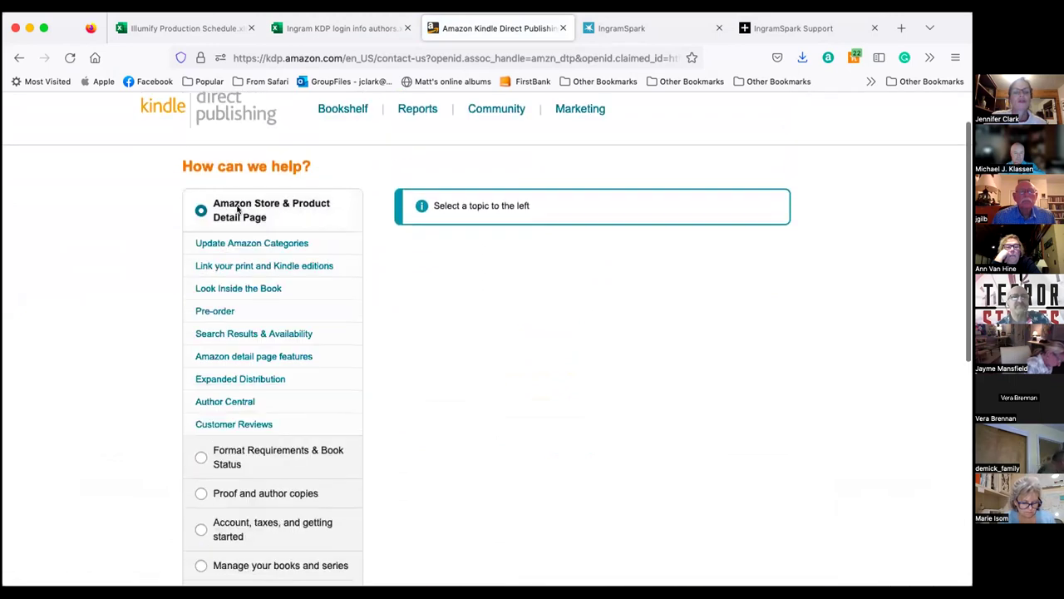
left_click(228, 402)
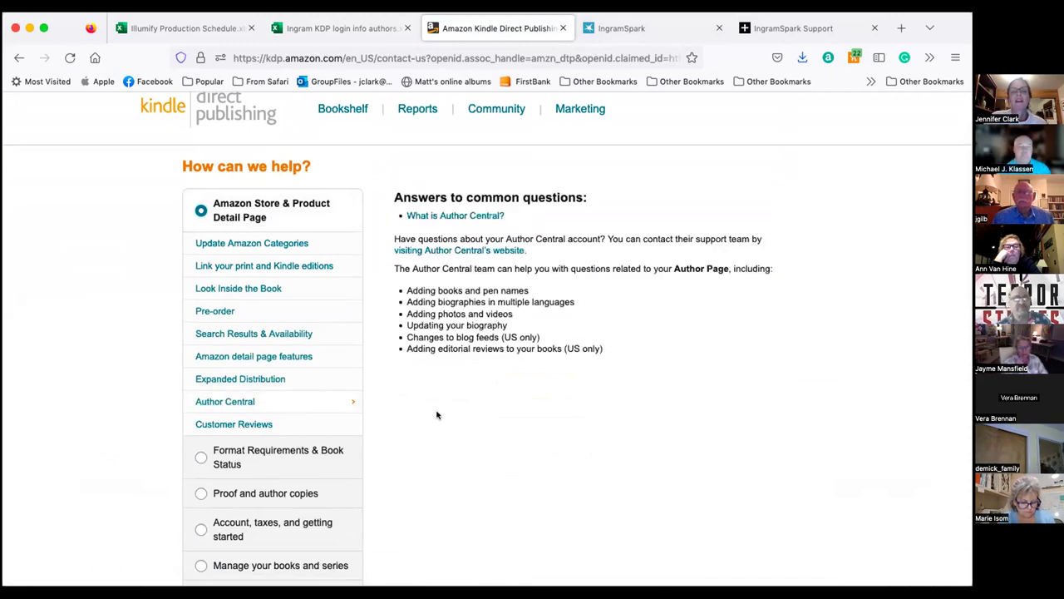
scroll(436, 415, "down", 2)
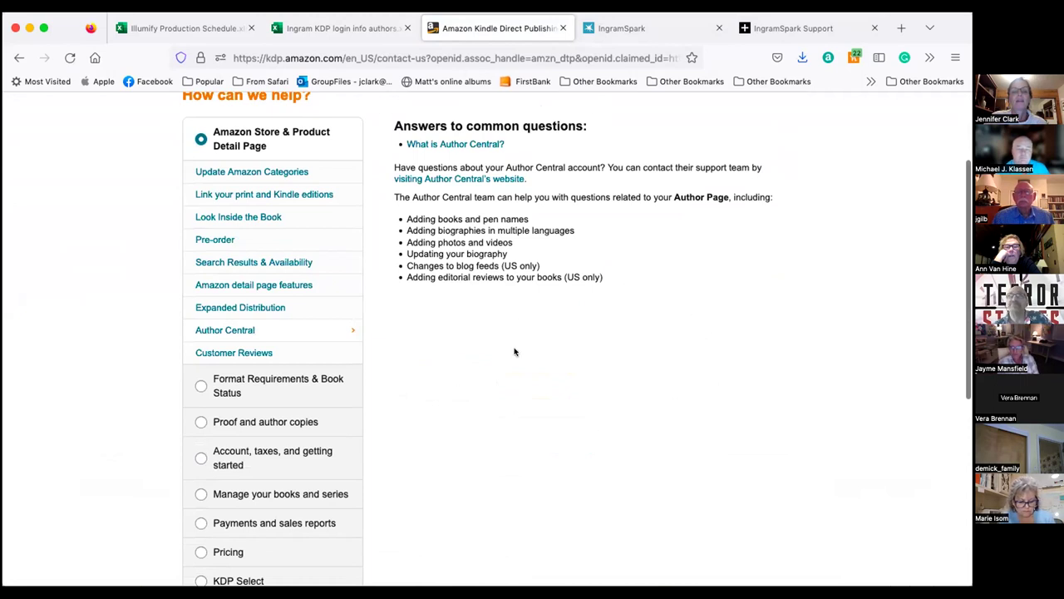
scroll(336, 412, "down", 2)
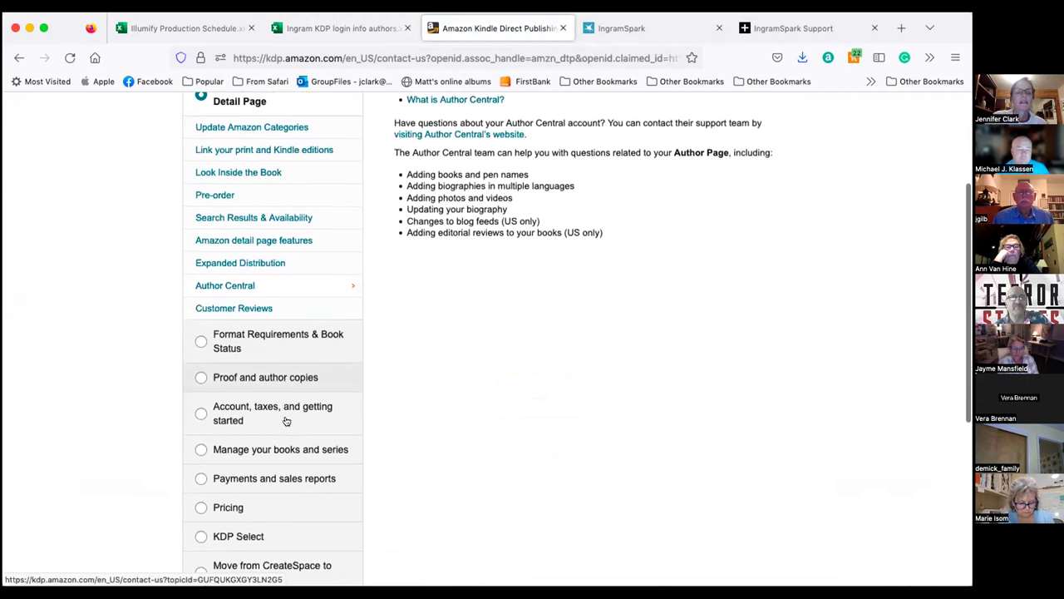
Open the Series subtopic under Manage your books and series and look over its common questions and contact options
left_click(337, 427)
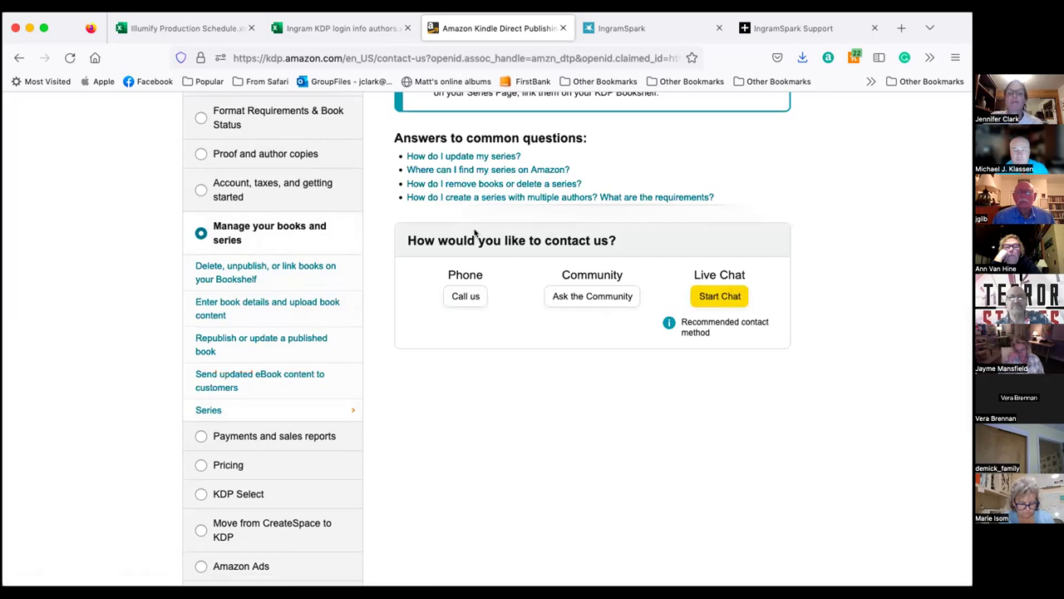
scroll(443, 304, "up", 3)
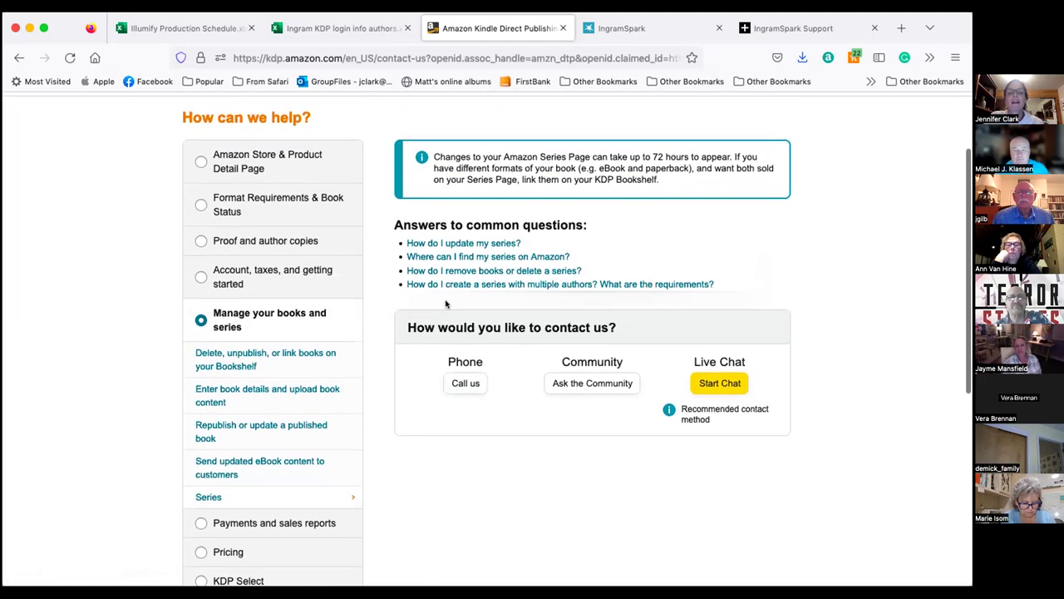
scroll(445, 304, "up", 2)
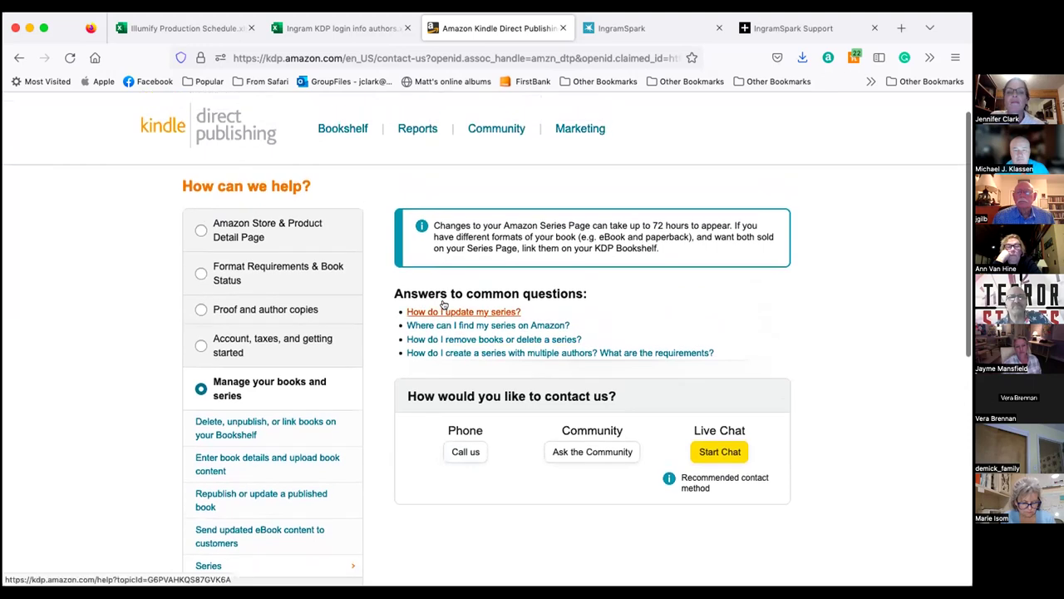
scroll(446, 304, "up", 1)
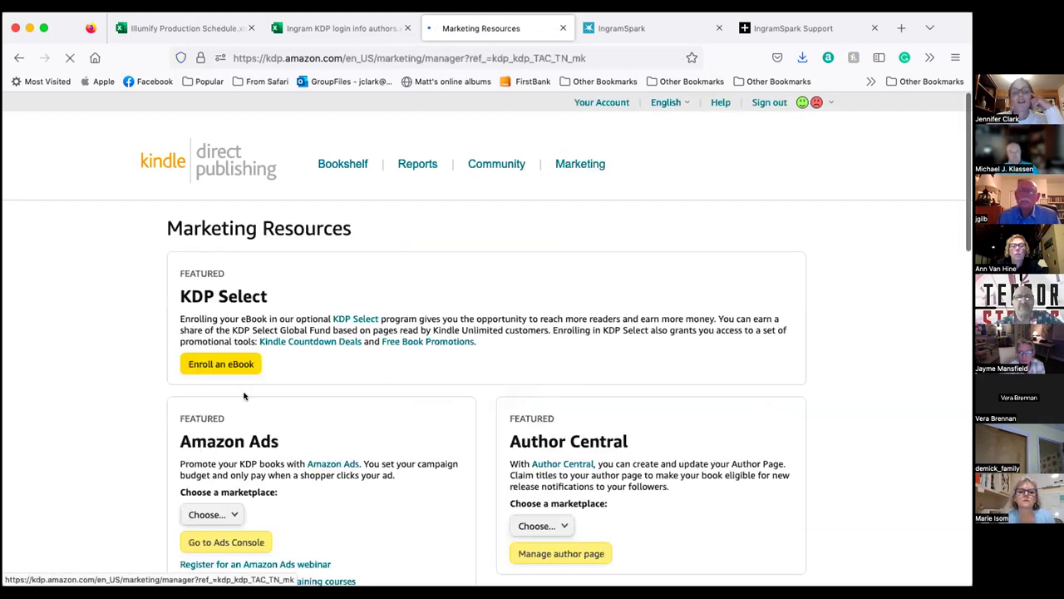
On the KDP Marketing Resources page, choose Amazon.com as the Author Central marketplace and open the author page management
scroll(333, 432, "down", 2)
scroll(338, 435, "down", 1)
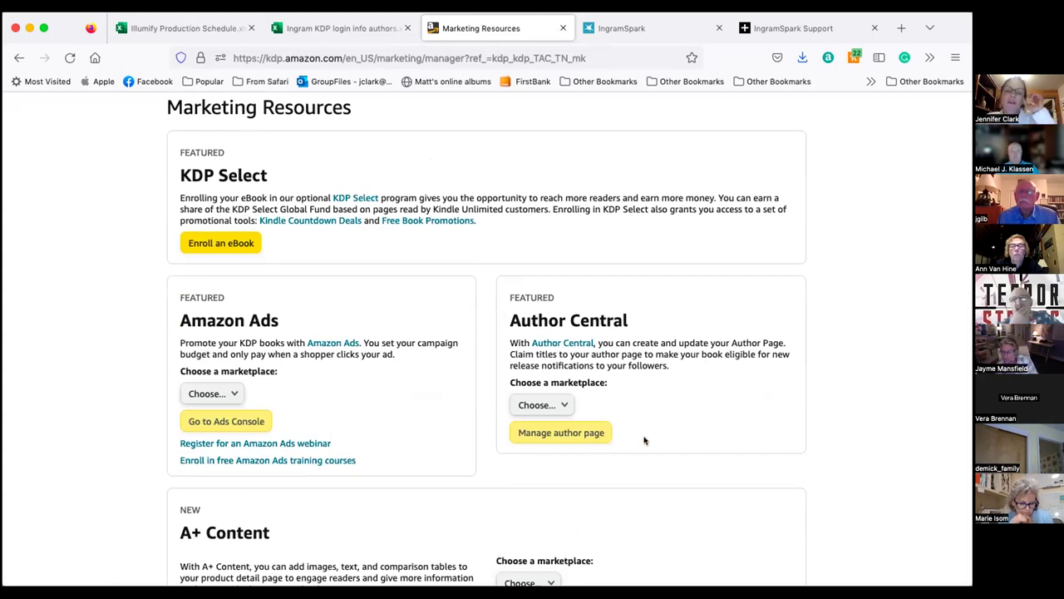
left_click(564, 406)
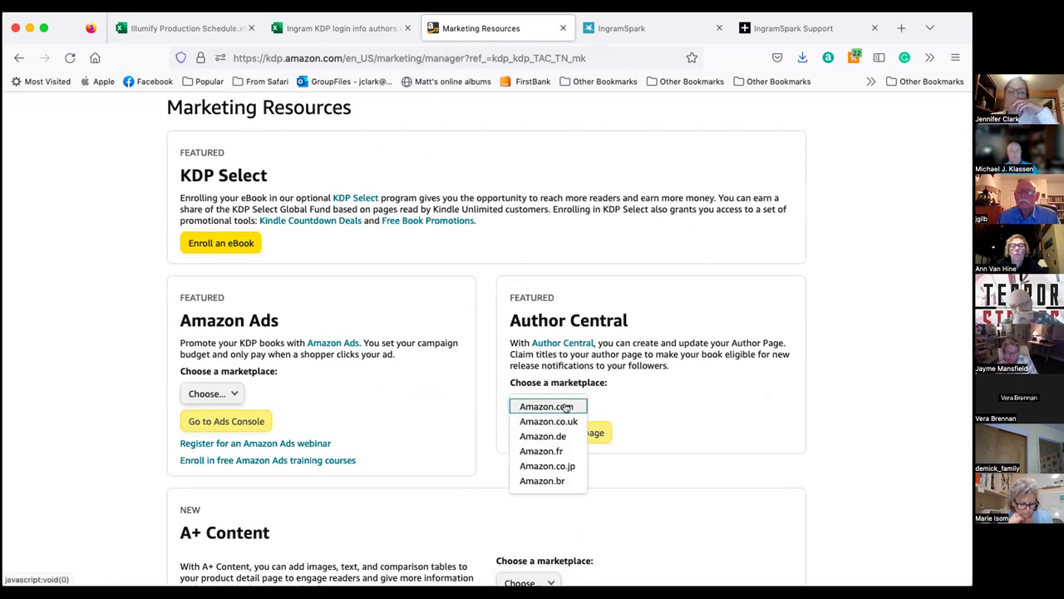
left_click(566, 406)
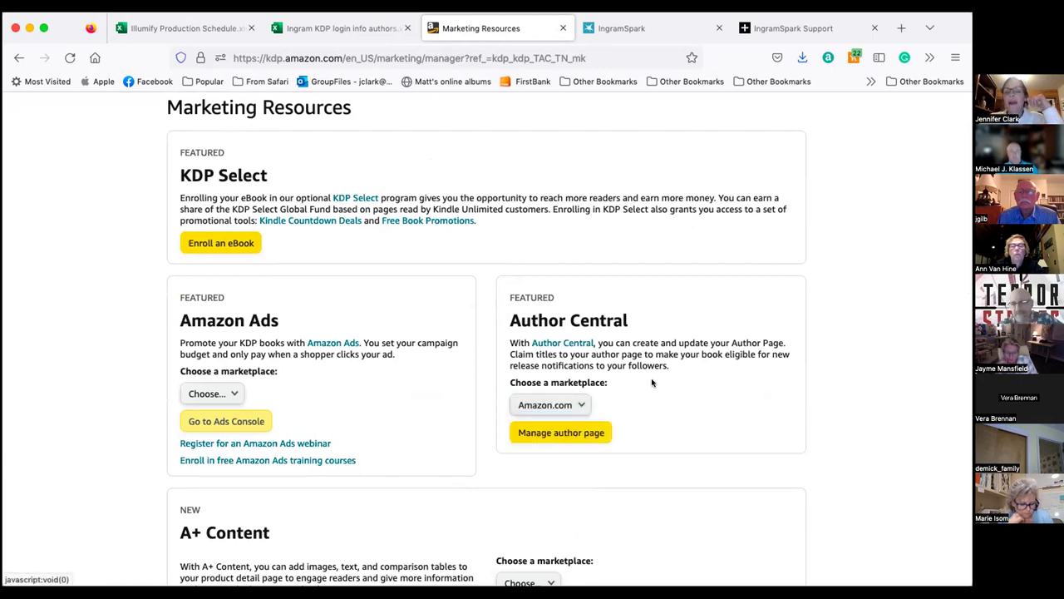
left_click(568, 433)
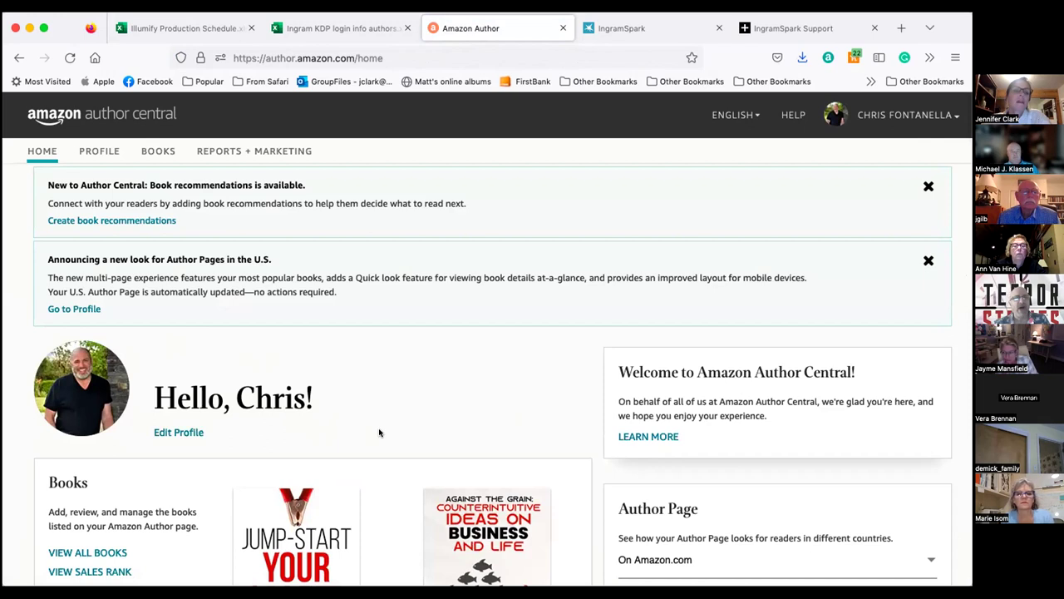
Look over the Author Central home page, including its announcements, Edit Profile option, Books section and Author Page section
scroll(379, 432, "down", 3)
scroll(379, 432, "down", 2)
scroll(379, 433, "up", 1)
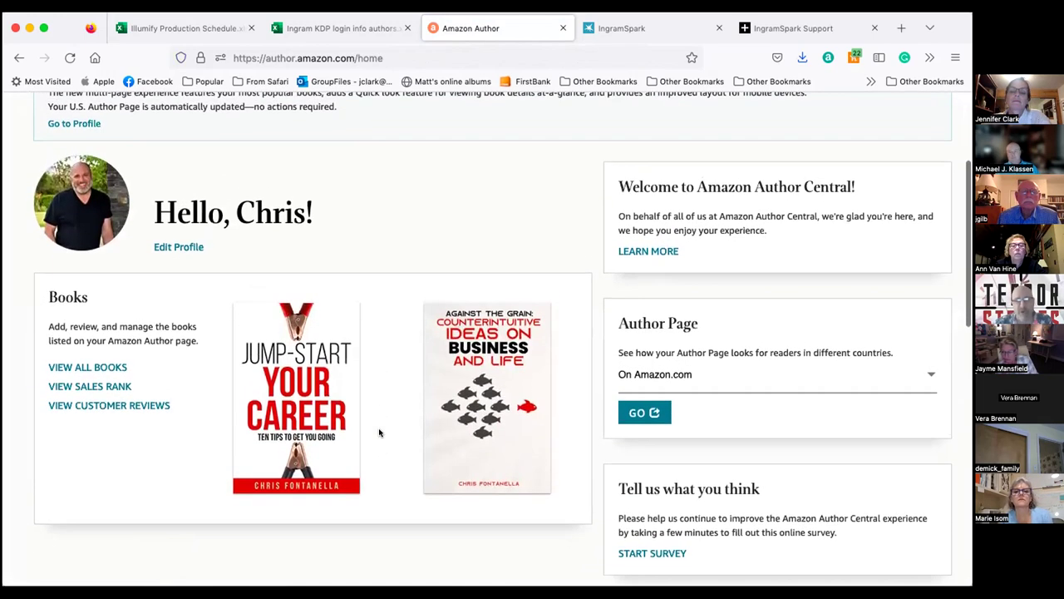
scroll(379, 433, "up", 1)
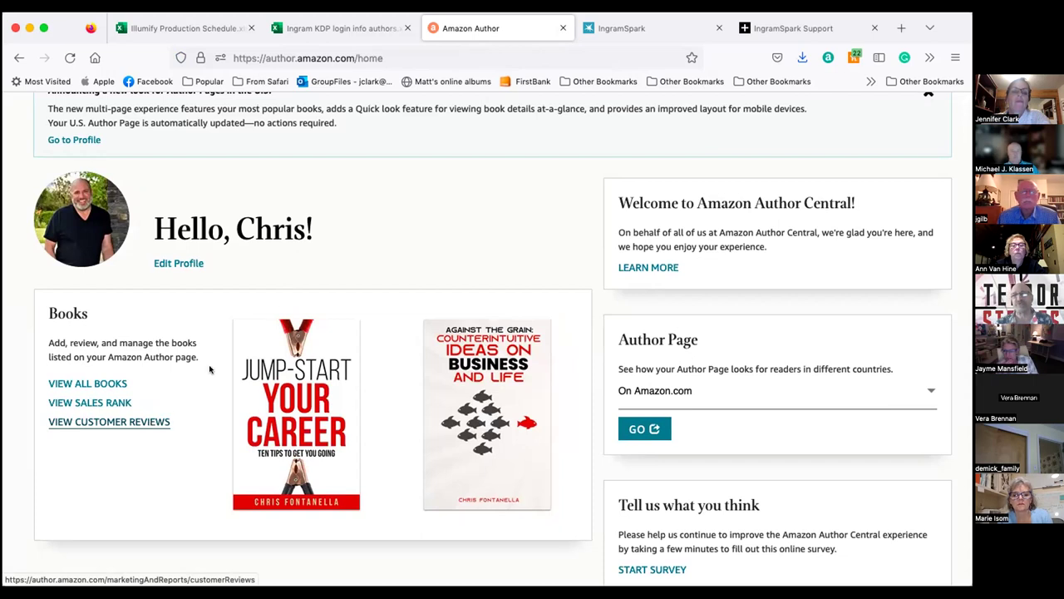
scroll(342, 303, "up", 4)
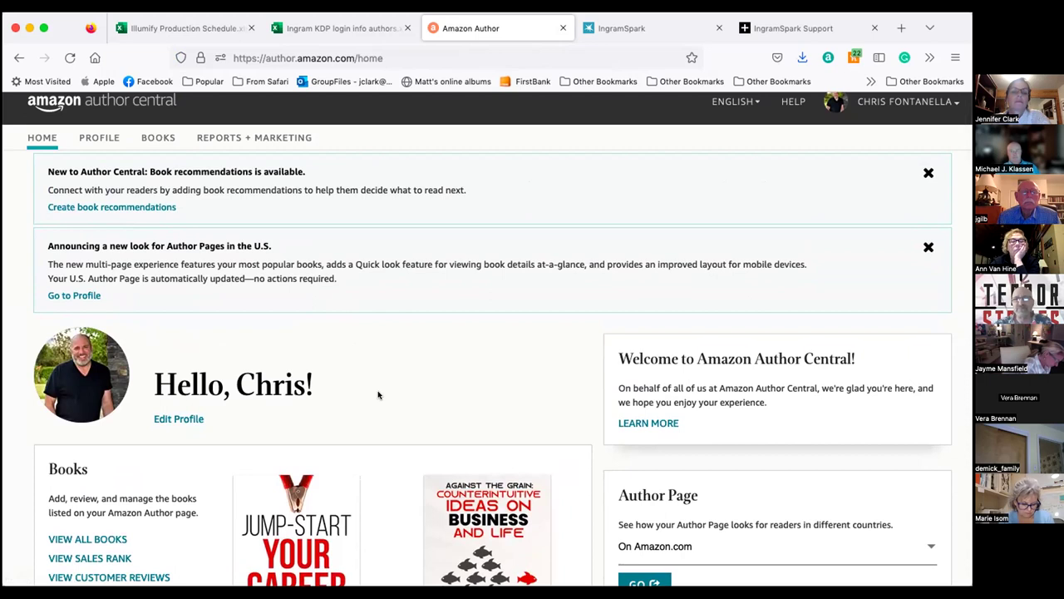
scroll(378, 394, "down", 3)
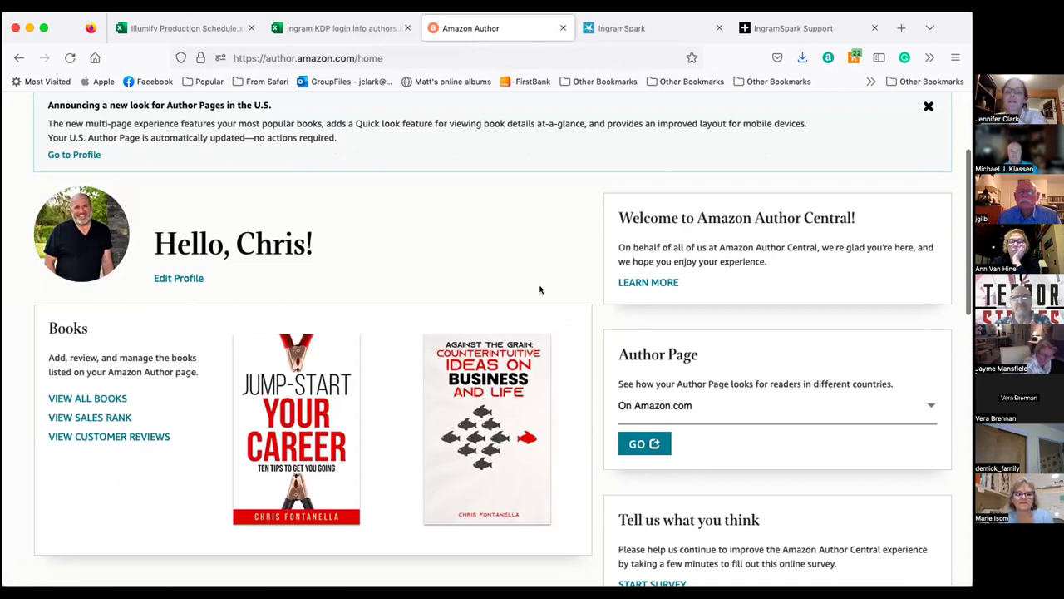
scroll(540, 289, "down", 1)
scroll(539, 290, "up", 5)
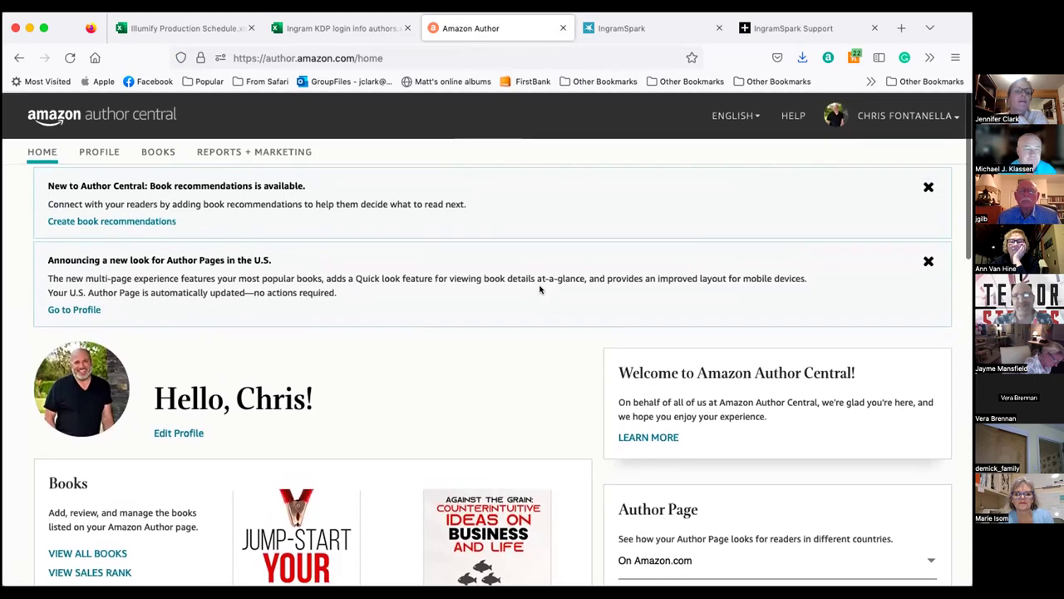
left_click(37, 153)
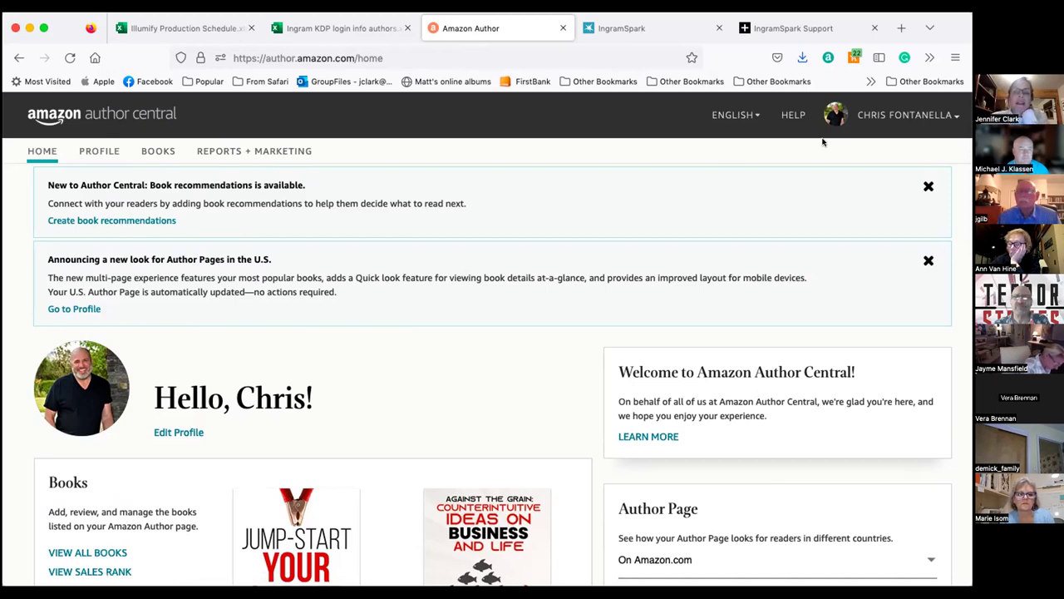
View the author's Books page in Author Central, trying the Home and Profile pages along the way
left_click(164, 151)
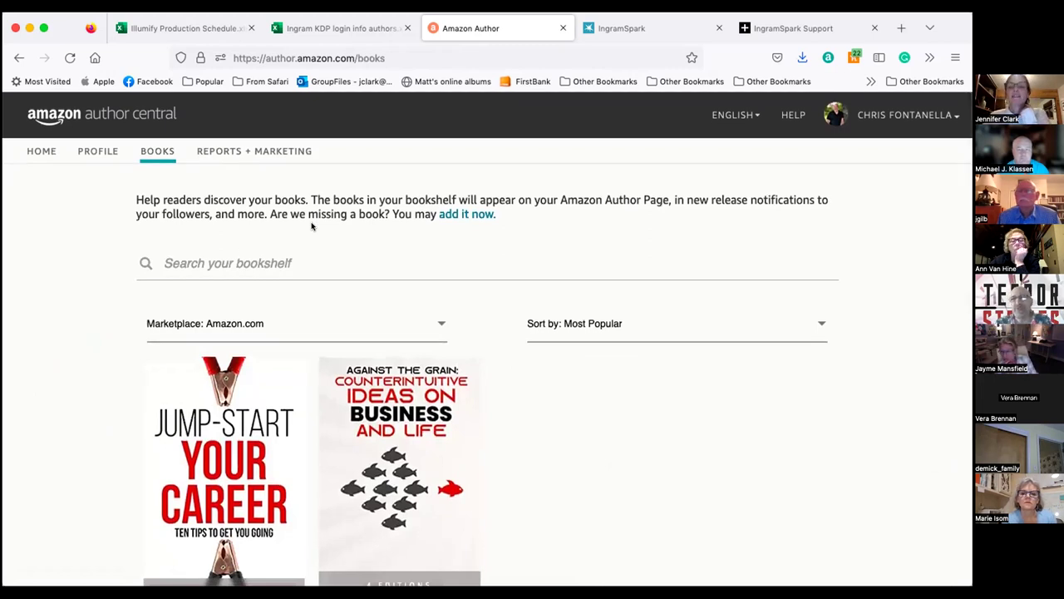
left_click(869, 116)
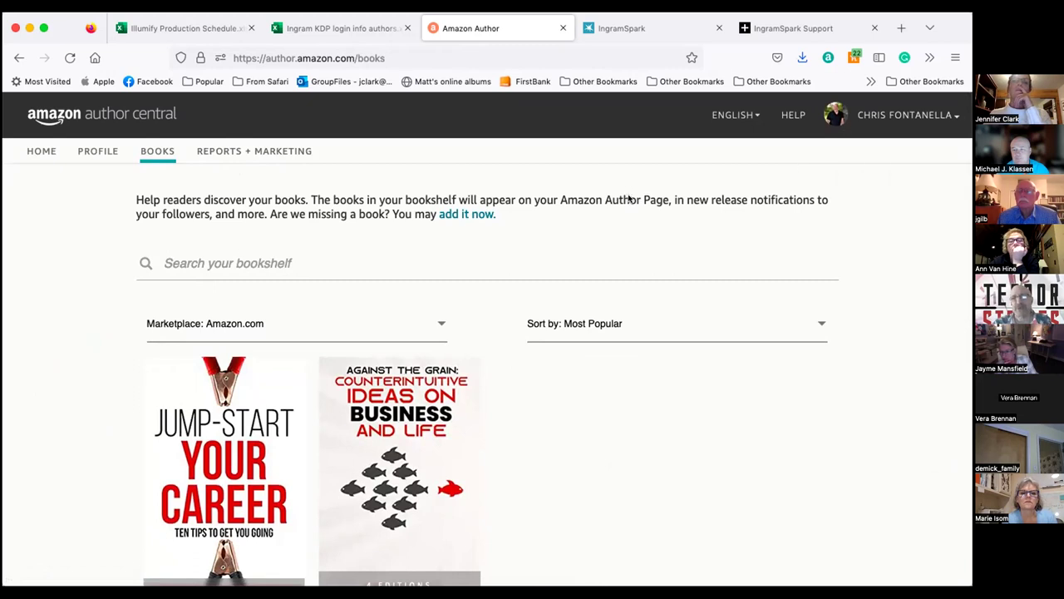
left_click(18, 58)
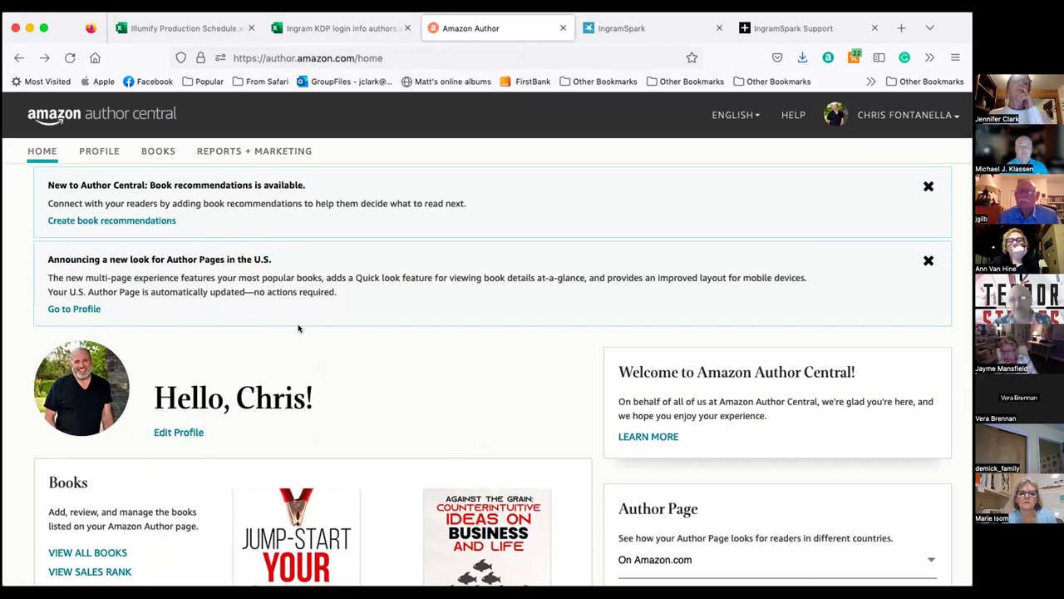
left_click(100, 151)
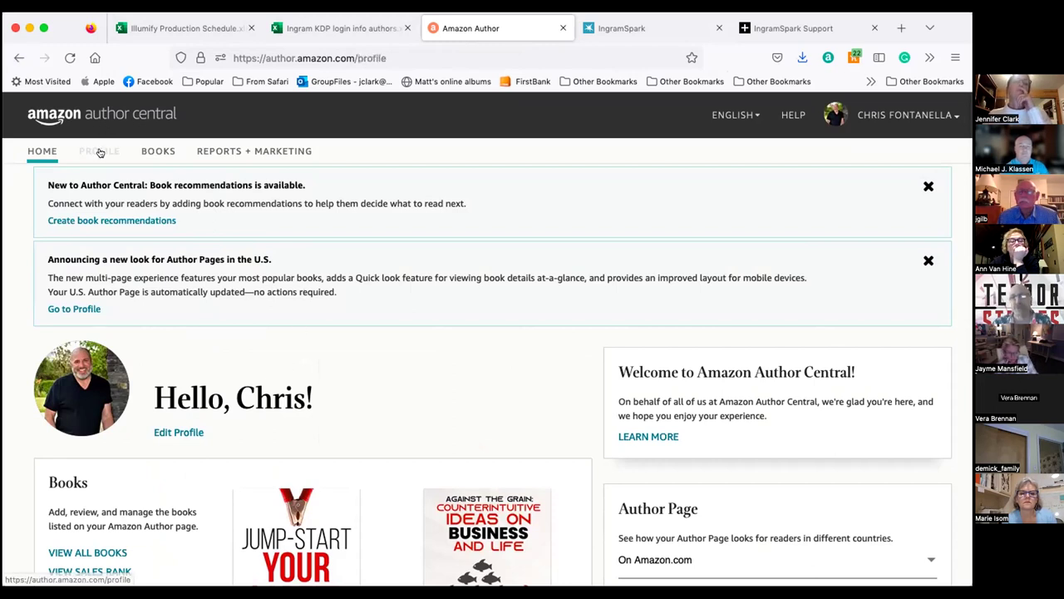
left_click(154, 151)
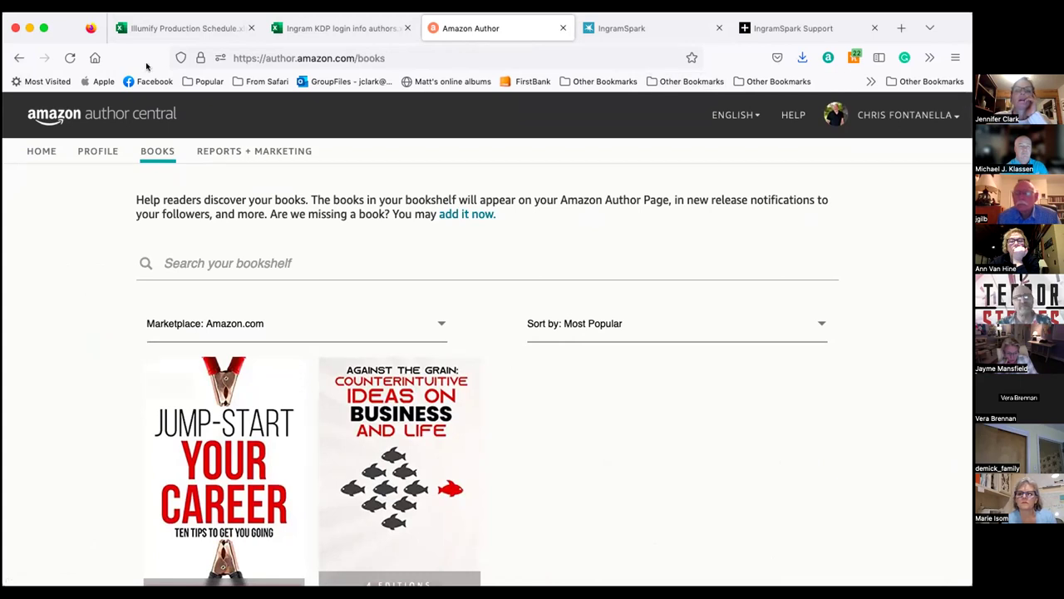
Return to KDP Marketing Resources and look over the Amazon Ads, A+ Content and Run a Price Promotion sections
left_click(18, 58)
left_click(19, 58)
left_click(18, 57)
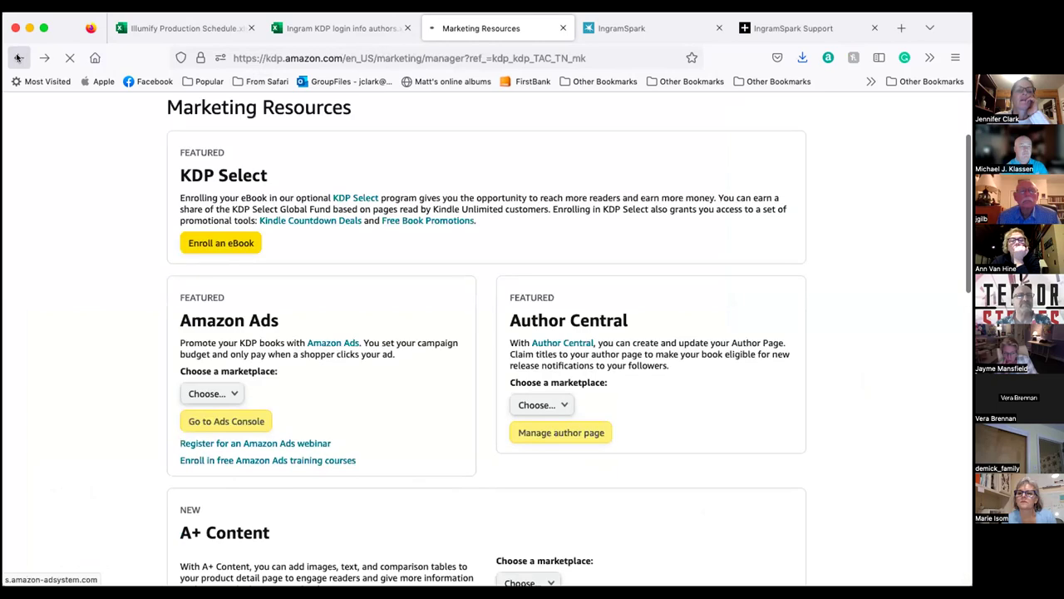
scroll(300, 308, "down", 2)
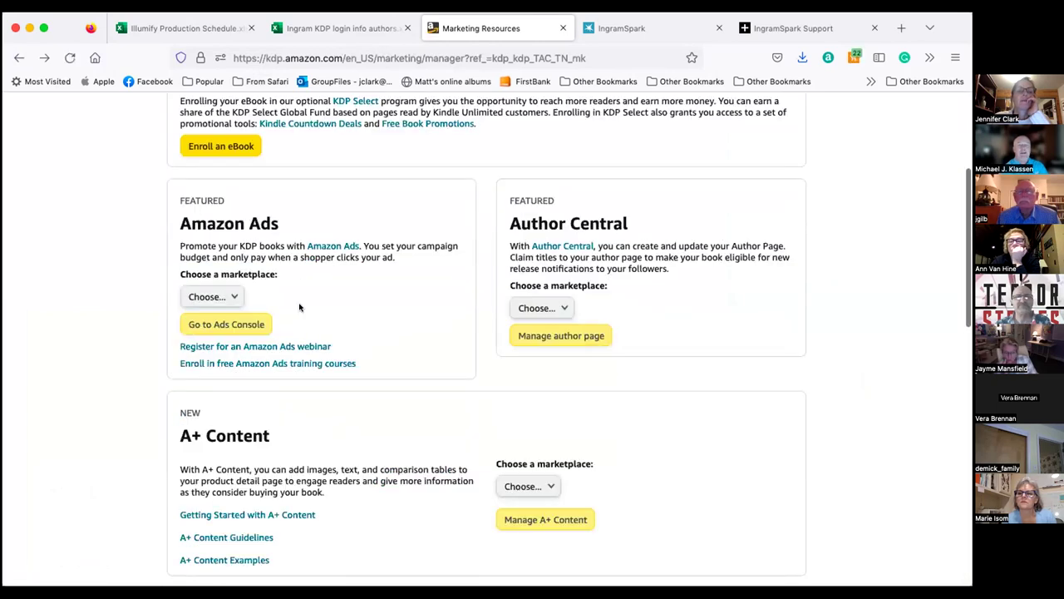
scroll(299, 307, "down", 1)
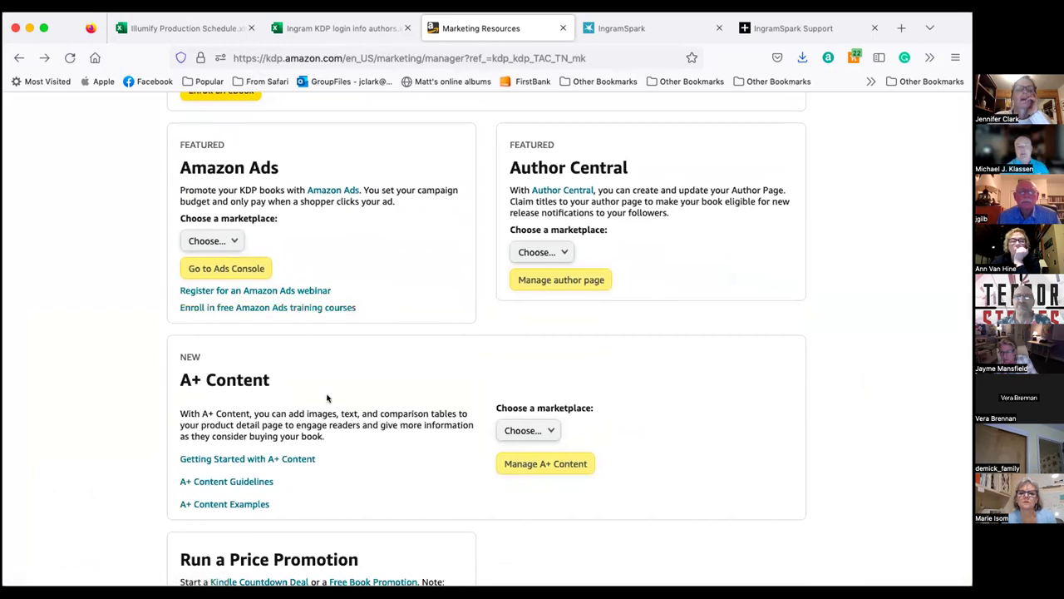
scroll(327, 398, "down", 1)
scroll(327, 398, "down", 2)
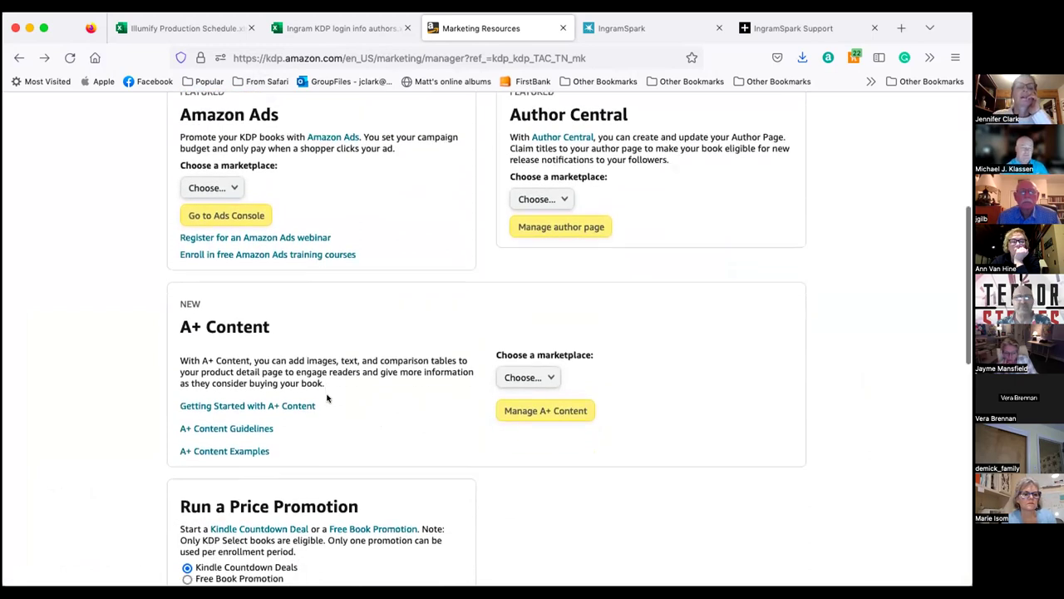
scroll(326, 398, "up", 1)
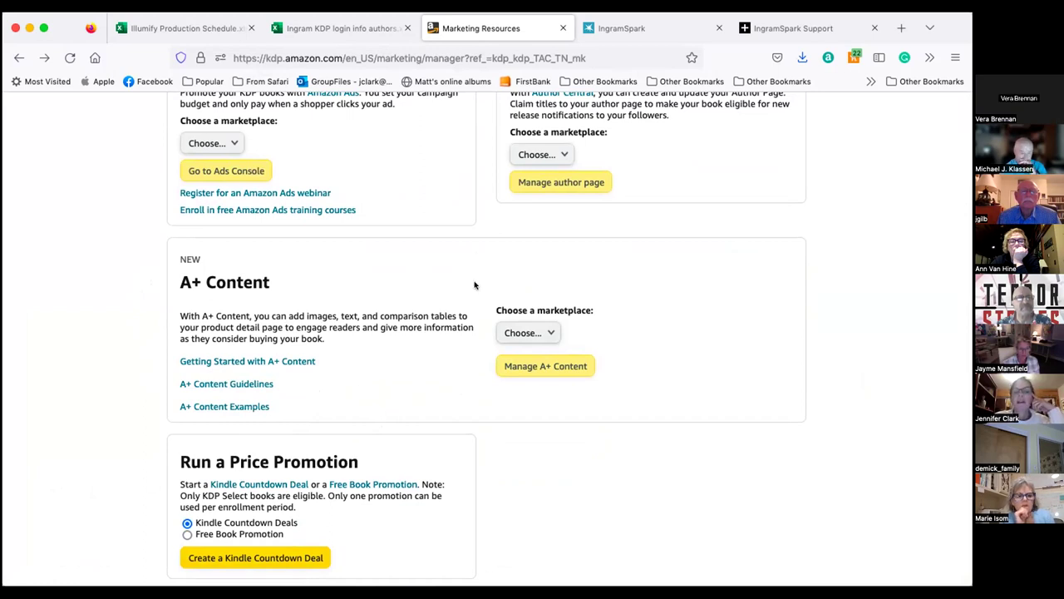
scroll(475, 255, "up", 3)
scroll(476, 255, "up", 7)
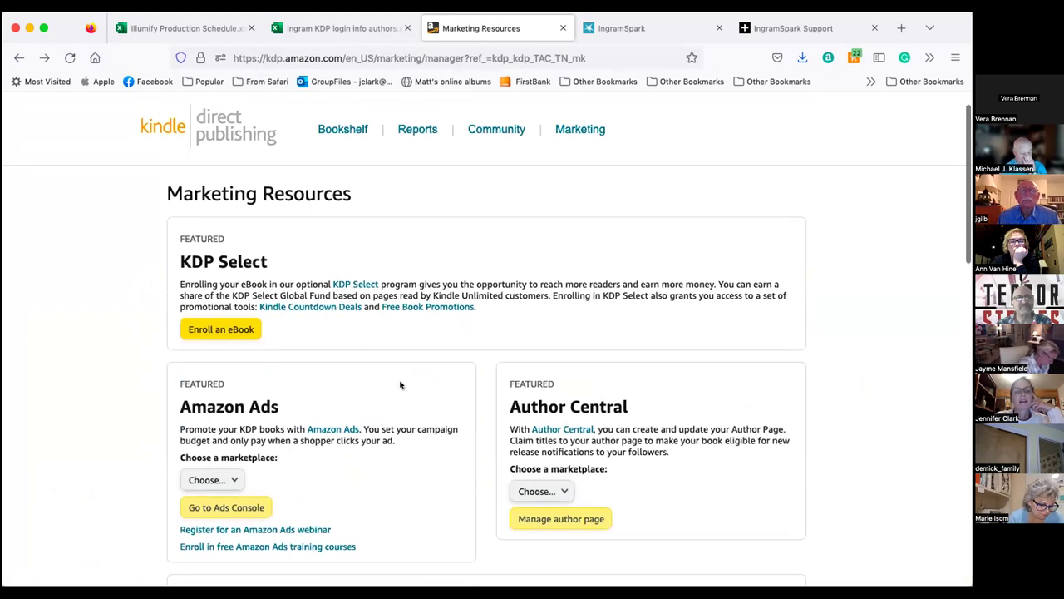
scroll(289, 214, "up", 1)
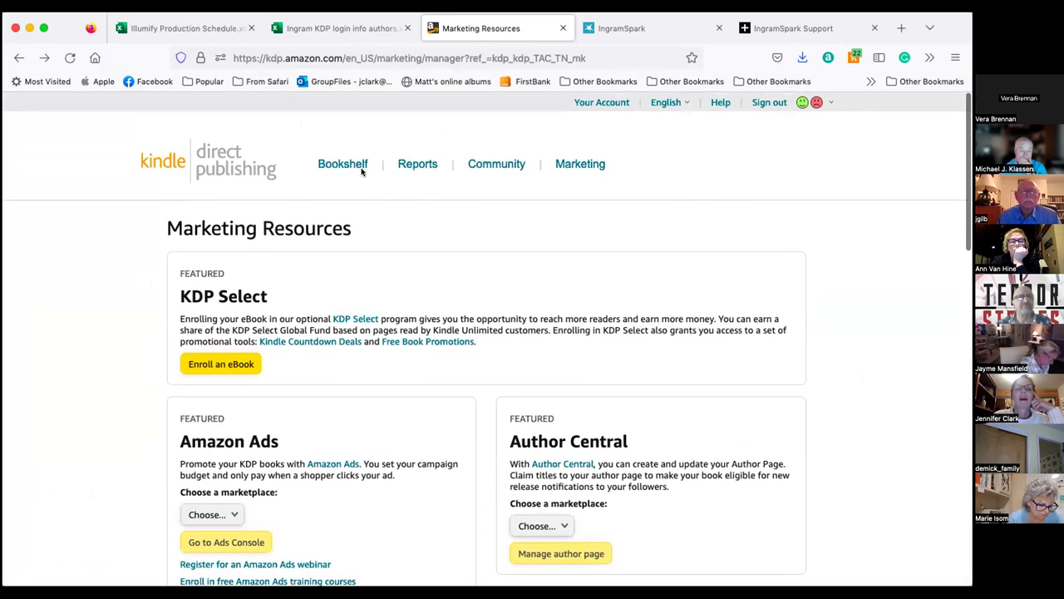
Open the KDP Reports dashboard and look over the daily royalties, orders, KENP Read and top-earning books
left_click(411, 166)
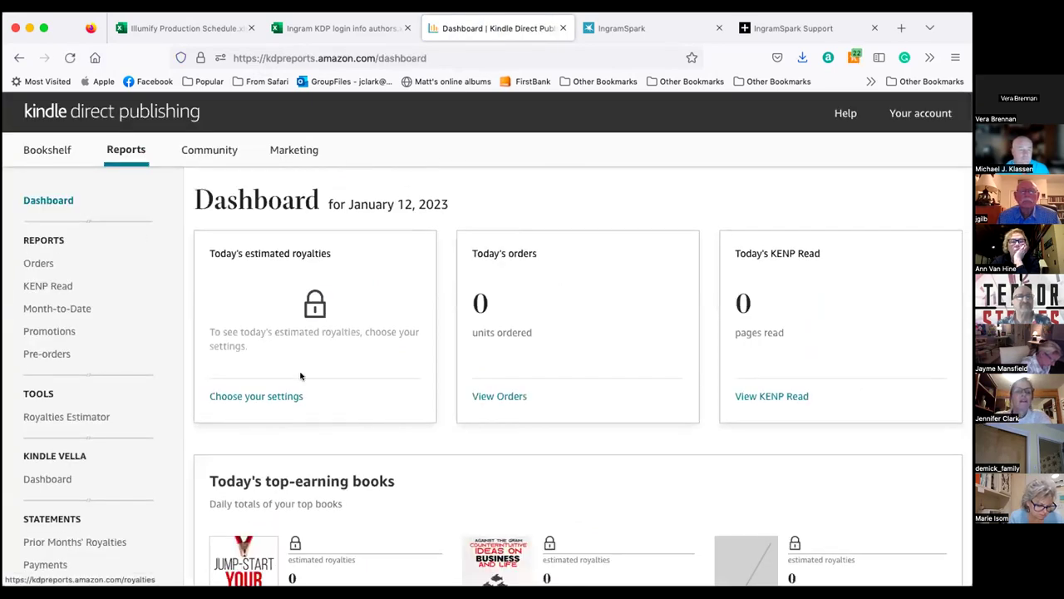
scroll(525, 382, "down", 3)
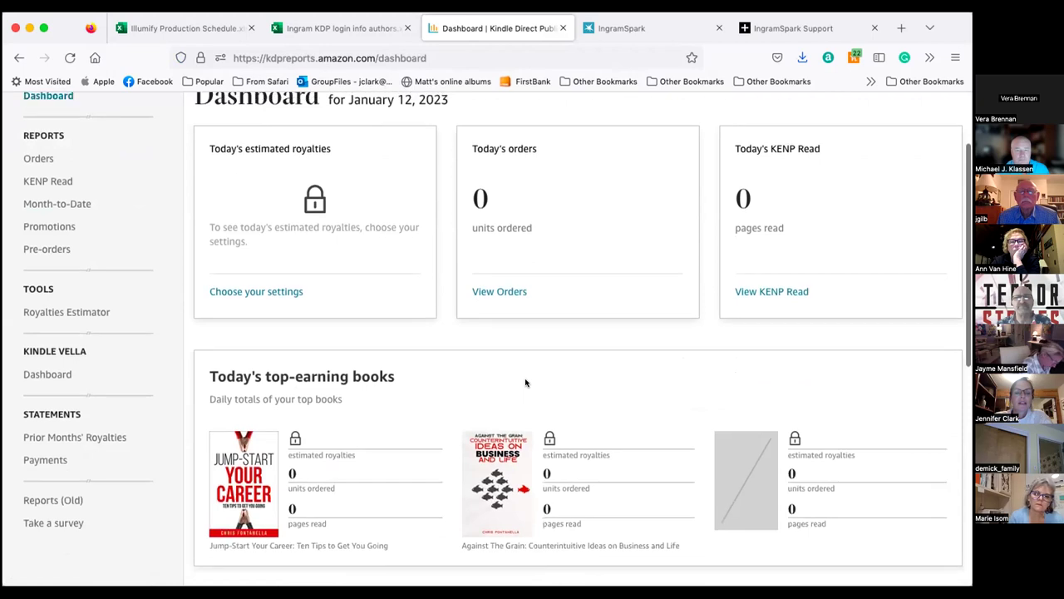
scroll(524, 380, "up", 3)
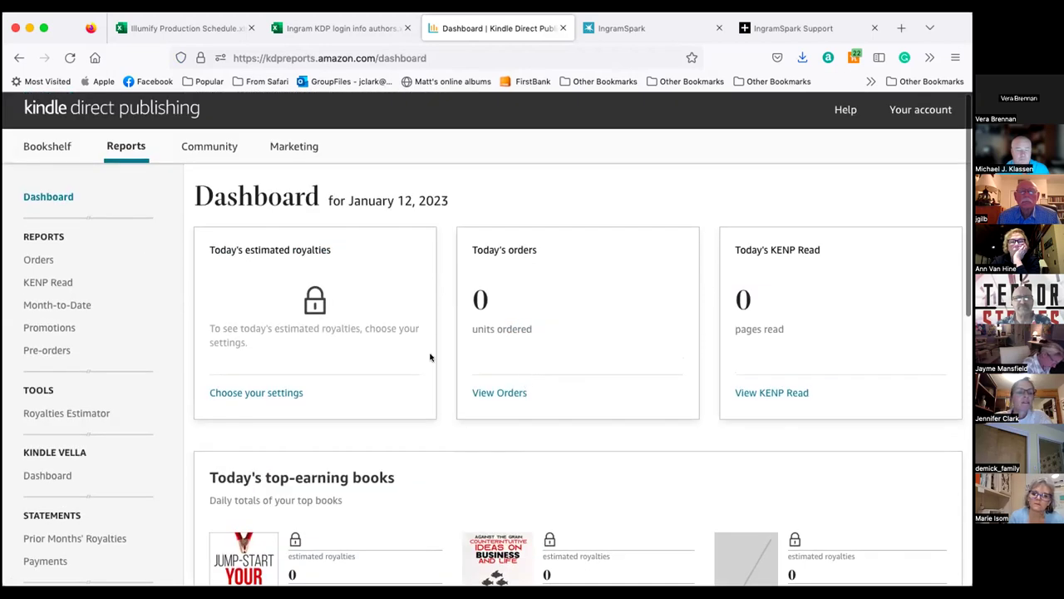
Open the KDP Month-to-Date report and check which months can be chosen, leaving Current month selected
left_click(60, 304)
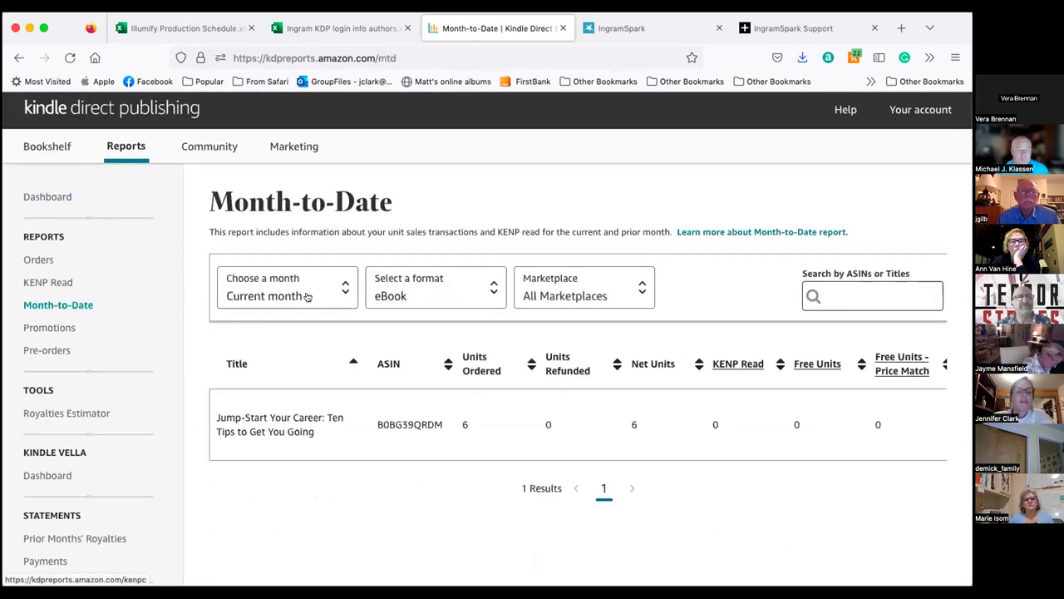
left_click(340, 295)
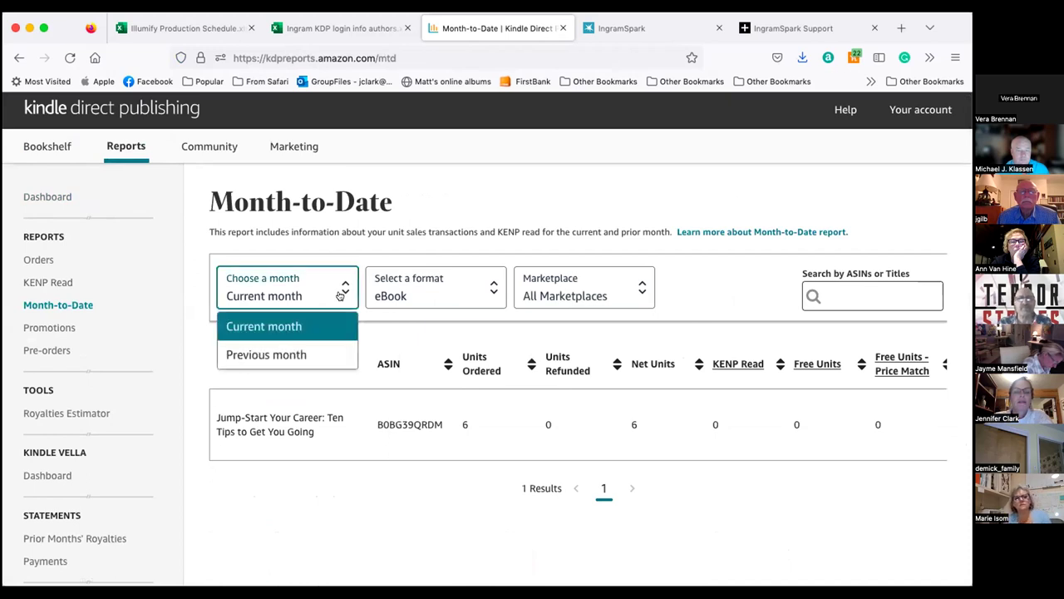
left_click(340, 295)
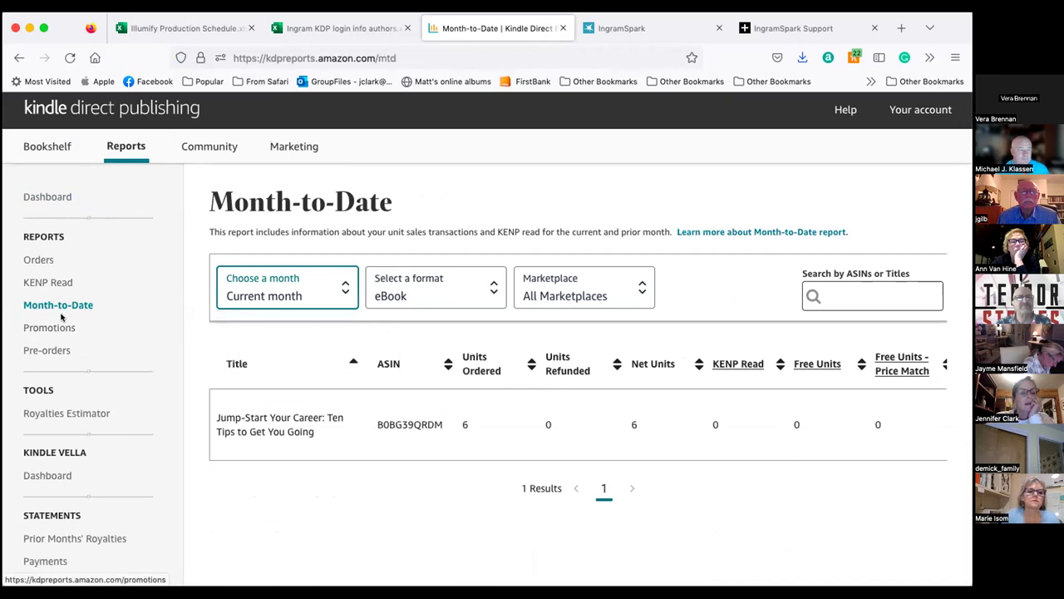
Show the Orders report for Last Year and inspect the October and November 2022 points on the units chart
left_click(41, 259)
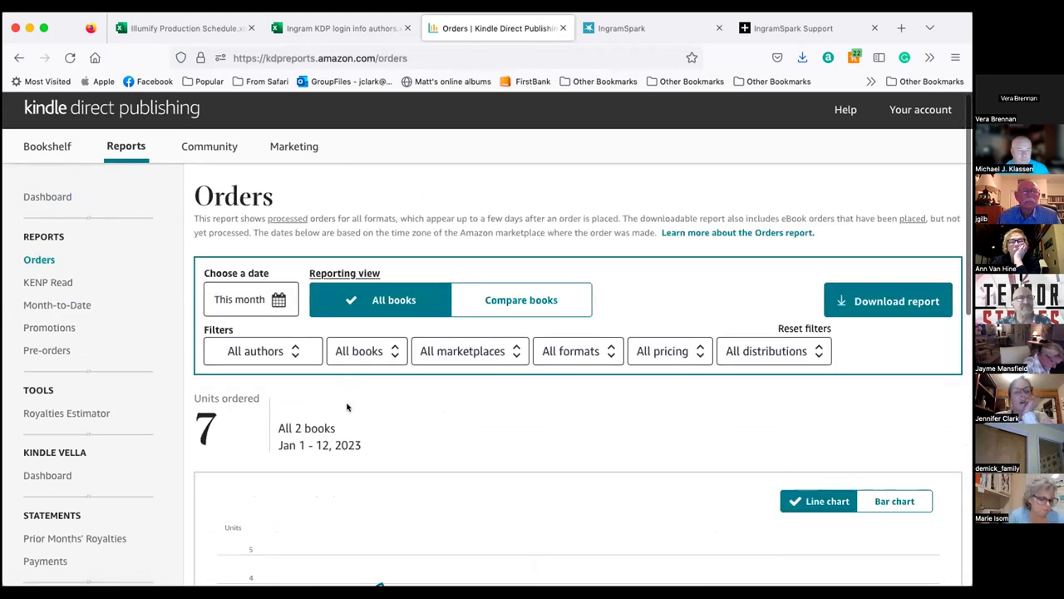
left_click(270, 304)
left_click(236, 460)
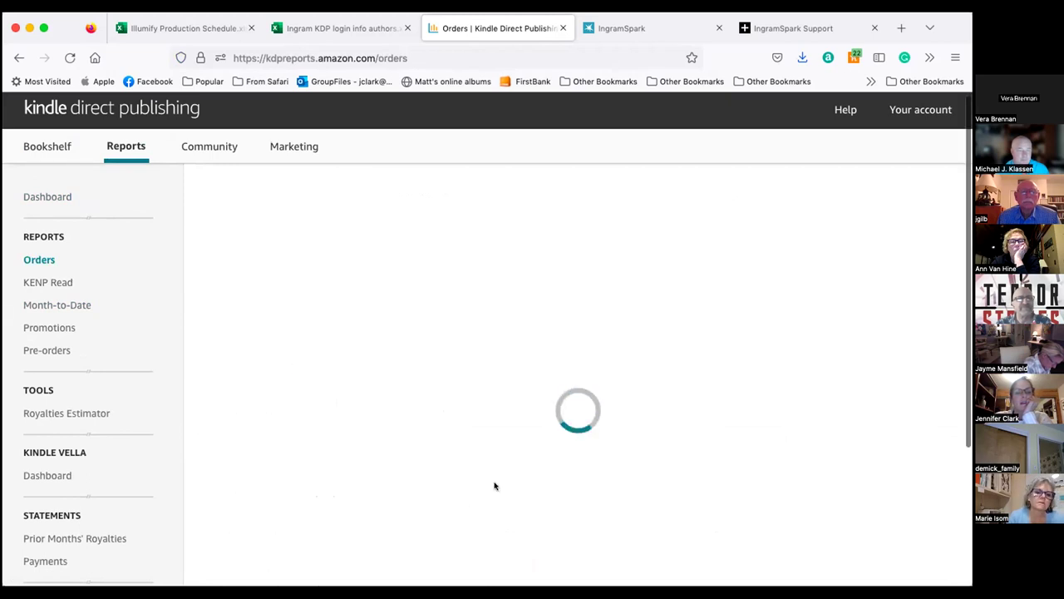
scroll(493, 486, "down", 4)
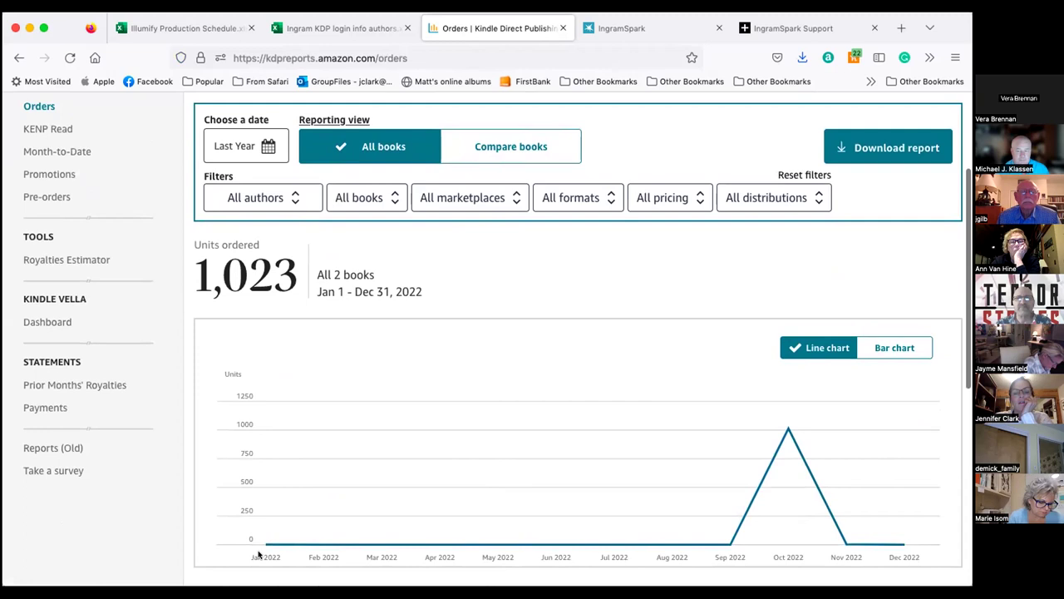
mouse_move(788, 434)
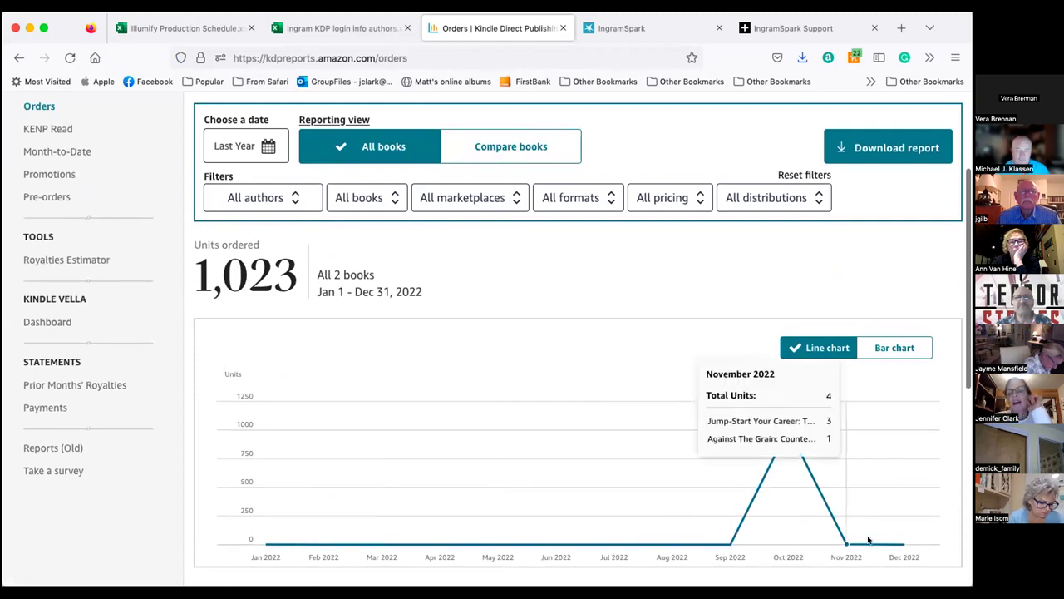
mouse_move(826, 517)
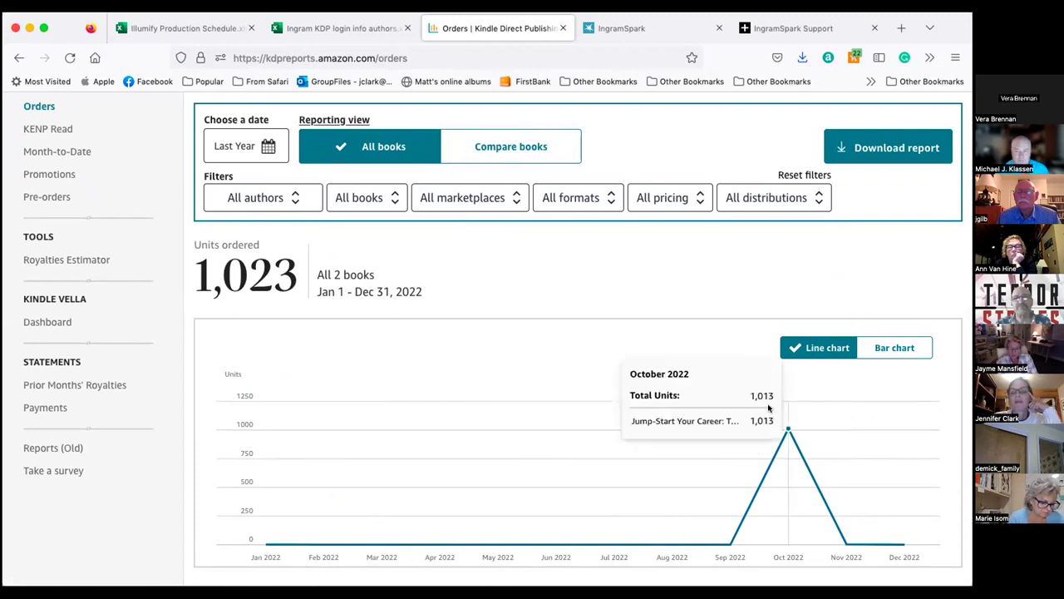
Review the Orders report's table of Kindle, print and total units for each title
scroll(677, 282, "up", 2)
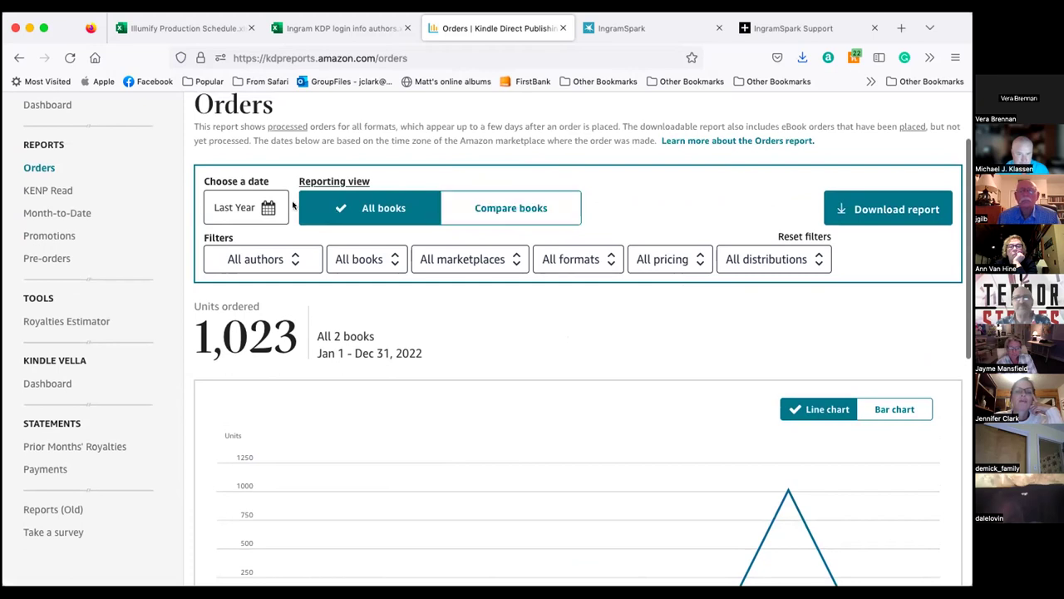
scroll(553, 288, "down", 5)
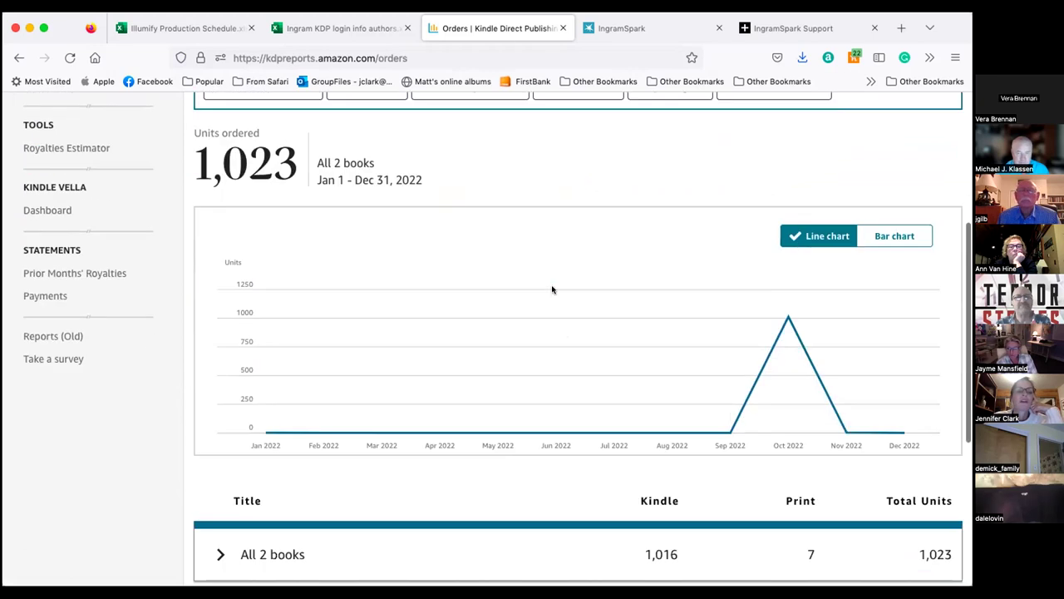
scroll(497, 380, "down", 7)
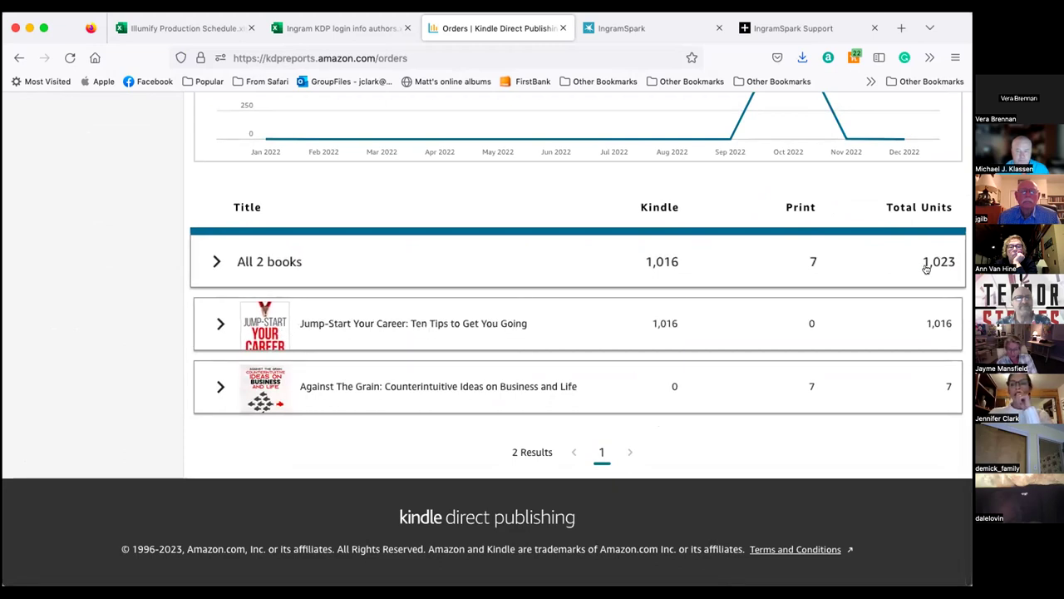
scroll(707, 280, "up", 15)
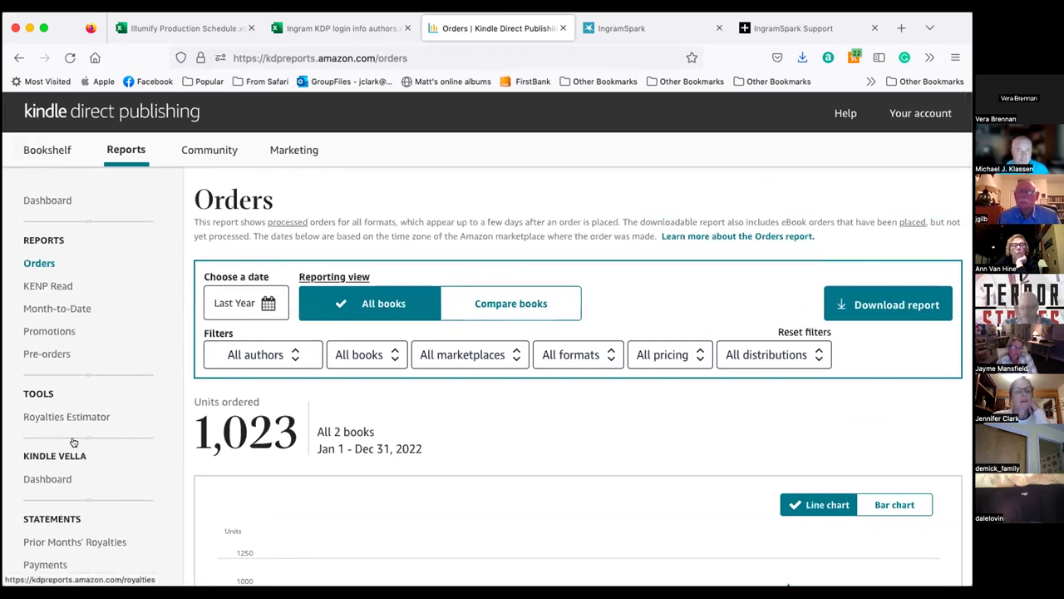
Return to the Bookshelf and look over the additional Kindle eBook actions for Jump-Start Your Career, choosing none
left_click(67, 156)
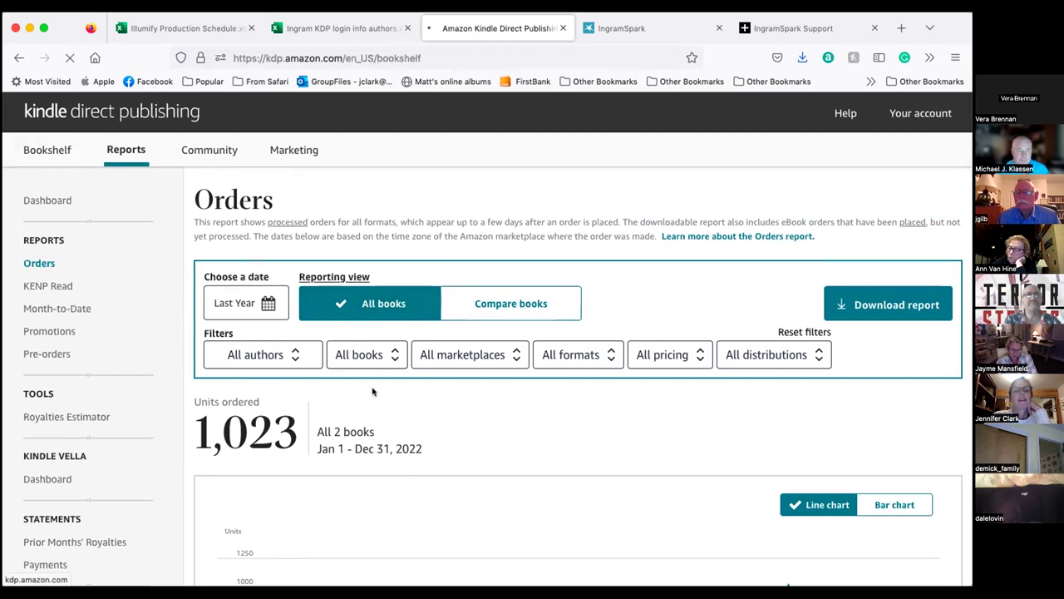
scroll(366, 436, "down", 5)
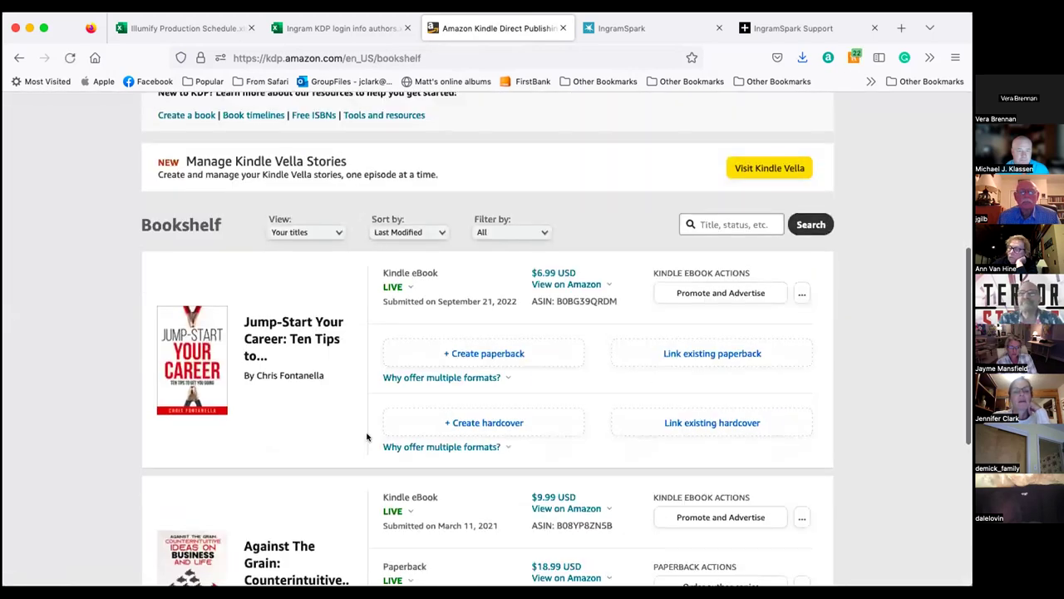
left_click(799, 296)
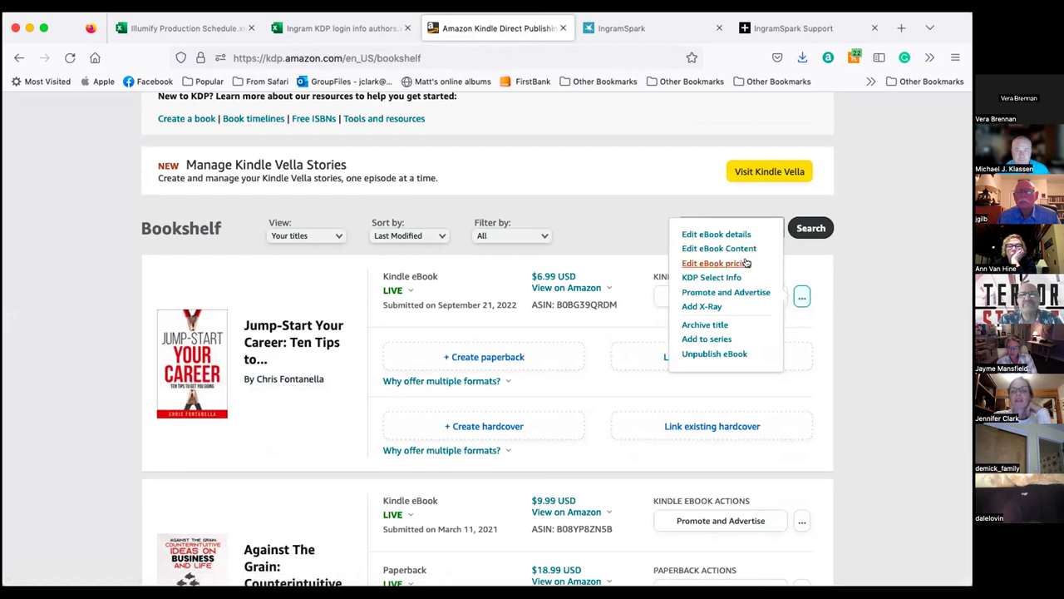
left_click(841, 390)
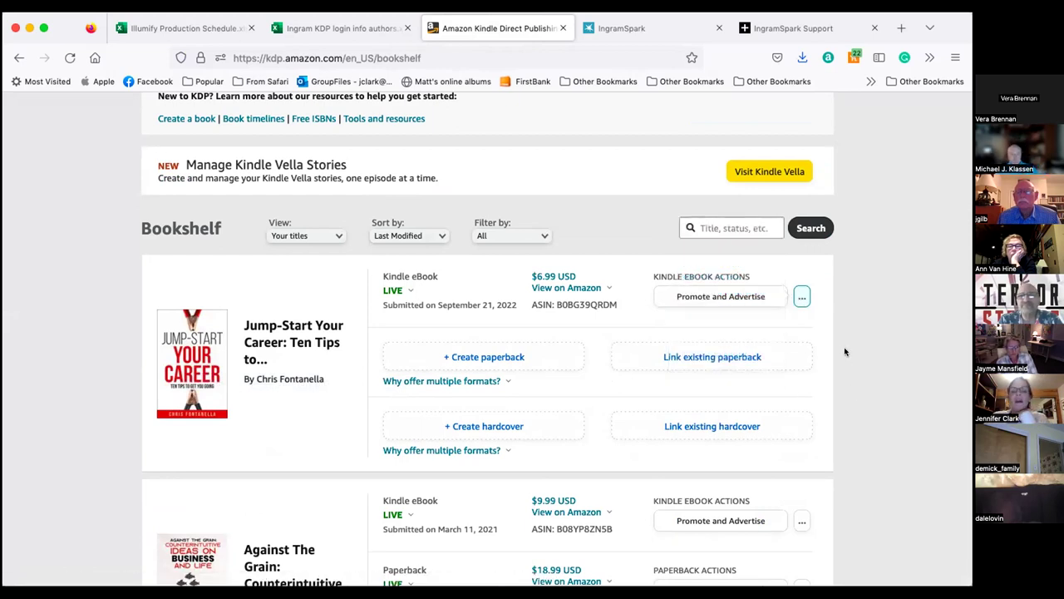